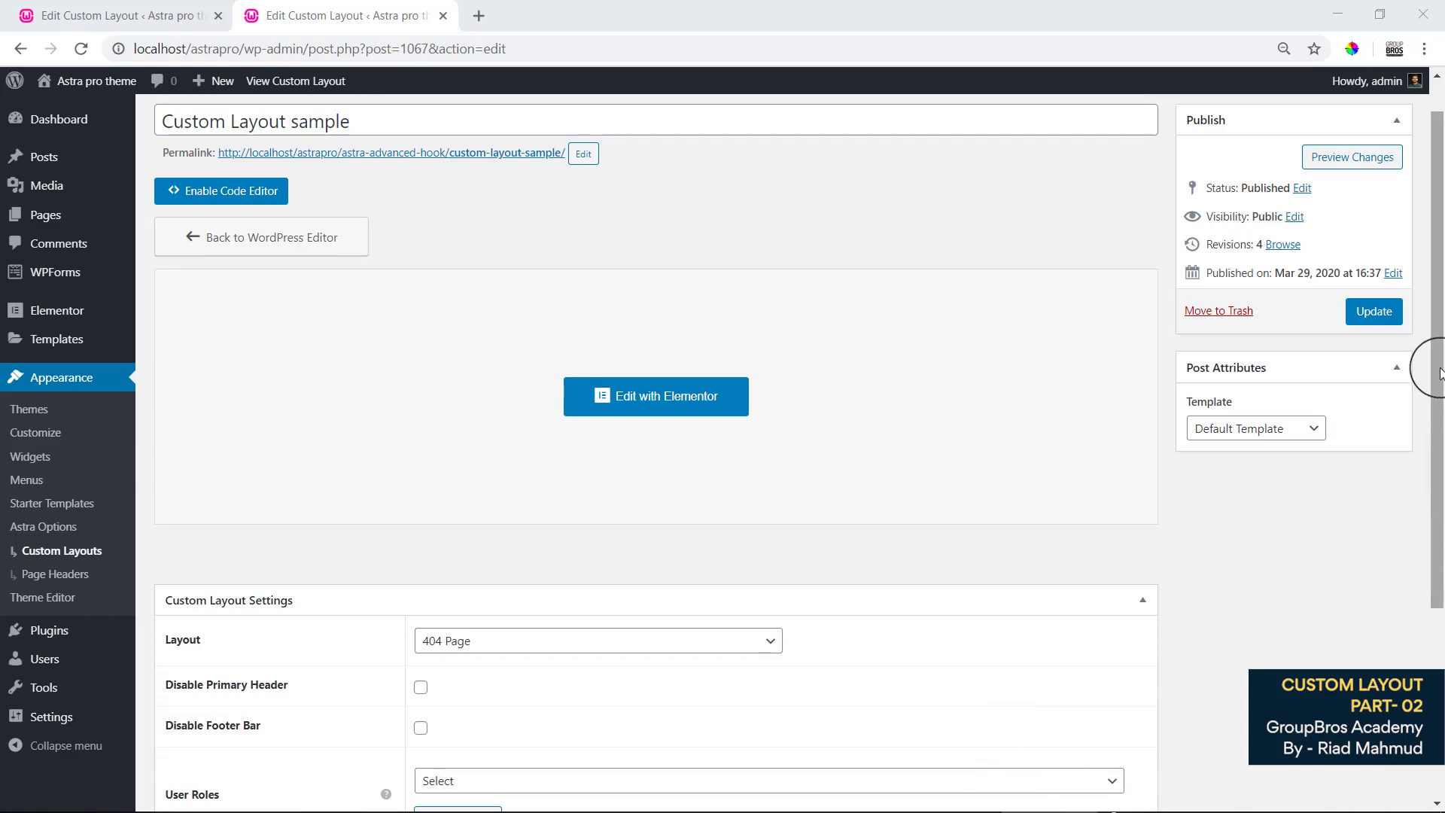
Create a new custom layout and title it "Hooks".
{"action": "left_click_drag", "start_coordinate": [1439, 373], "coordinate": [1441, 418]}
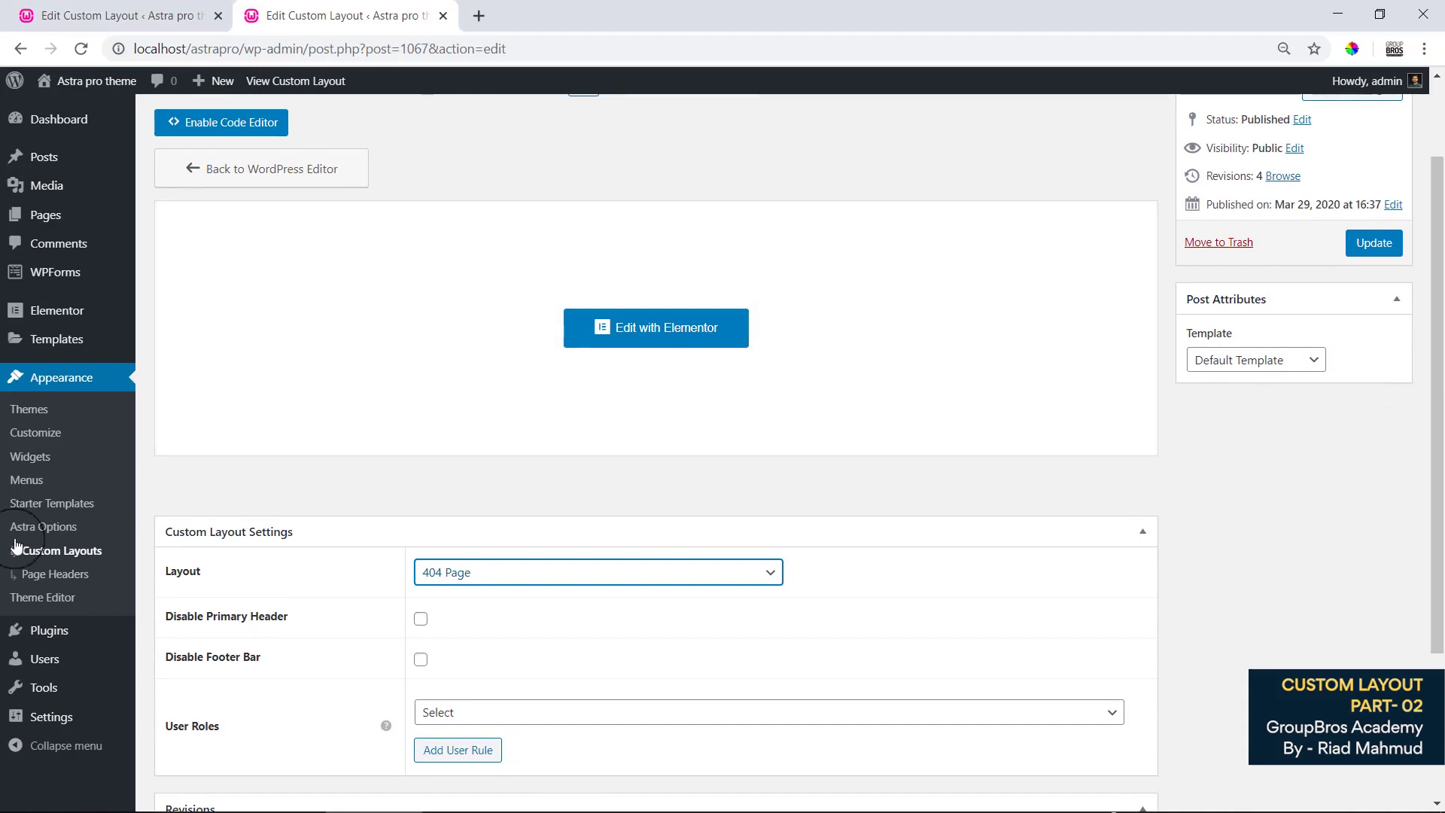
{"action": "scroll", "coordinate": [313, 468], "scroll_direction": "up", "scroll_amount": 2}
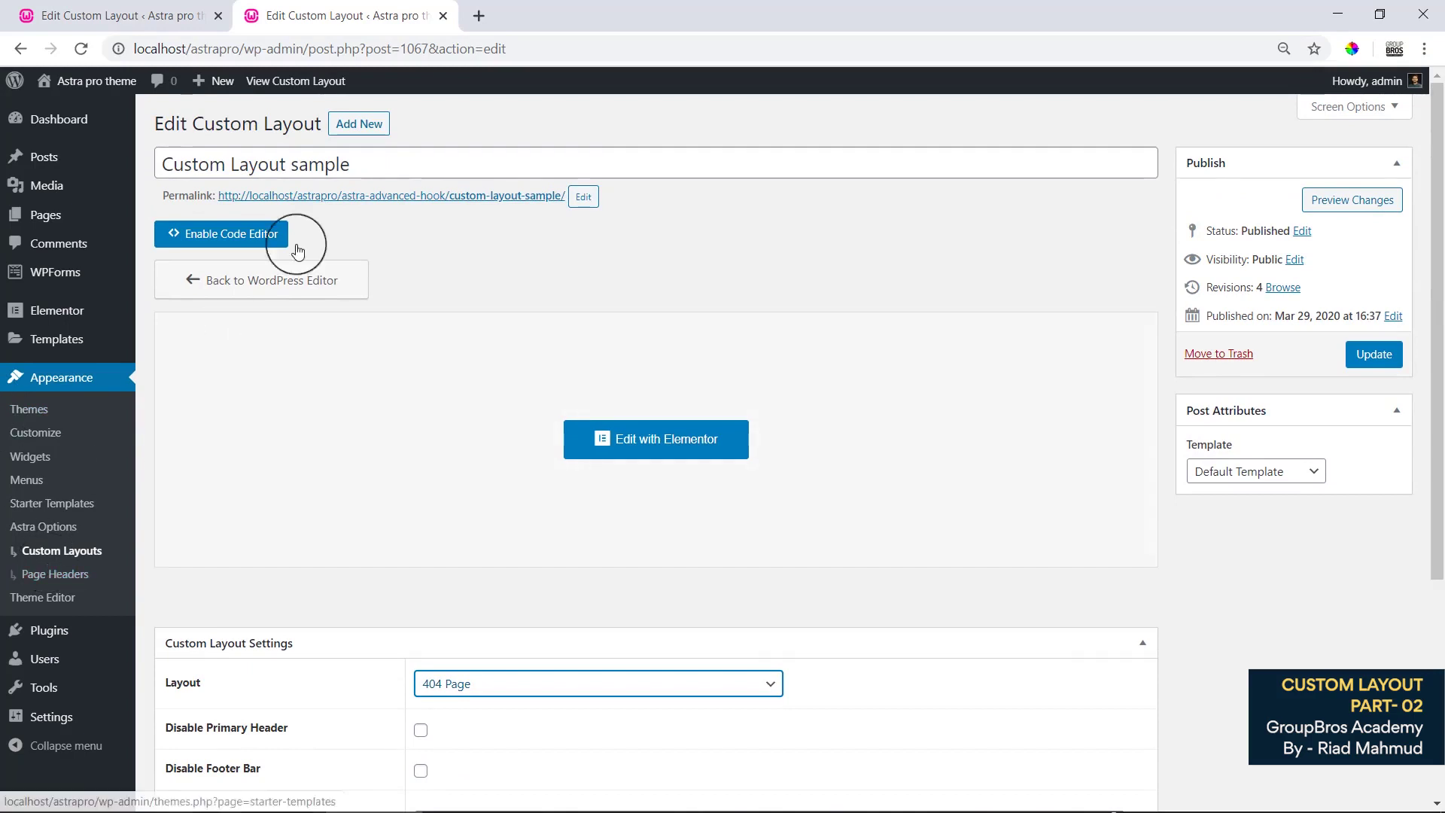
{"action": "left_click", "coordinate": [346, 127]}
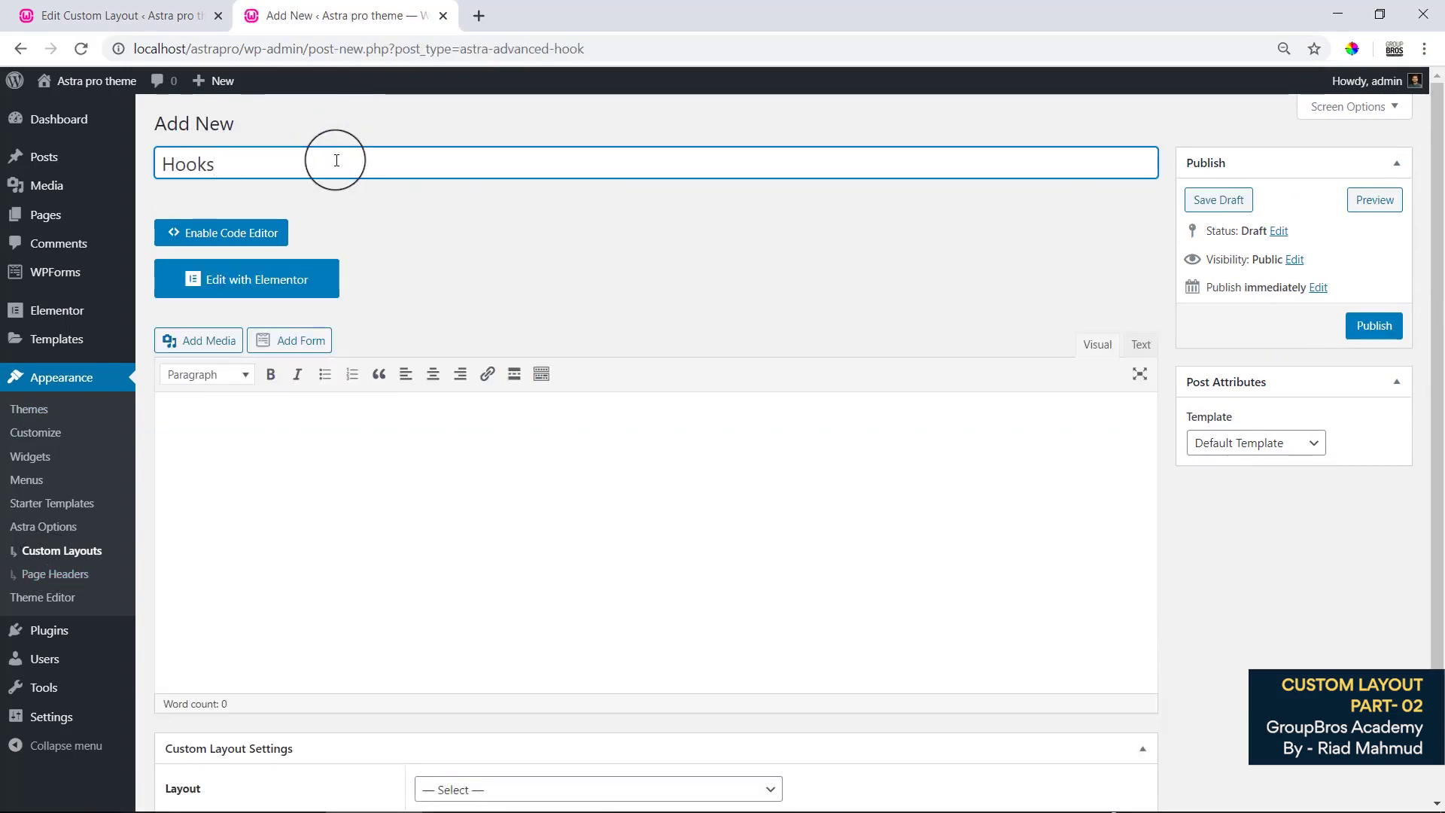
{"action": "left_click", "coordinate": [454, 240]}
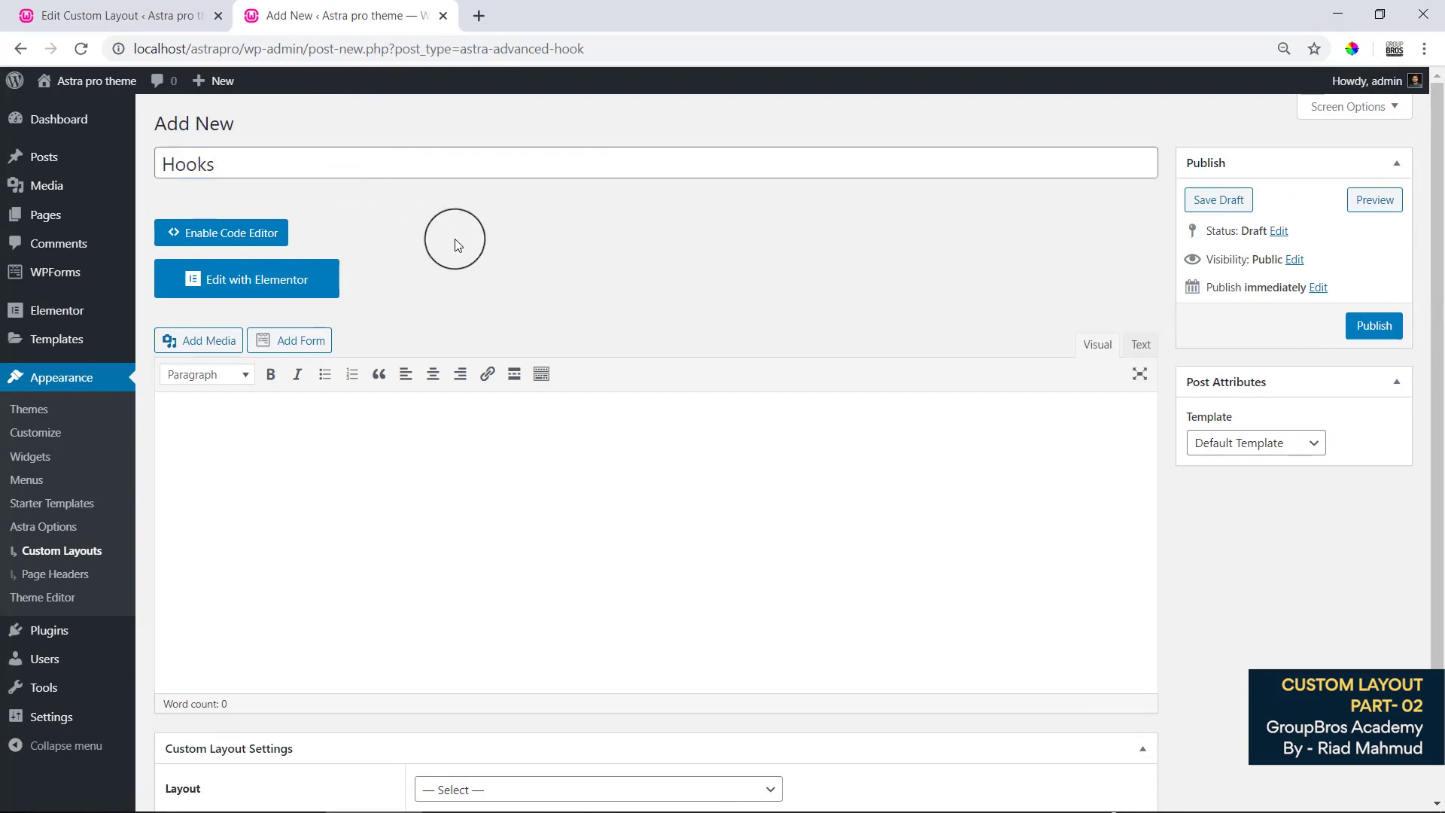
Set the new custom layout's layout type to Hooks and publish it.
{"action": "scroll", "coordinate": [455, 242], "scroll_direction": "down", "scroll_amount": 3}
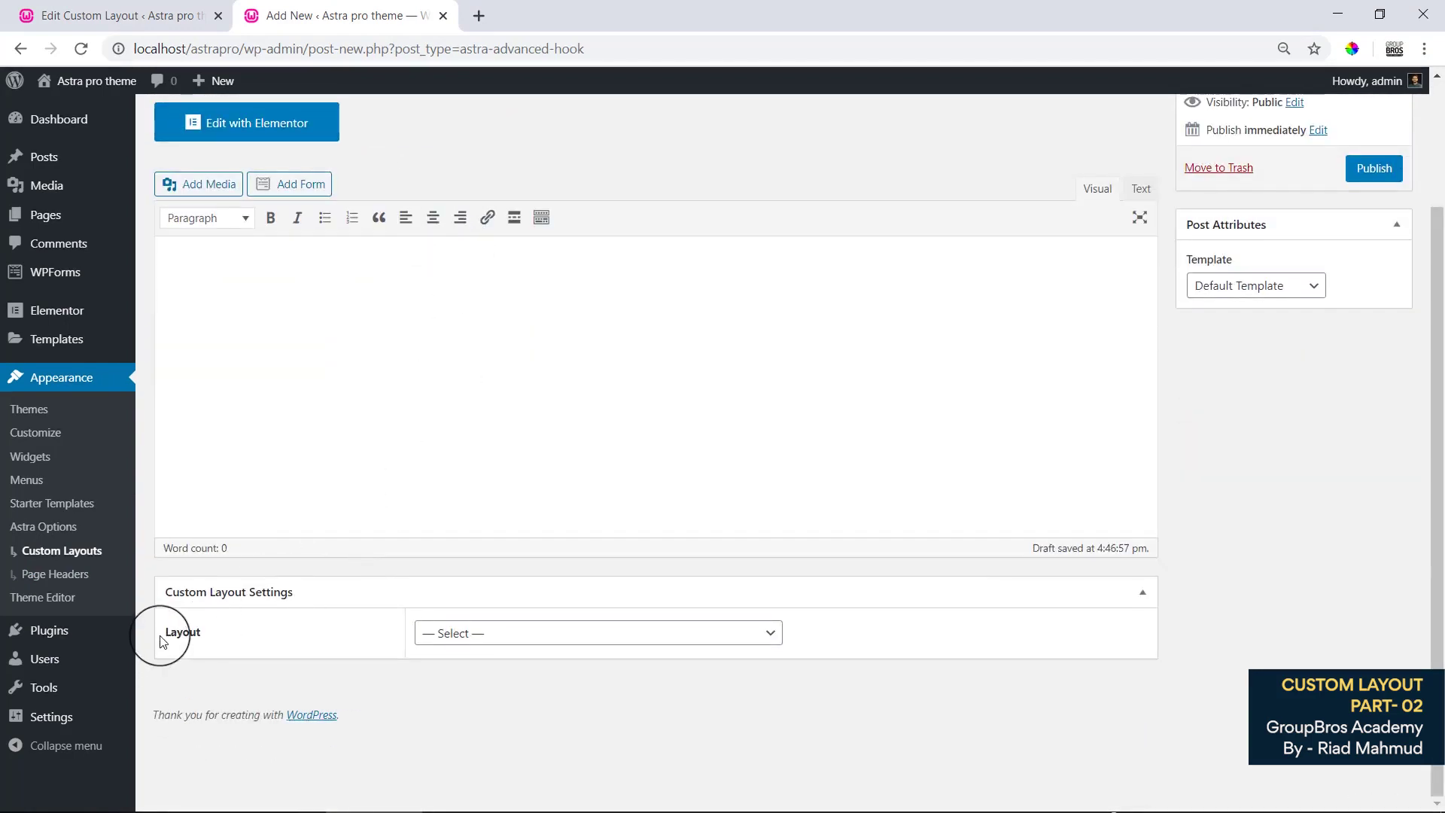
{"action": "left_click", "coordinate": [514, 639]}
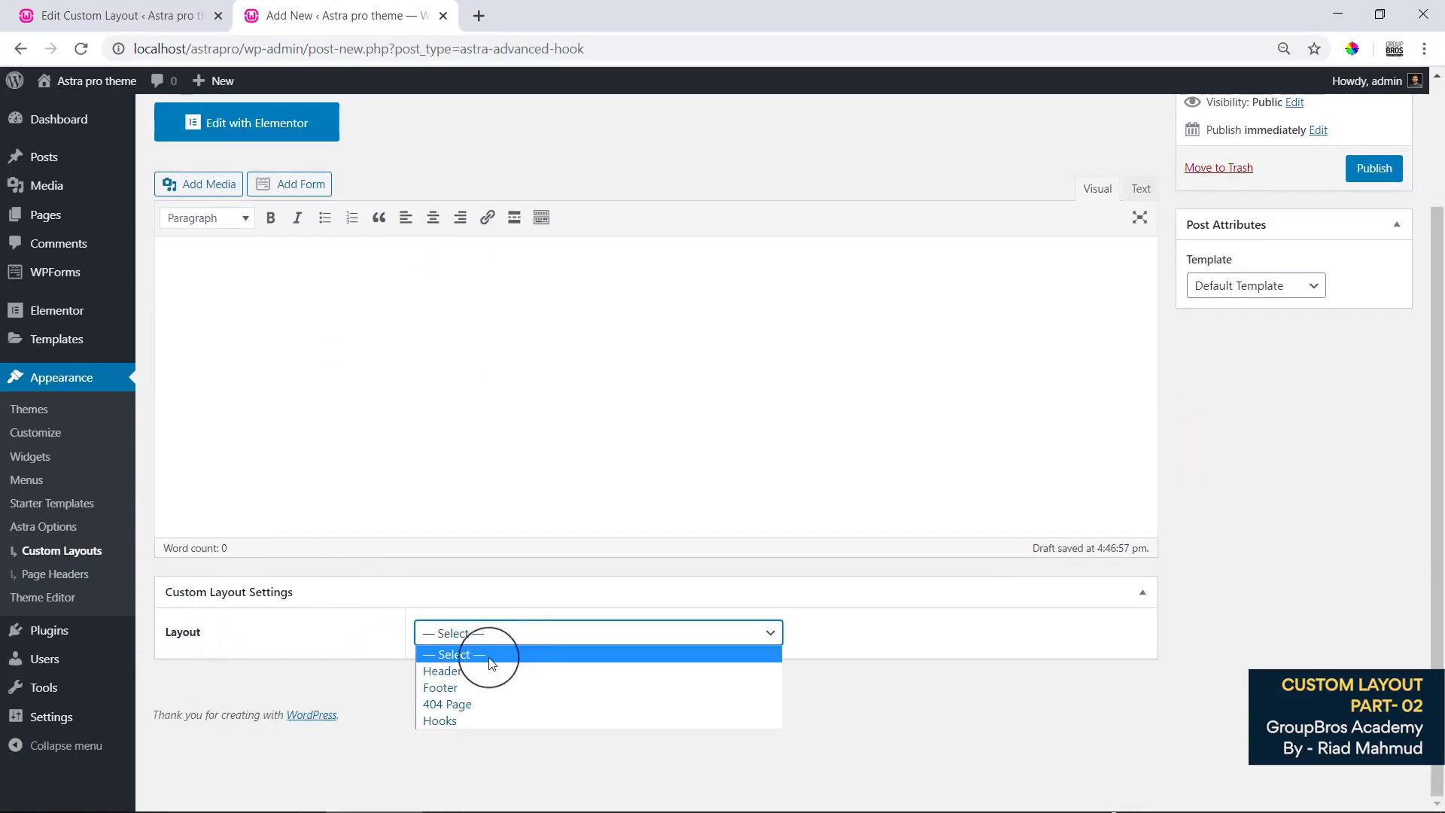
{"action": "left_click", "coordinate": [451, 720]}
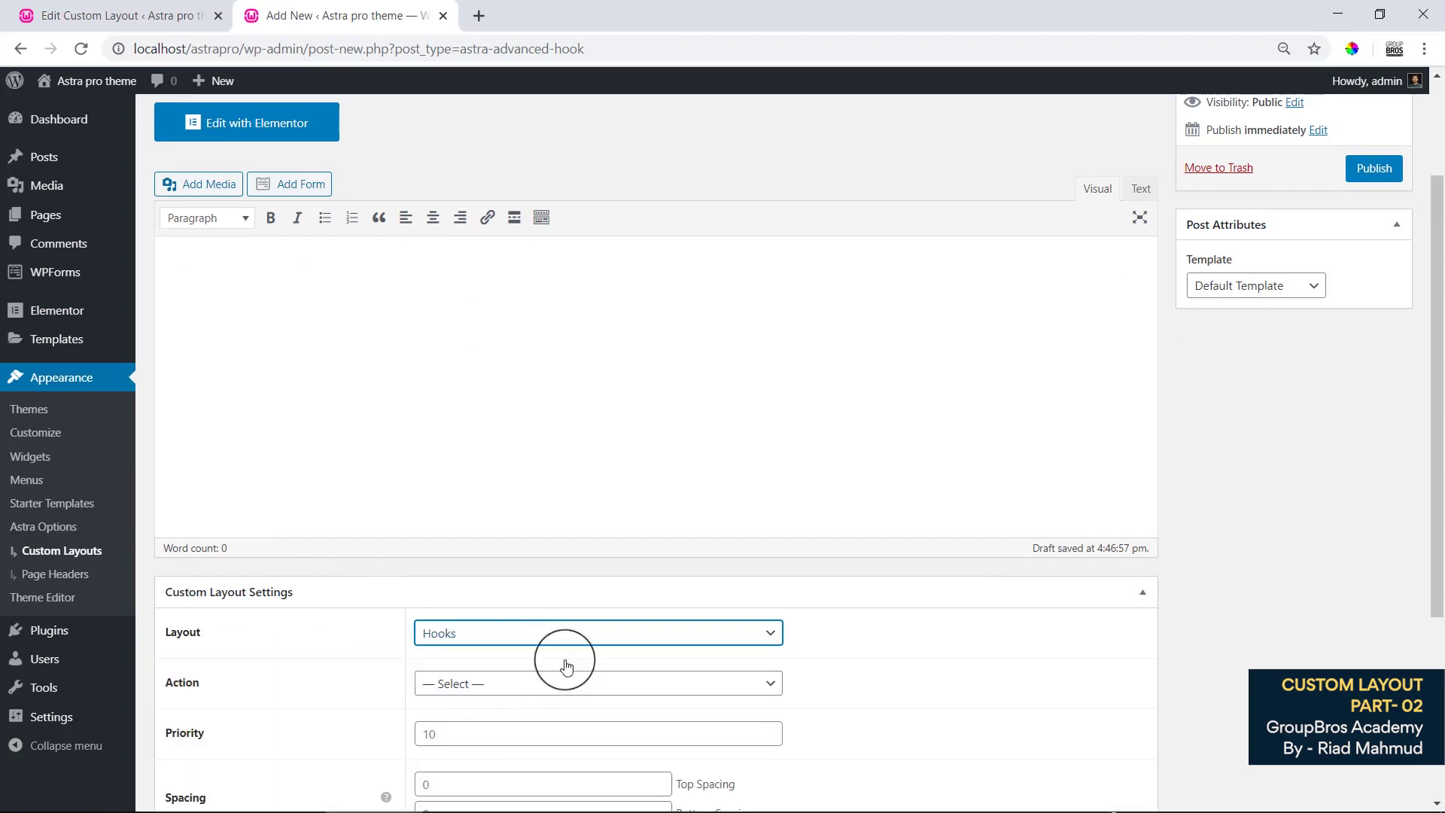
{"action": "scroll", "coordinate": [677, 625], "scroll_direction": "down", "scroll_amount": 5}
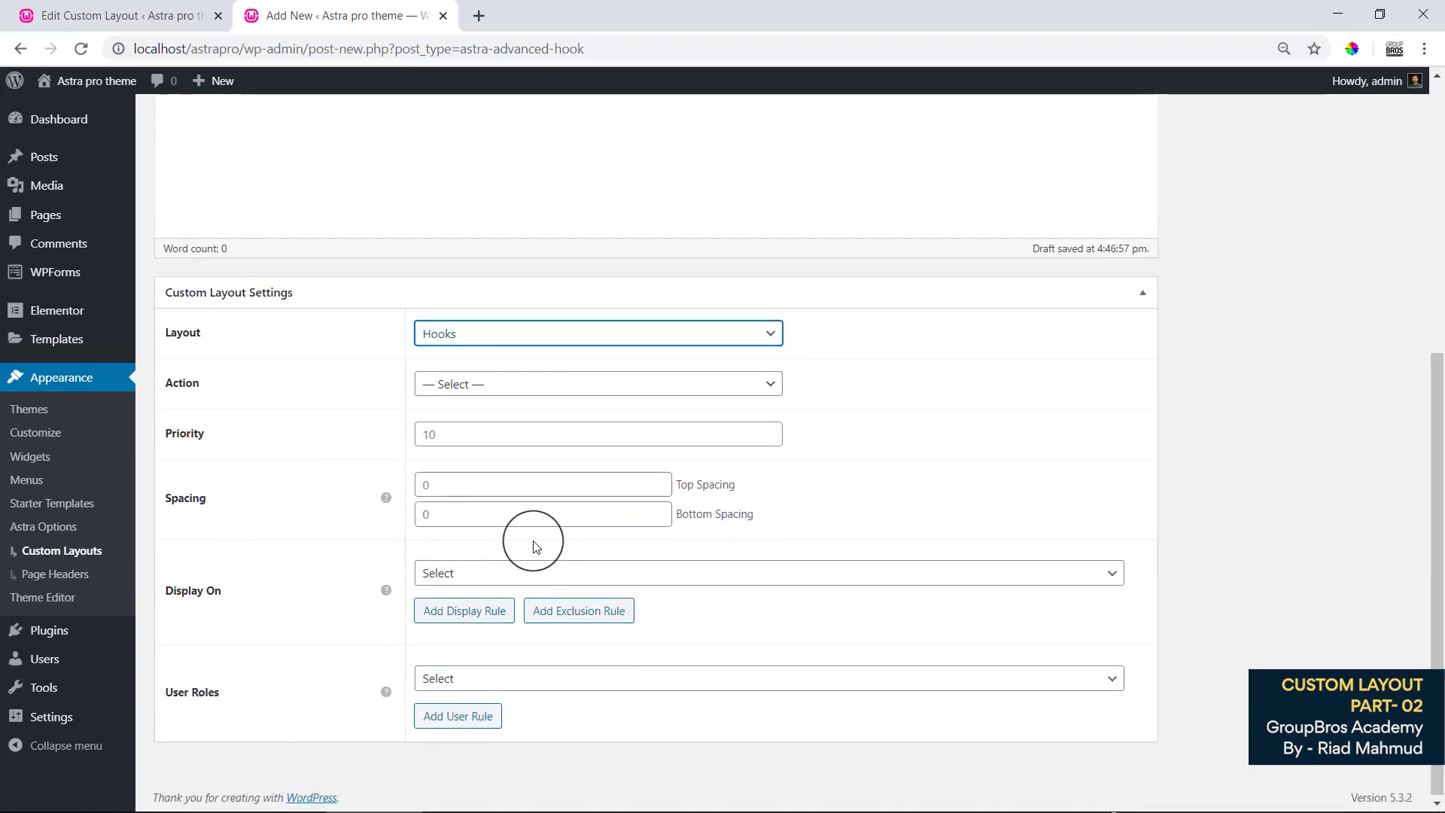
{"action": "scroll", "coordinate": [1279, 432], "scroll_direction": "up", "scroll_amount": 6}
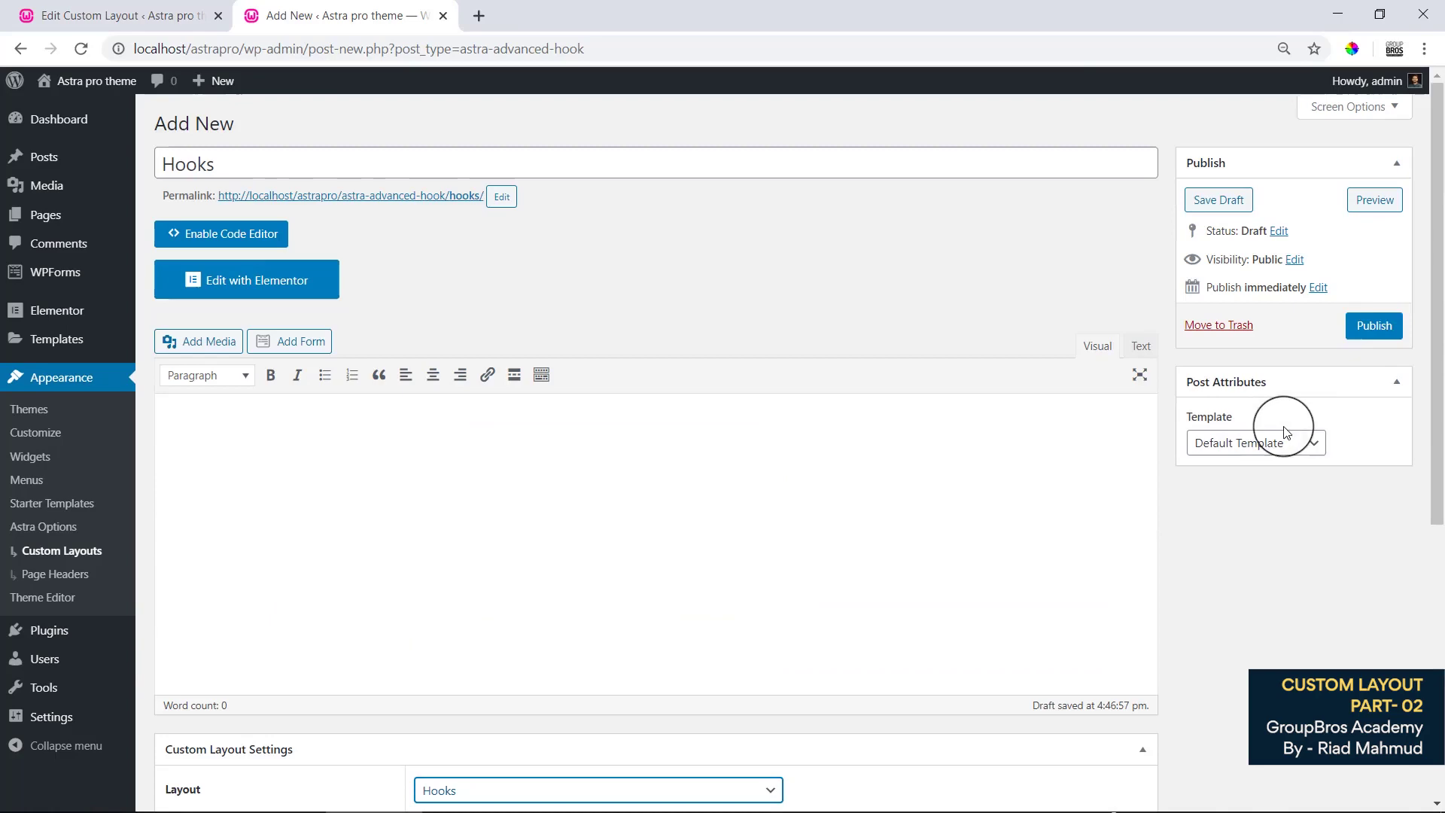
{"action": "left_click", "coordinate": [1374, 326]}
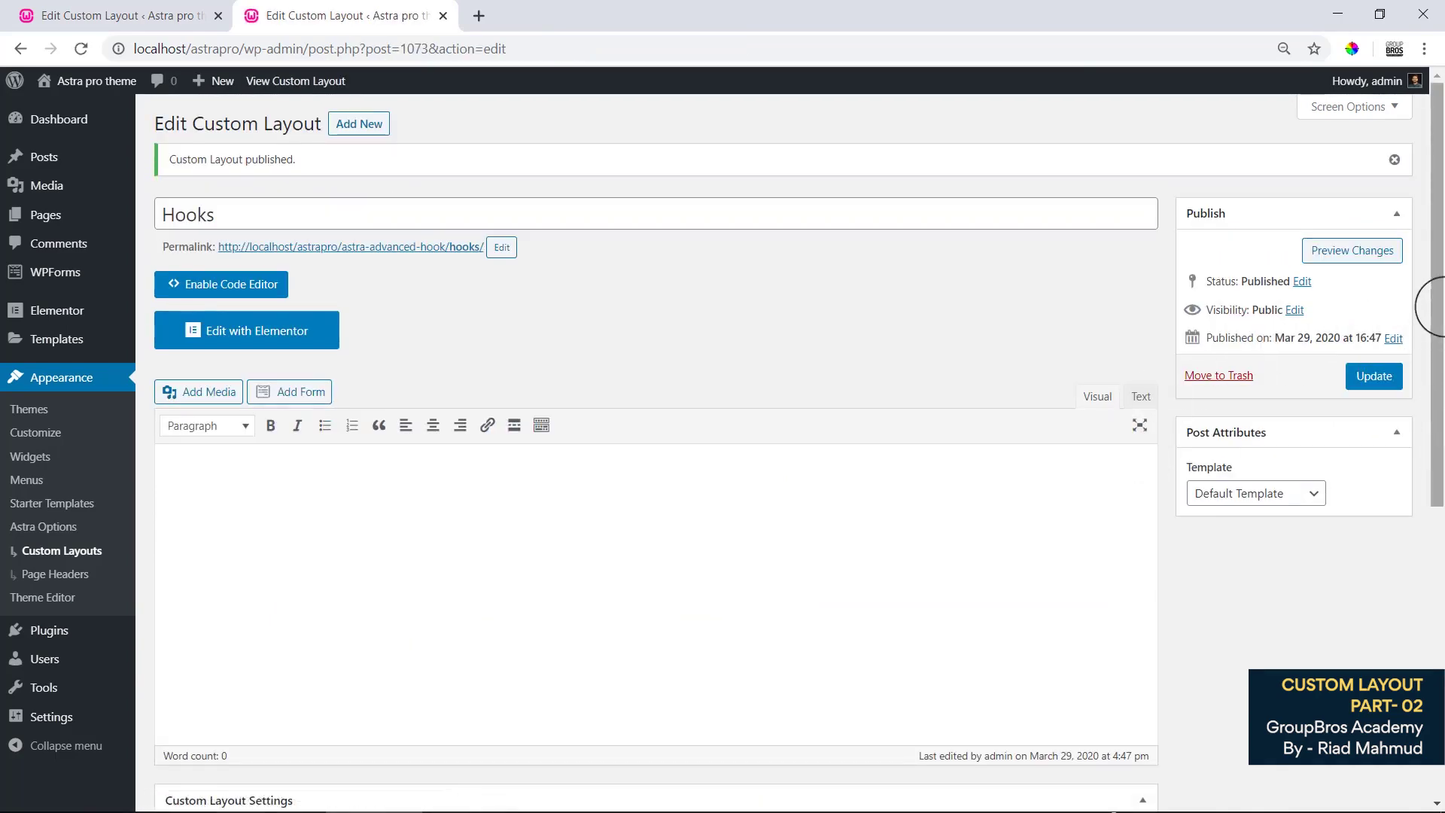
{"action": "scroll", "coordinate": [1430, 361], "scroll_direction": "down", "scroll_amount": 3}
{"action": "left_click_drag", "start_coordinate": [1433, 417], "coordinate": [1430, 542]}
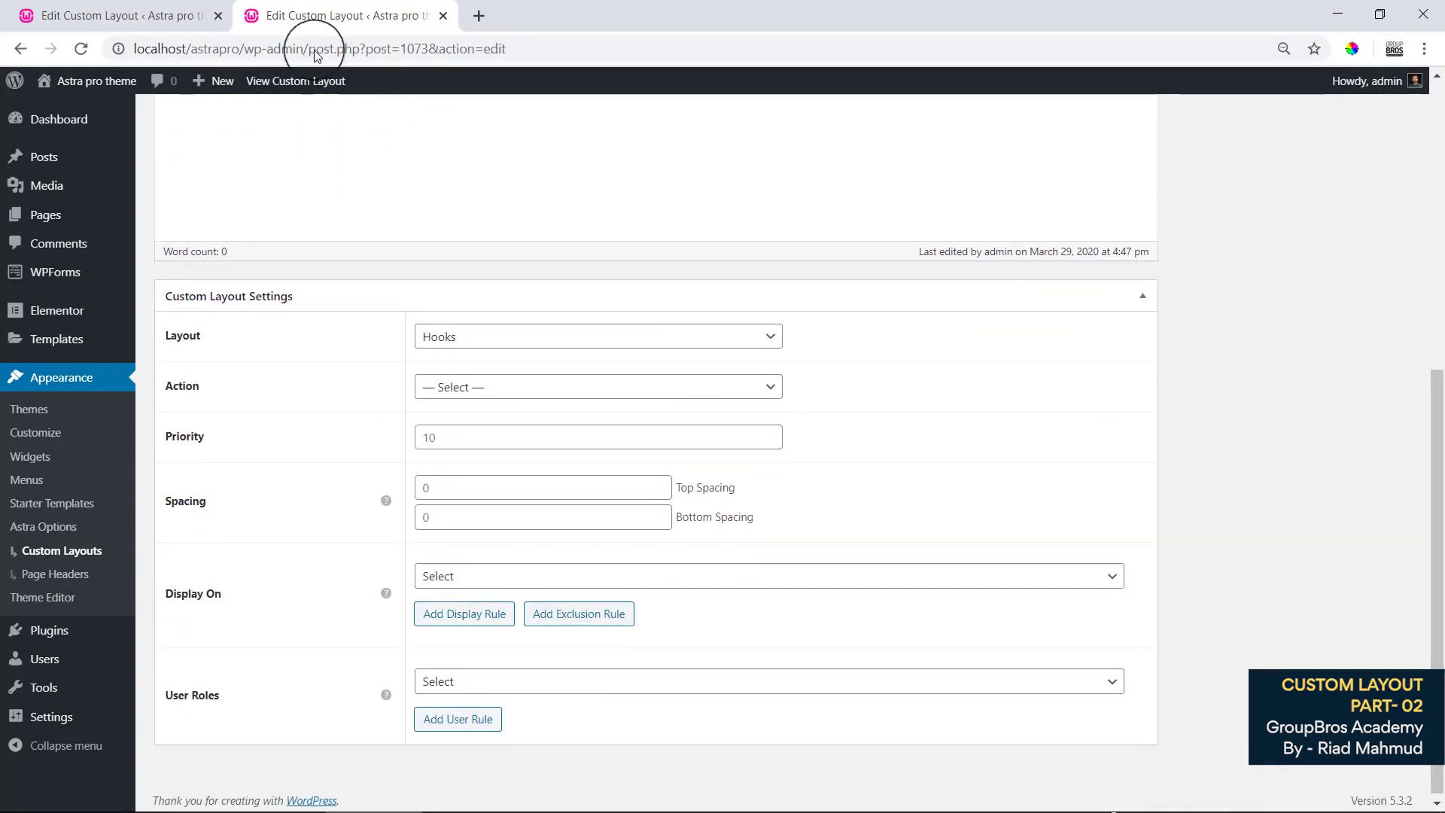
Search Google for "astra hooks visual" in a new browser tab and open the Astra Theme Visual Hooks page.
{"action": "left_click", "coordinate": [478, 15]}
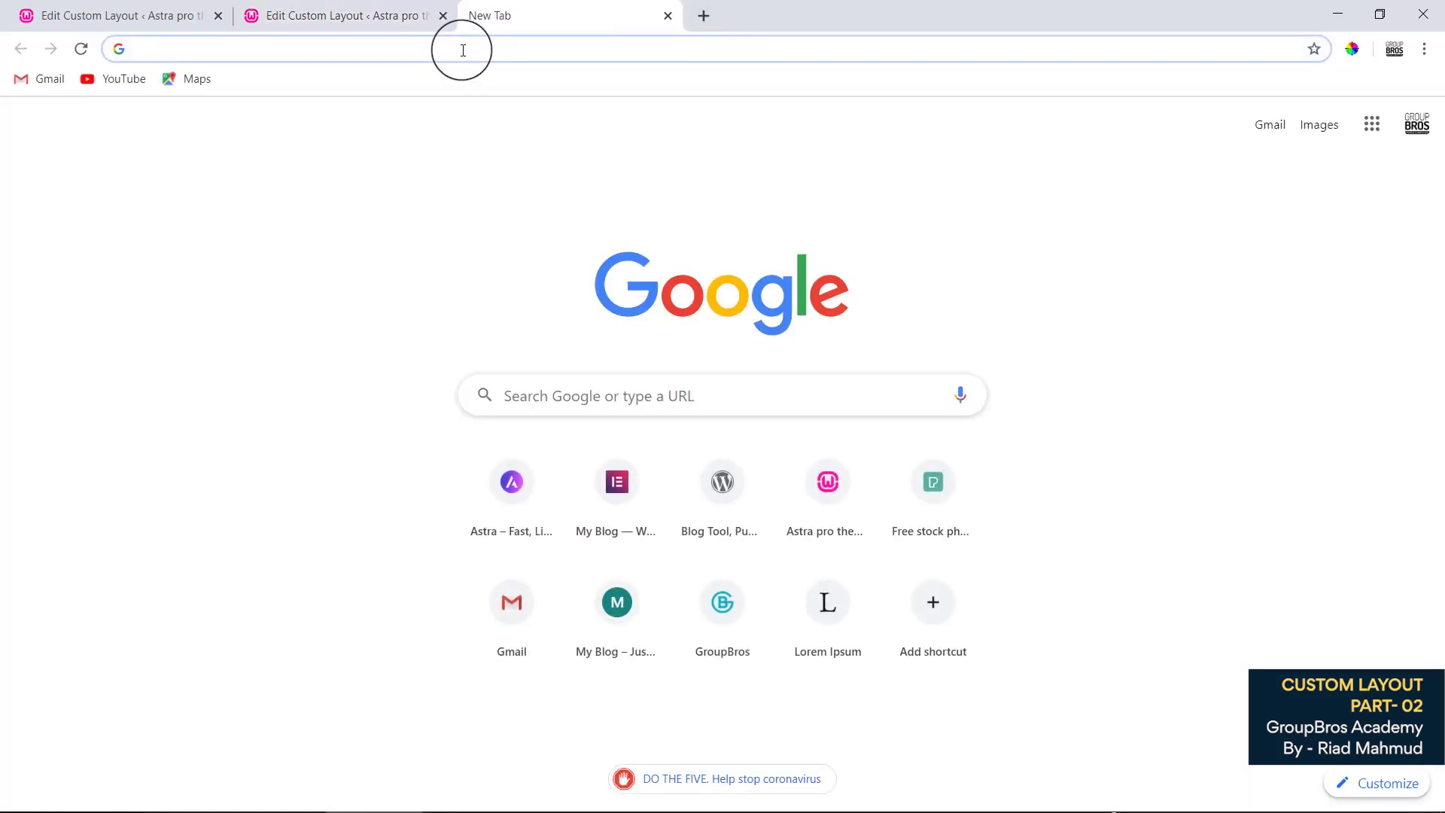
{"action": "type", "text": "astra "}
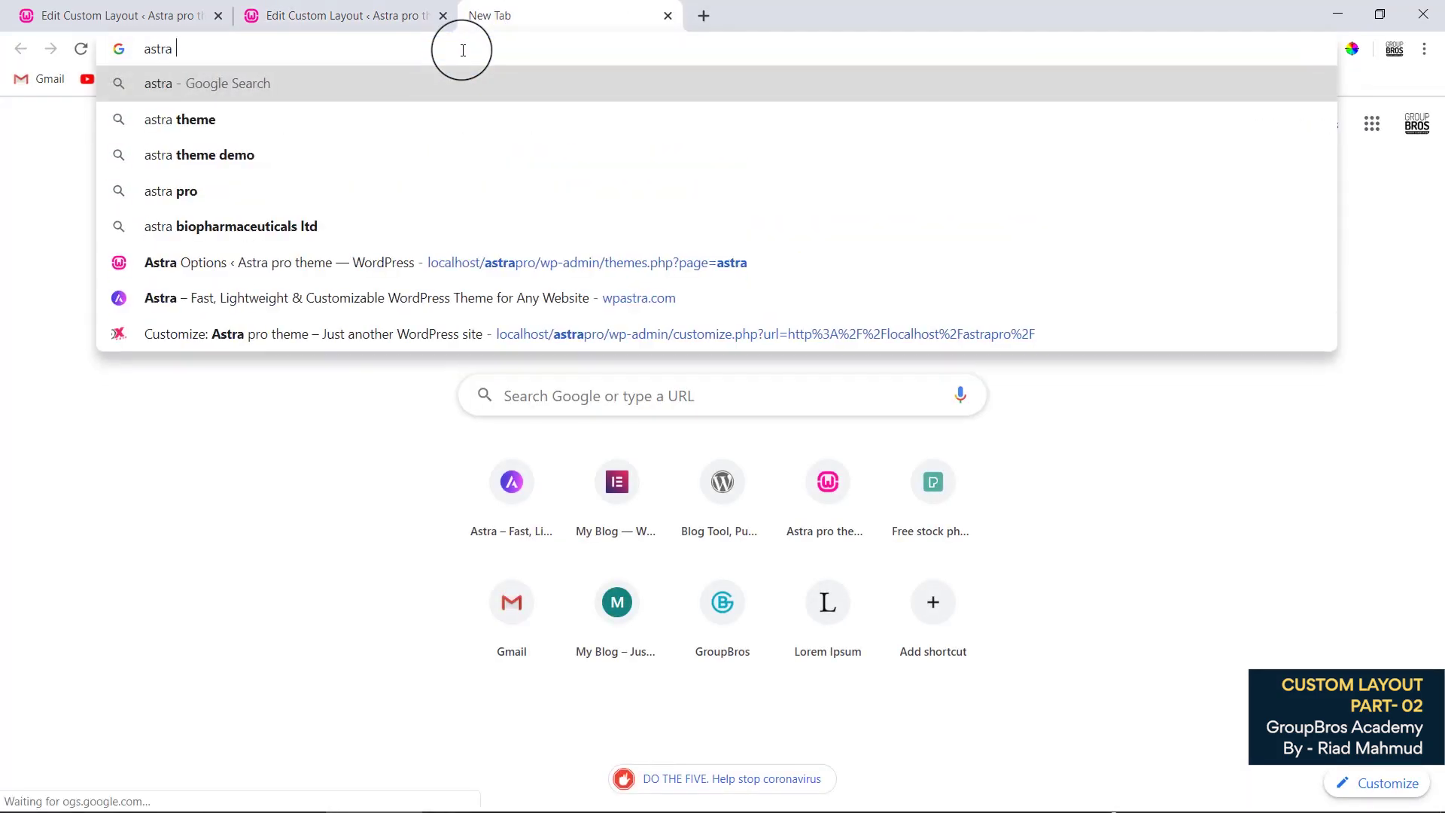
{"action": "type", "text": "hooks vi"}
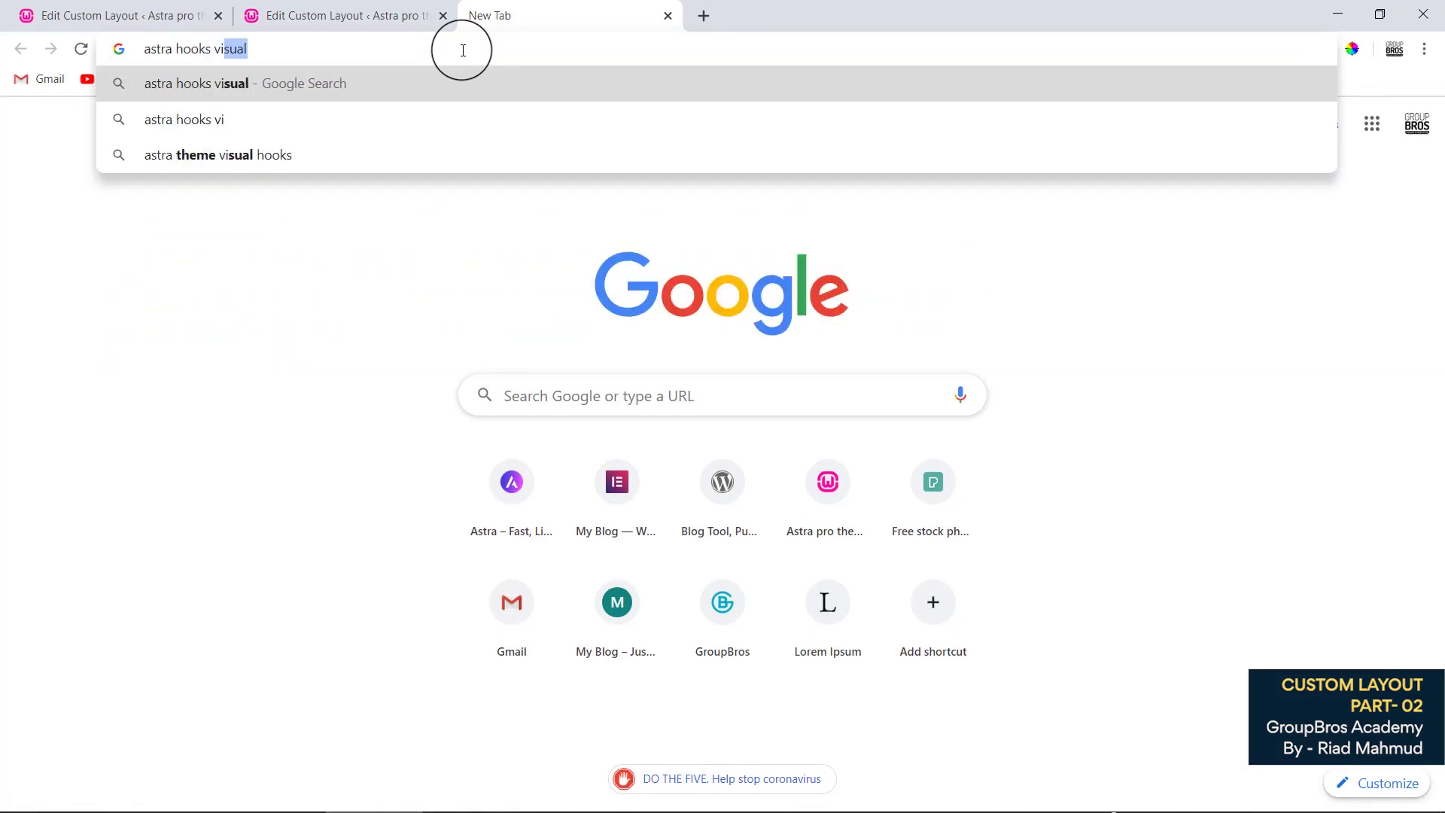
{"action": "key", "text": "Return"}
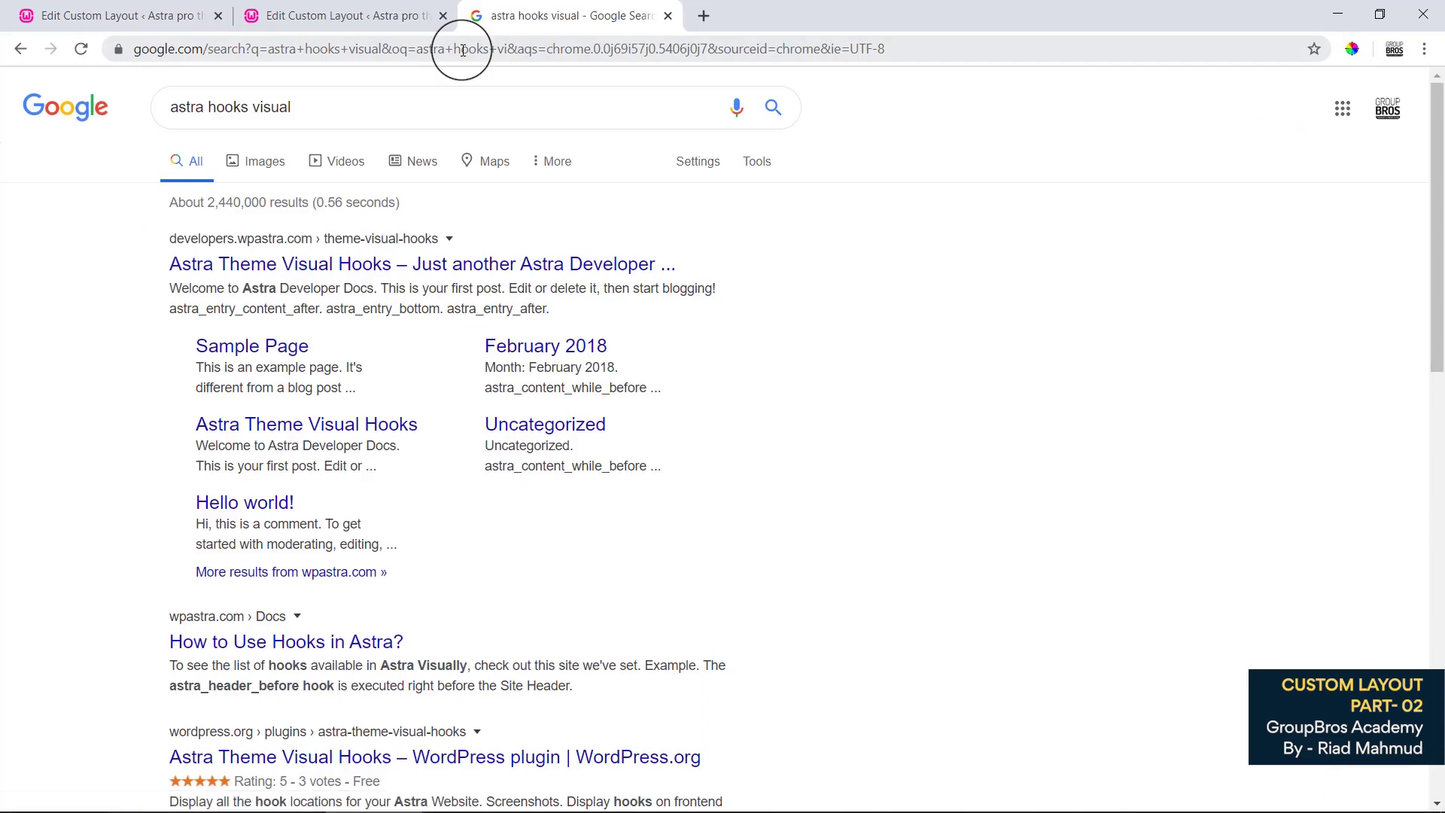
{"action": "left_click", "coordinate": [391, 273]}
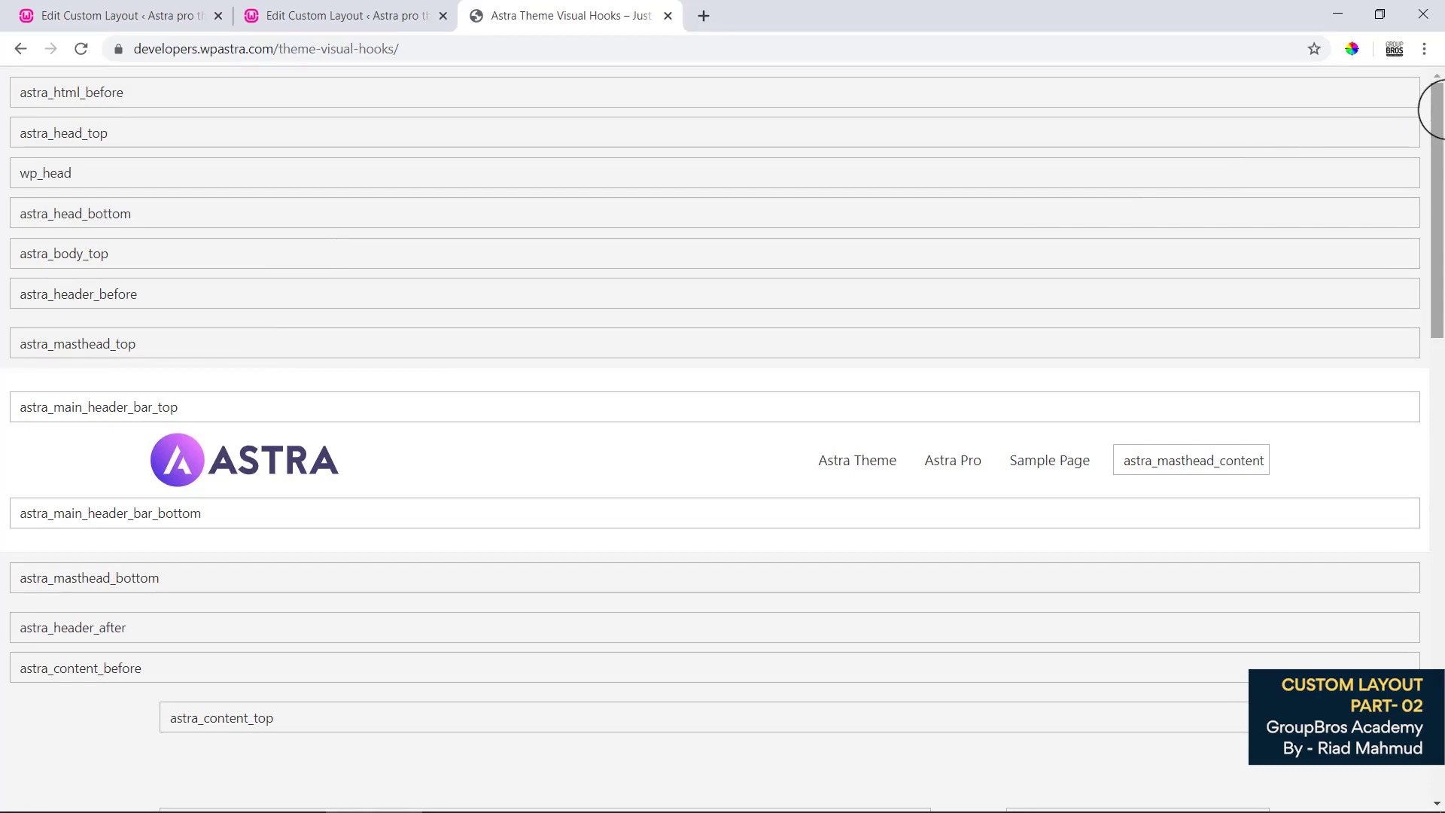
Examine the visual hook locations in the page head, body top and site header, including the main header bar and masthead content hooks.
{"action": "left_click_drag", "start_coordinate": [1434, 109], "coordinate": [1437, 170]}
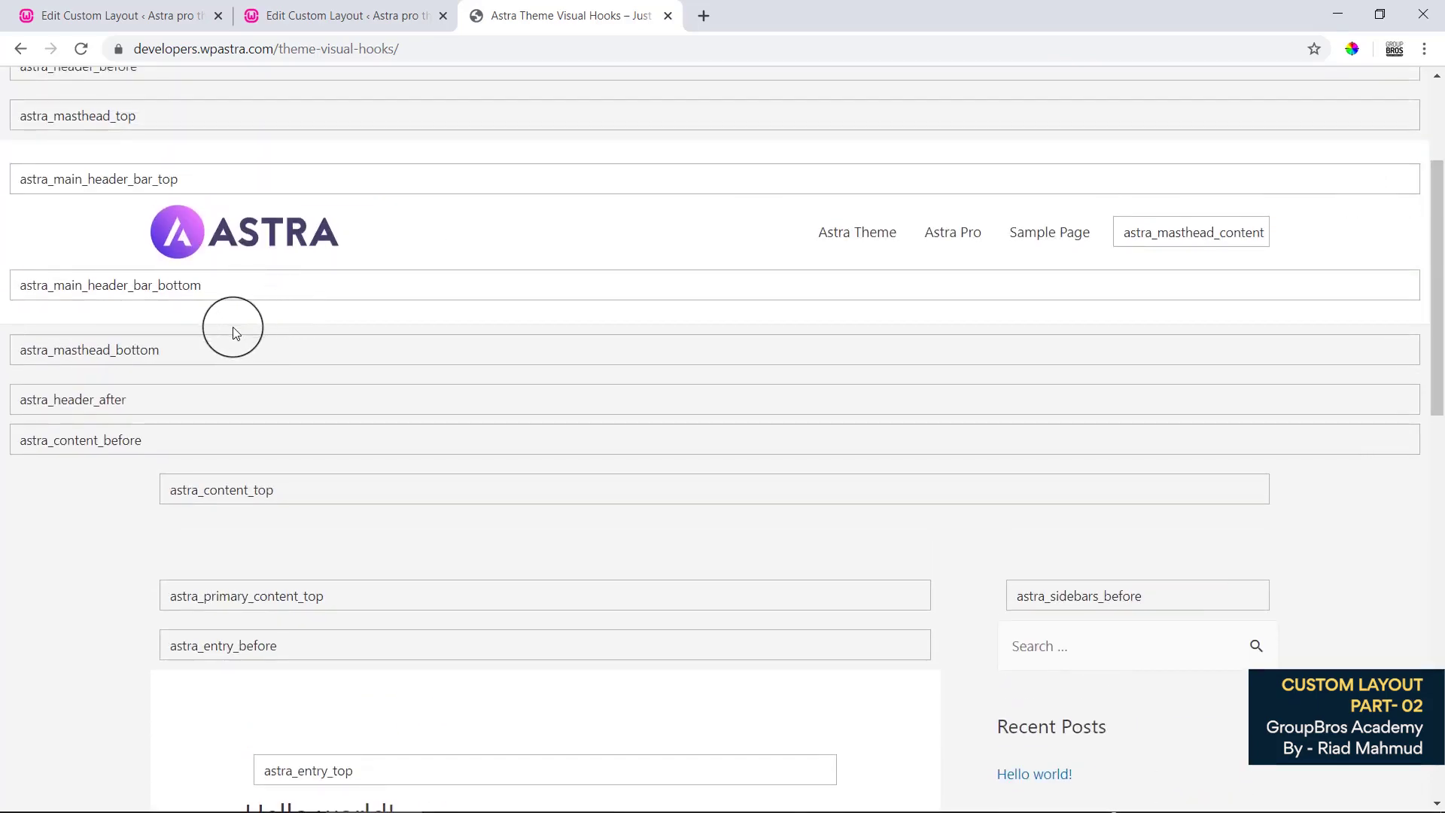
{"action": "scroll", "coordinate": [53, 204], "scroll_direction": "up", "scroll_amount": 3}
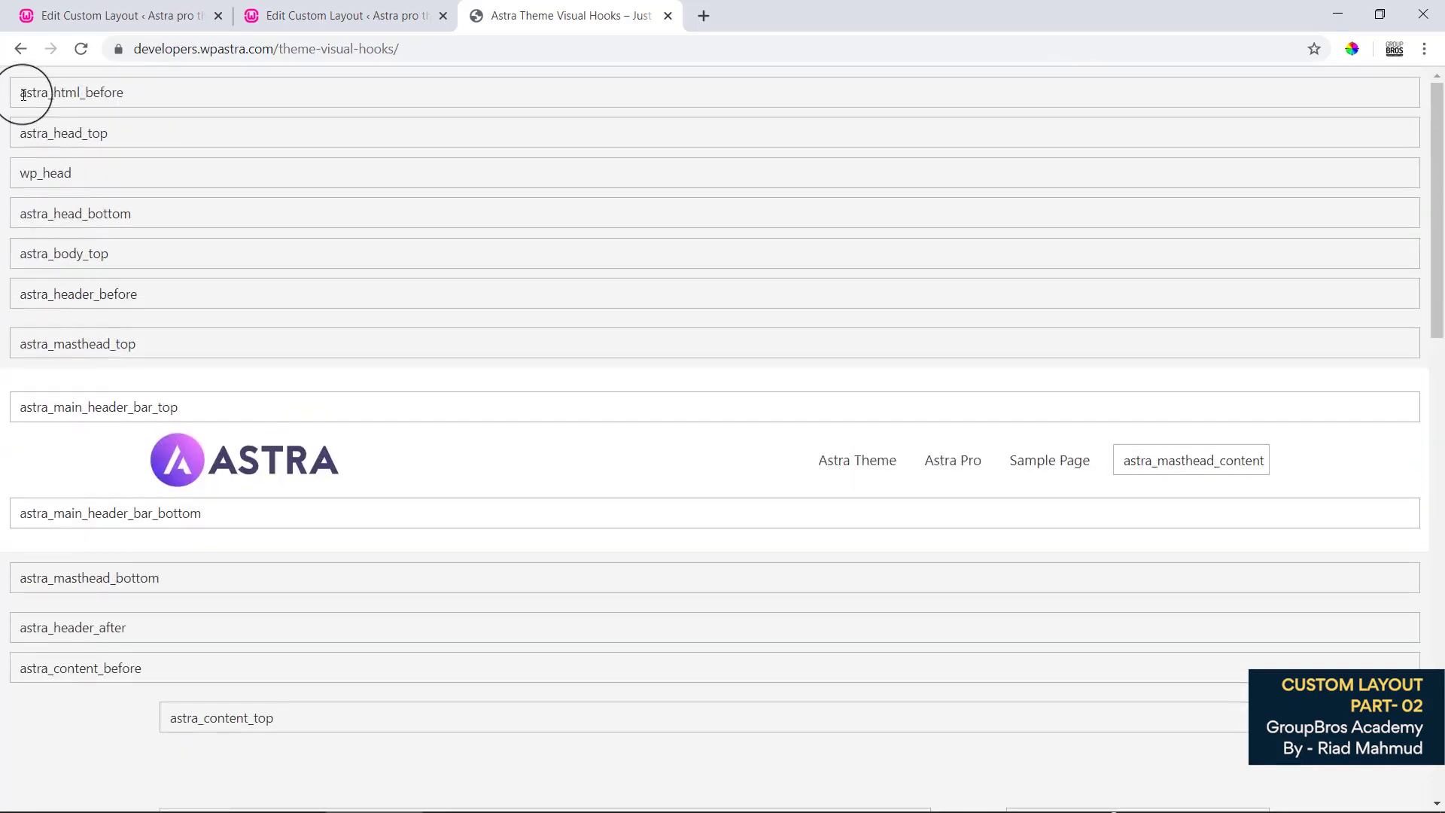
{"action": "left_click_drag", "start_coordinate": [23, 93], "coordinate": [124, 90]}
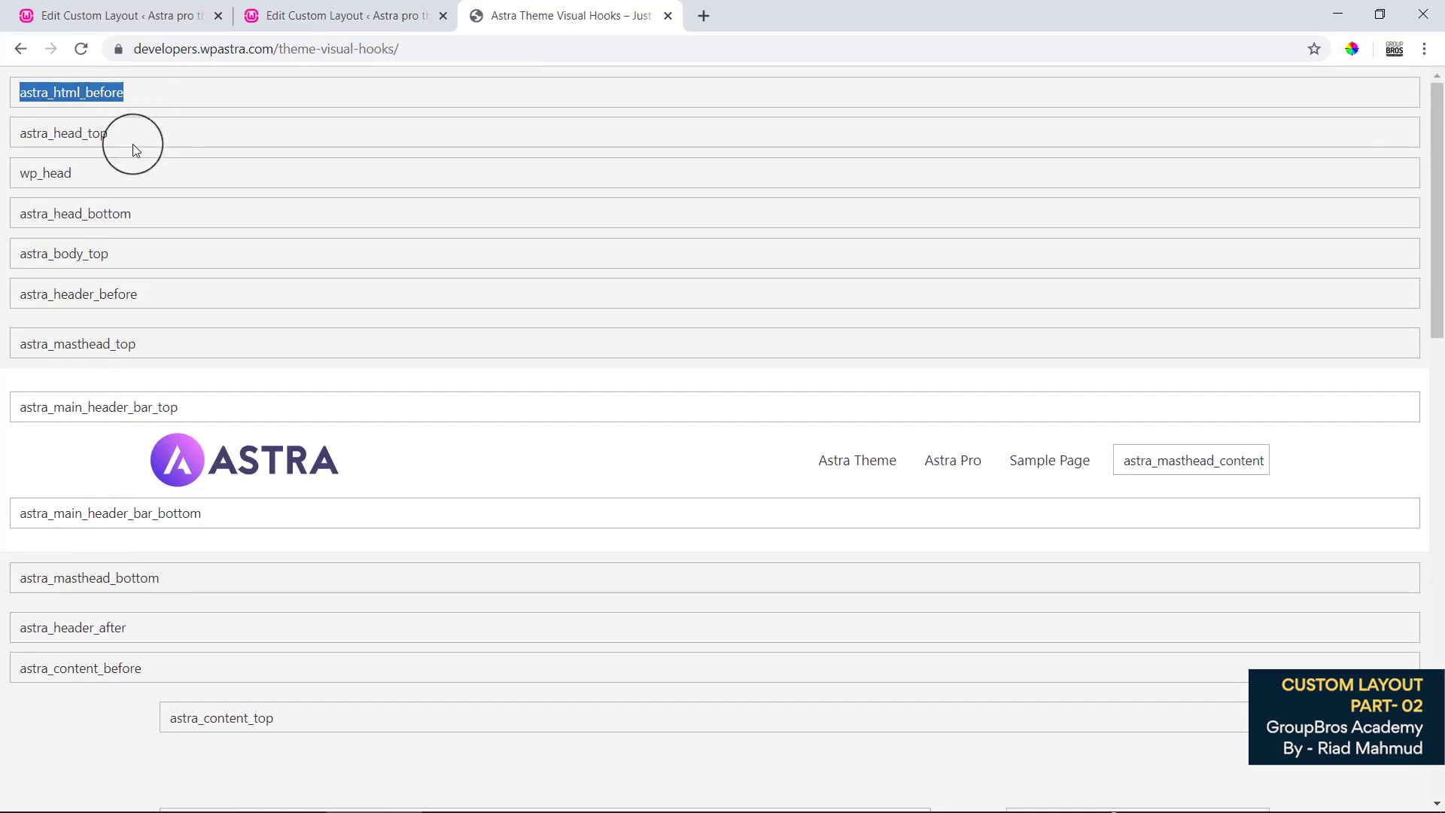
{"action": "left_click_drag", "start_coordinate": [21, 133], "coordinate": [151, 140]}
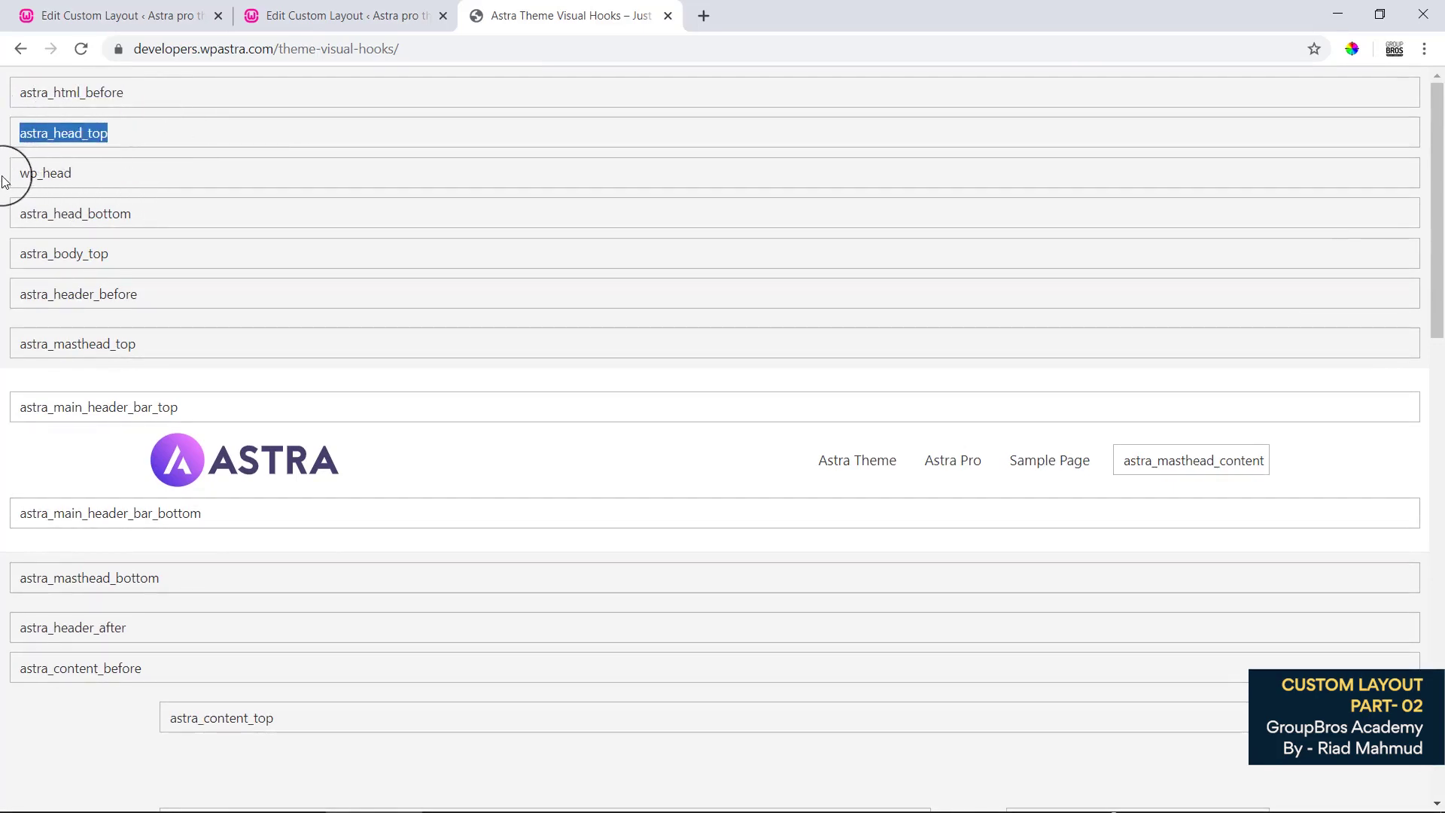
{"action": "left_click_drag", "start_coordinate": [4, 181], "coordinate": [96, 177]}
{"action": "left_click_drag", "start_coordinate": [16, 217], "coordinate": [151, 217]}
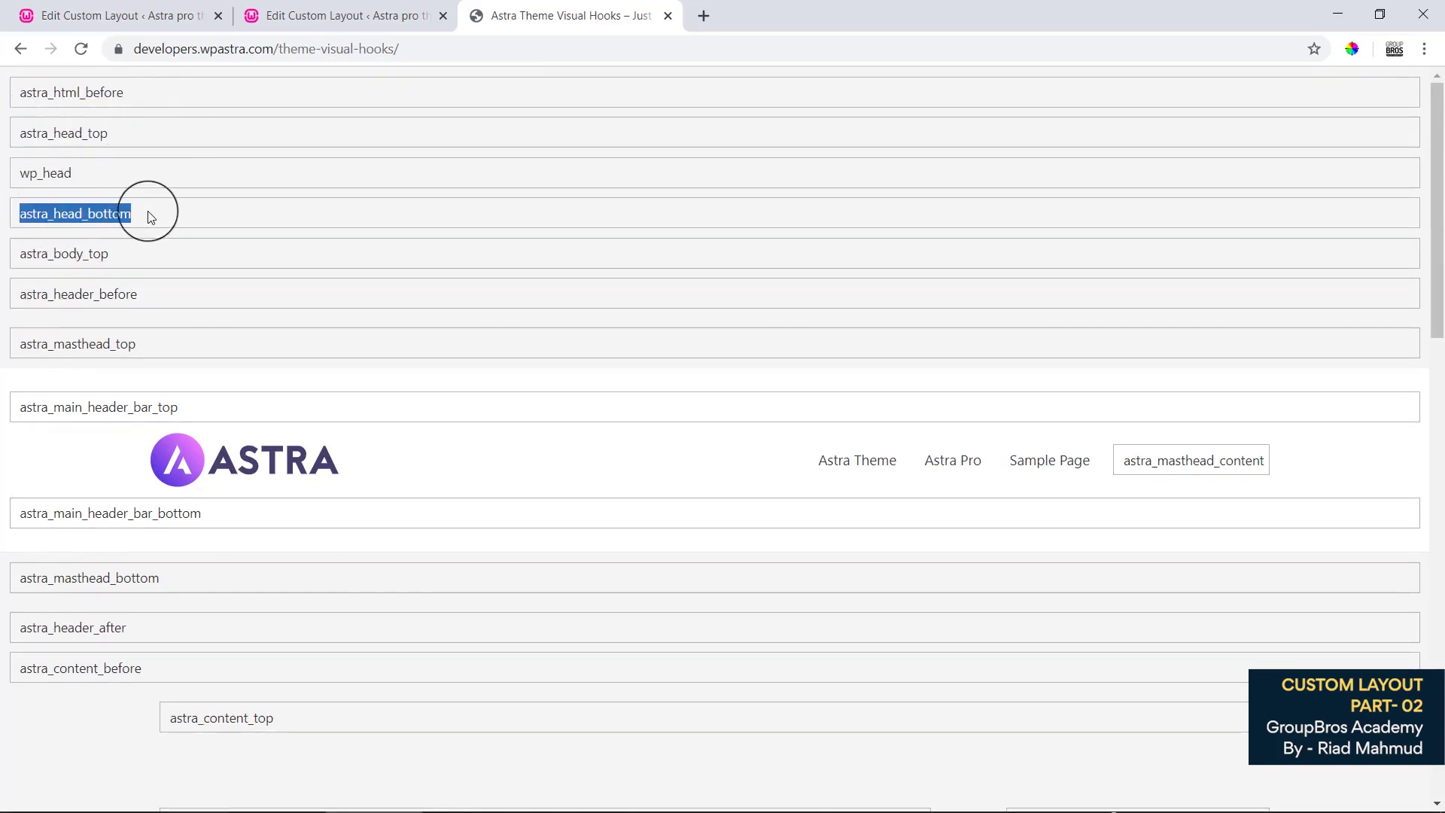
{"action": "left_click_drag", "start_coordinate": [29, 257], "coordinate": [131, 258]}
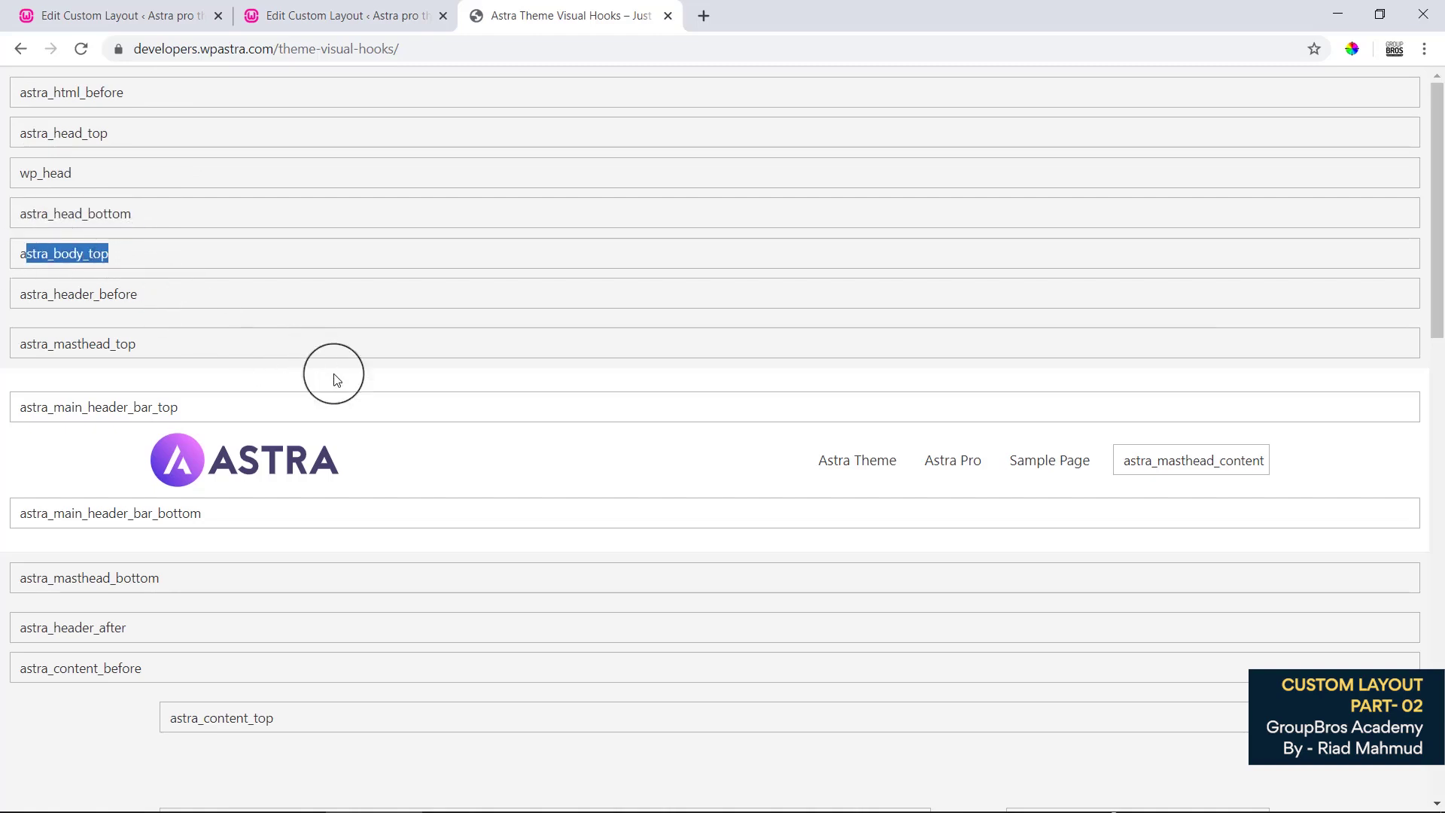
{"action": "left_click_drag", "start_coordinate": [1429, 245], "coordinate": [1412, 291]}
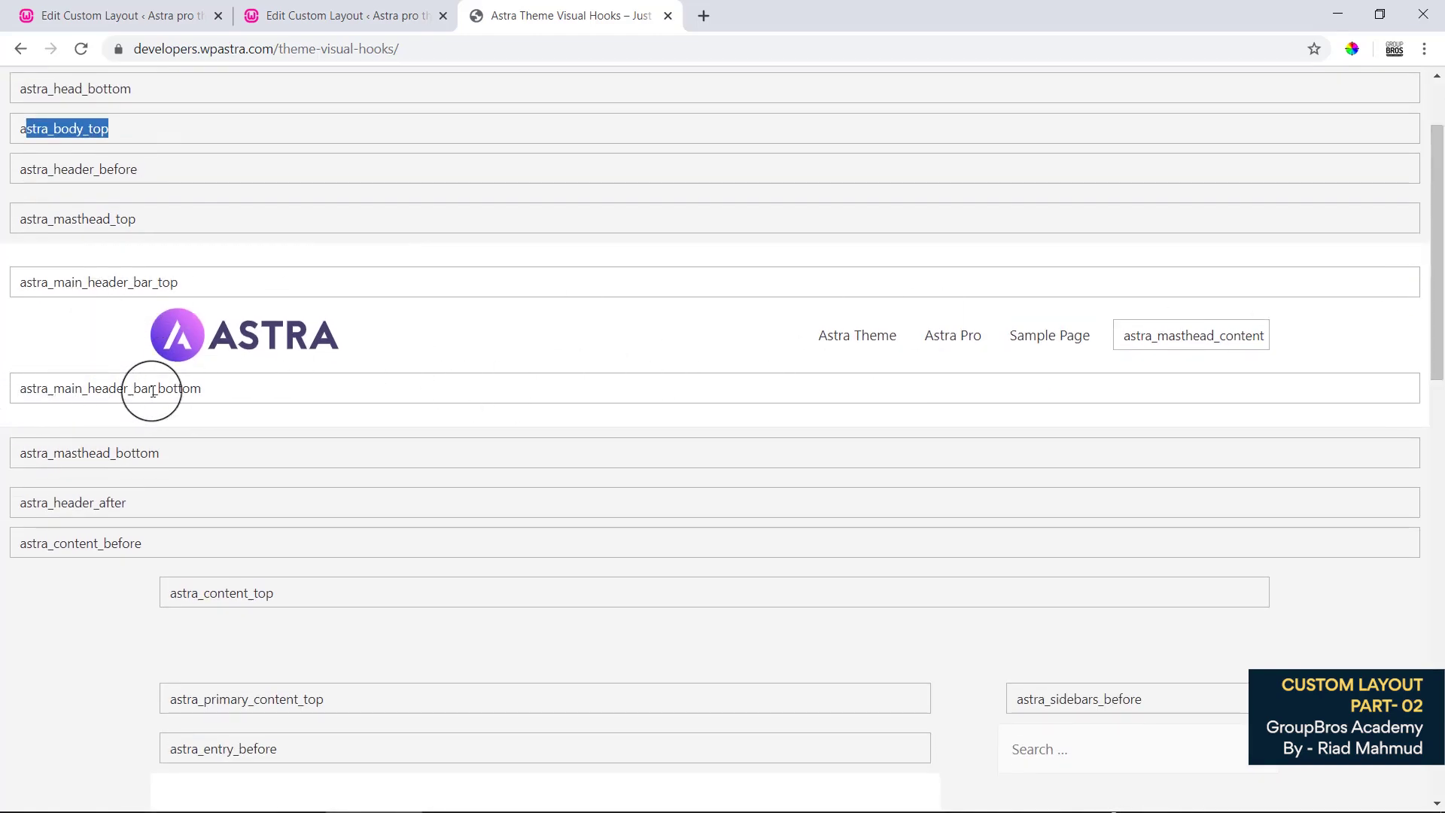
{"action": "left_click_drag", "start_coordinate": [203, 388], "coordinate": [31, 390]}
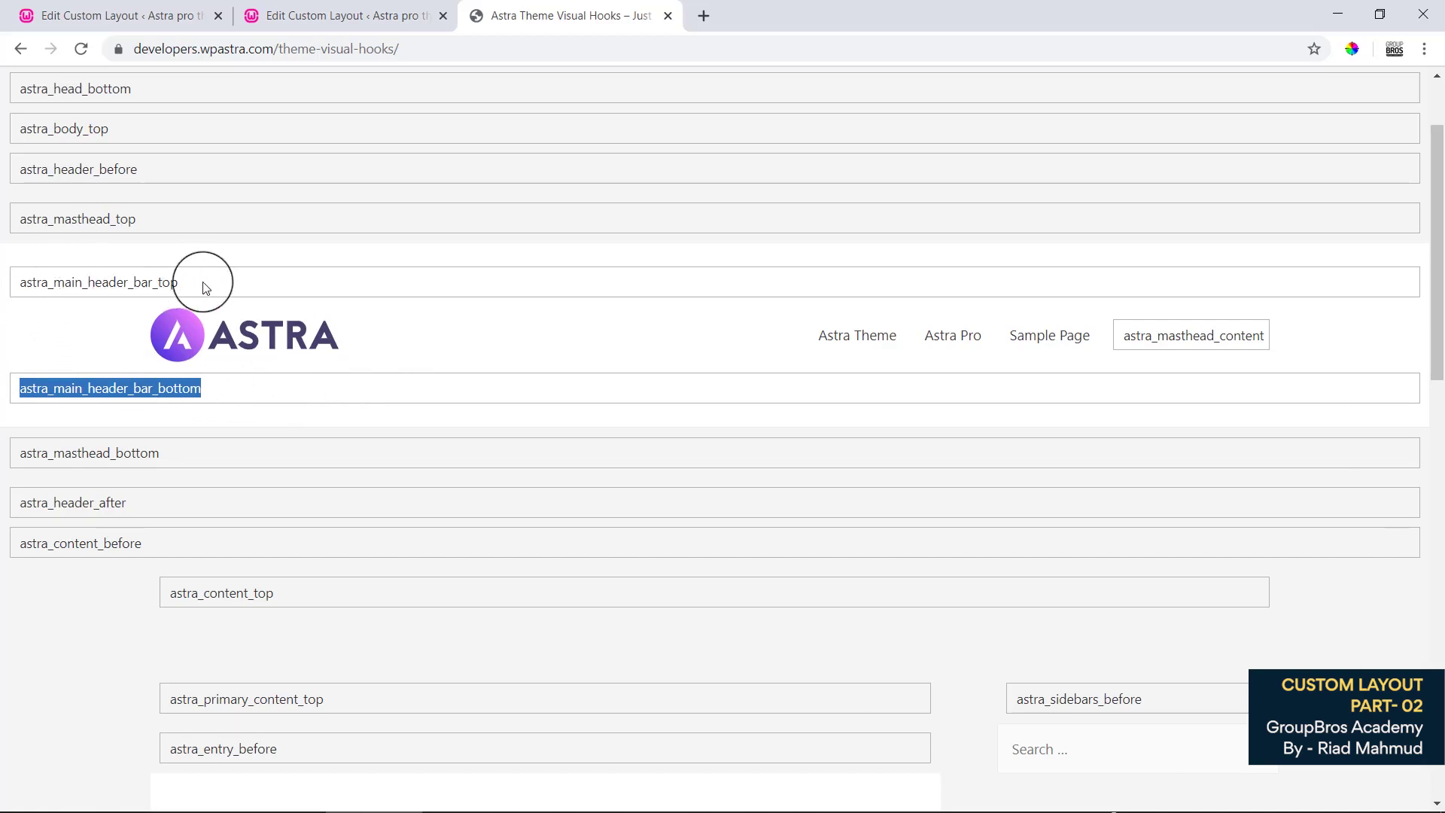
{"action": "left_click_drag", "start_coordinate": [202, 283], "coordinate": [25, 286]}
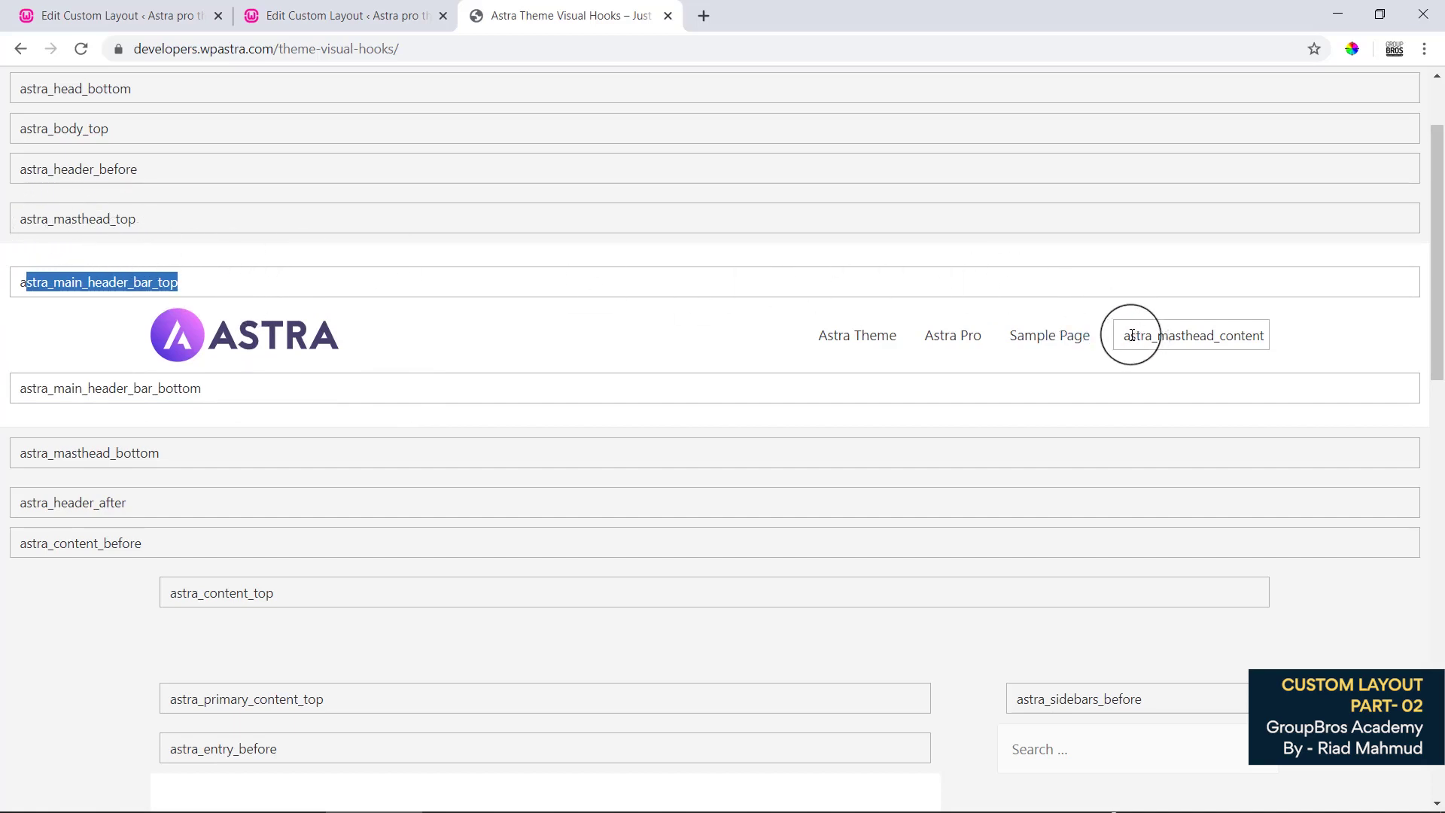
{"action": "left_click_drag", "start_coordinate": [1127, 335], "coordinate": [1258, 335]}
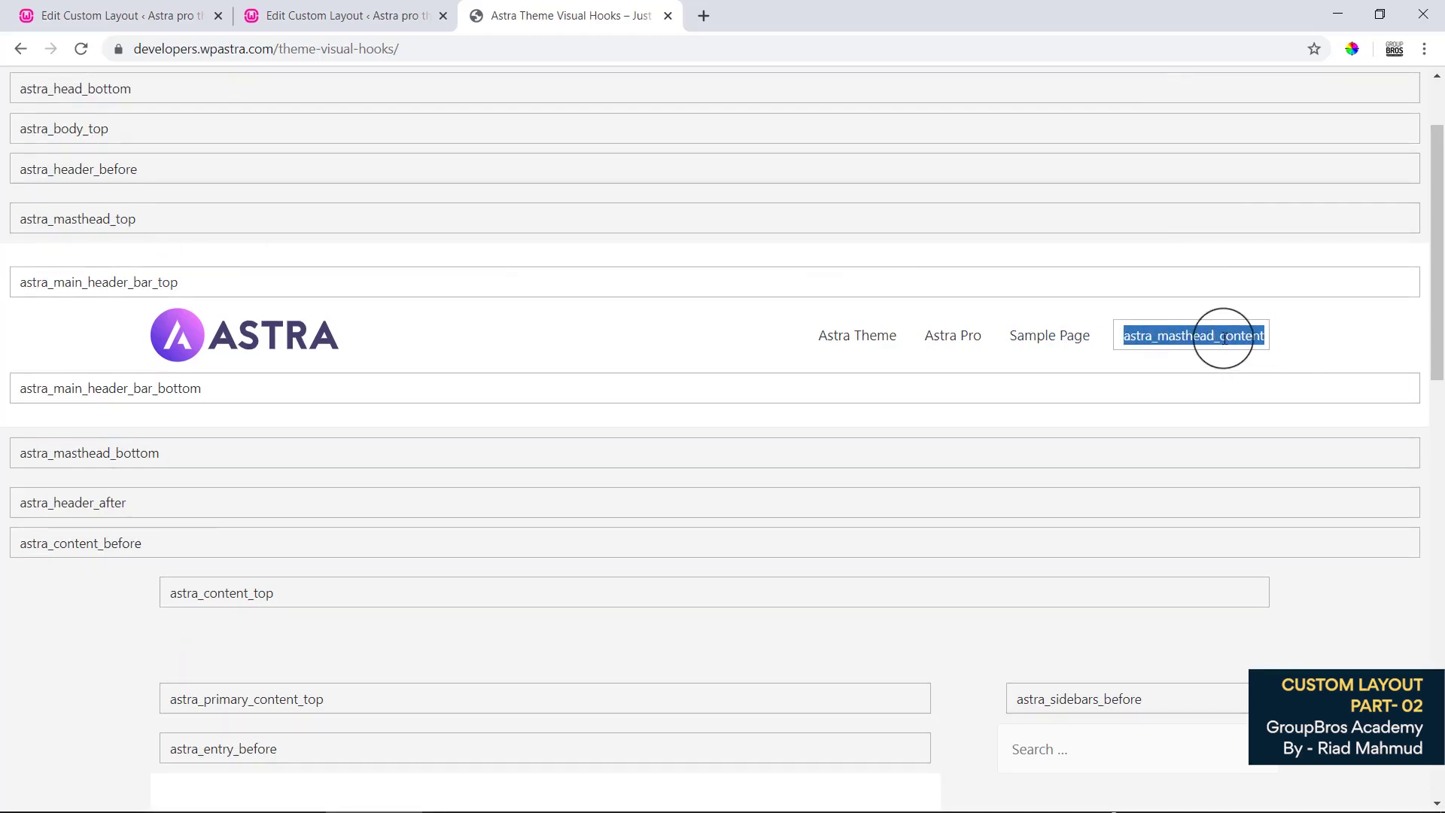
Examine the hook locations around the page content and post entry, and return to the Hooks custom layout's edit page.
{"action": "left_click_drag", "start_coordinate": [1434, 193], "coordinate": [1432, 376]}
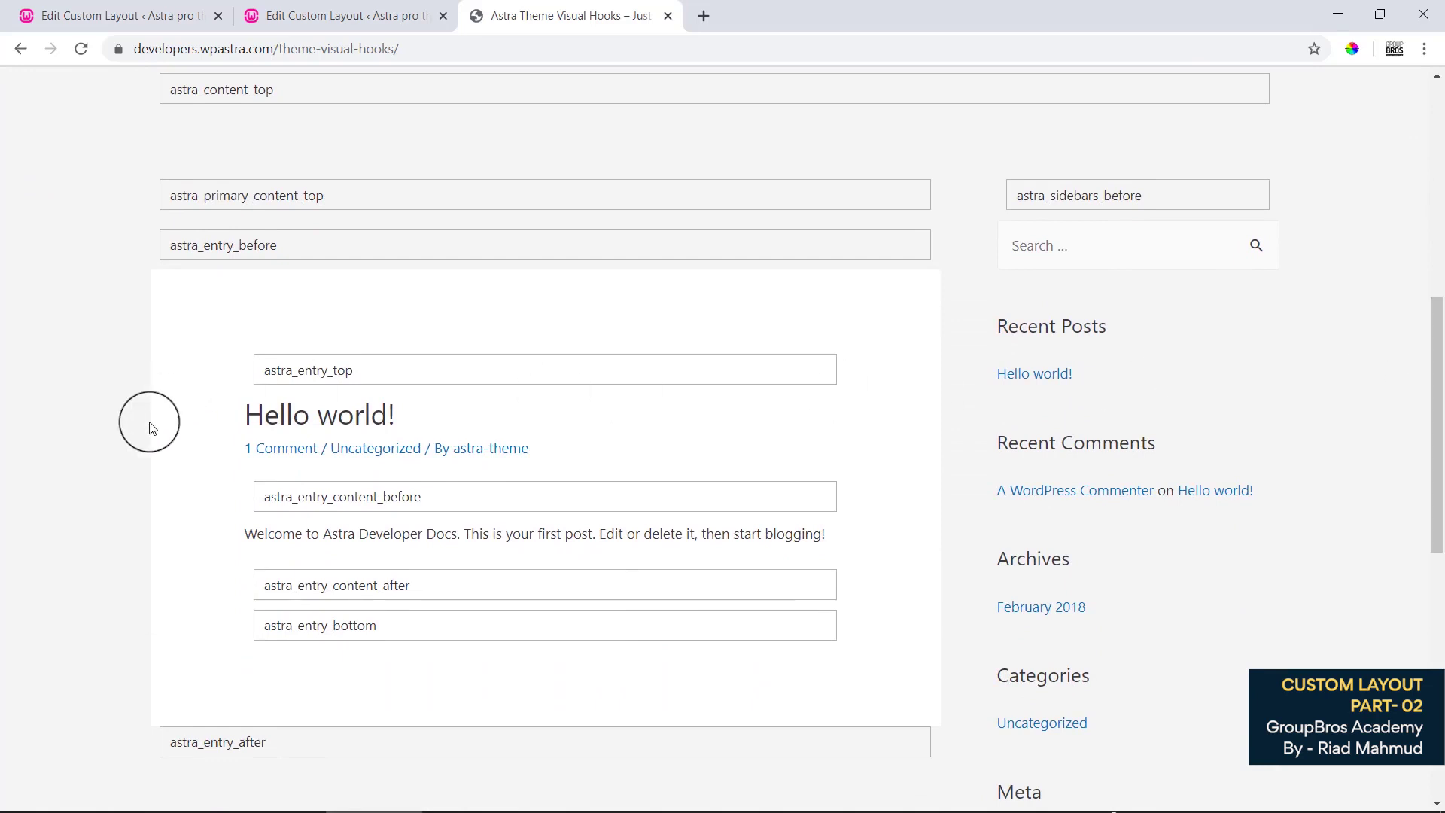
{"action": "left_click_drag", "start_coordinate": [268, 498], "coordinate": [336, 499]}
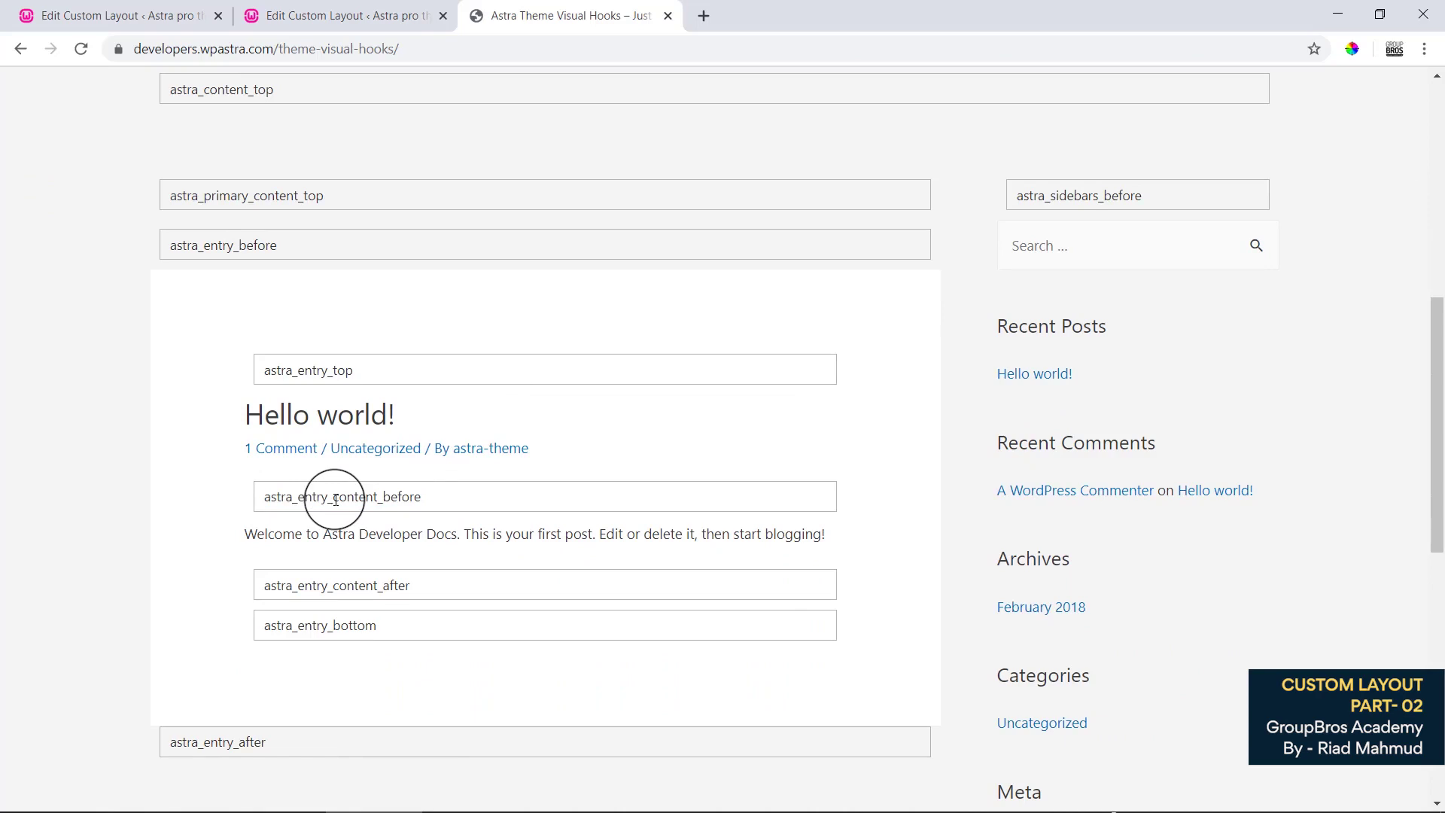
{"action": "left_click_drag", "start_coordinate": [1433, 485], "coordinate": [1434, 528]}
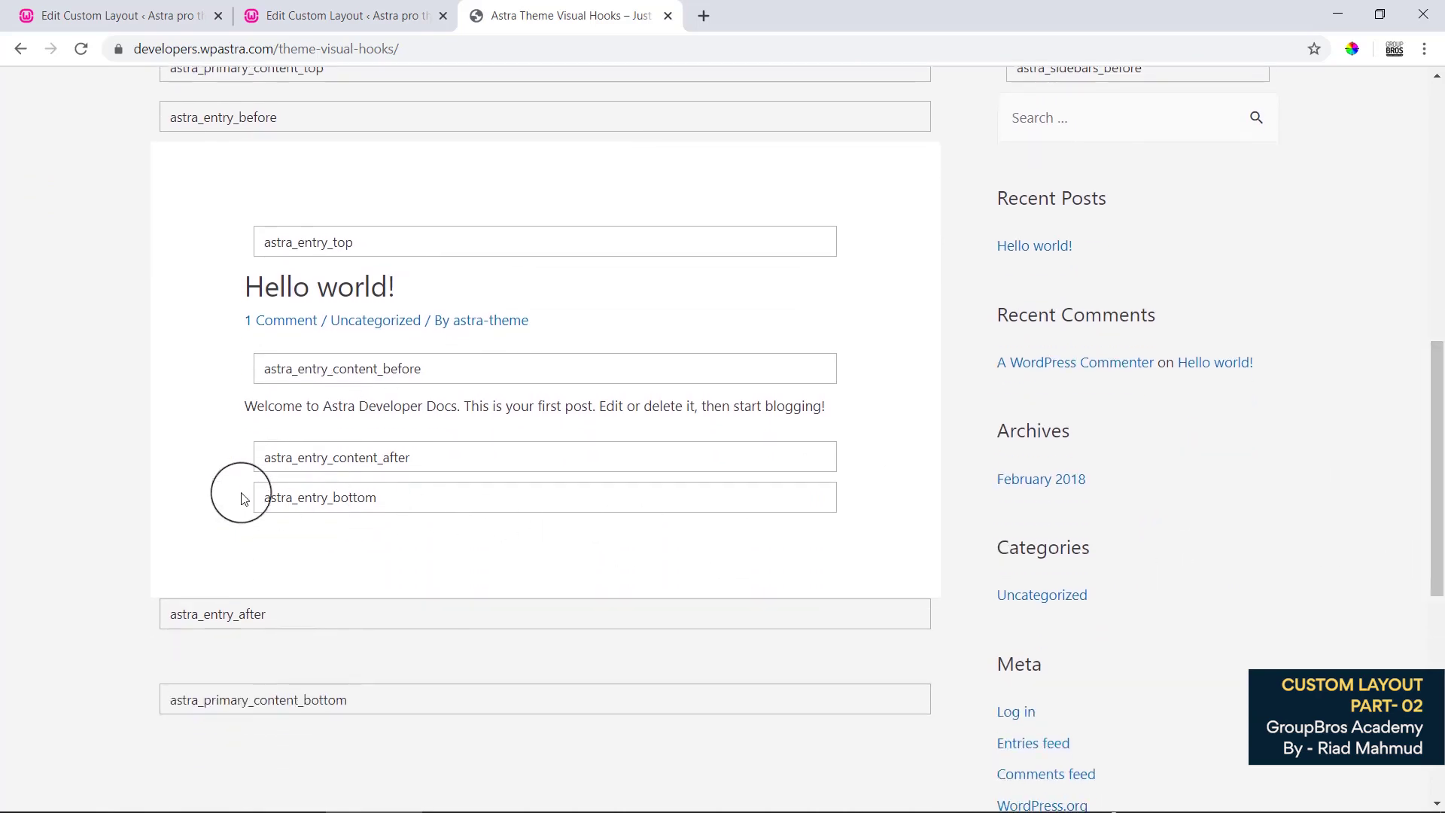
{"action": "left_click_drag", "start_coordinate": [286, 449], "coordinate": [444, 476]}
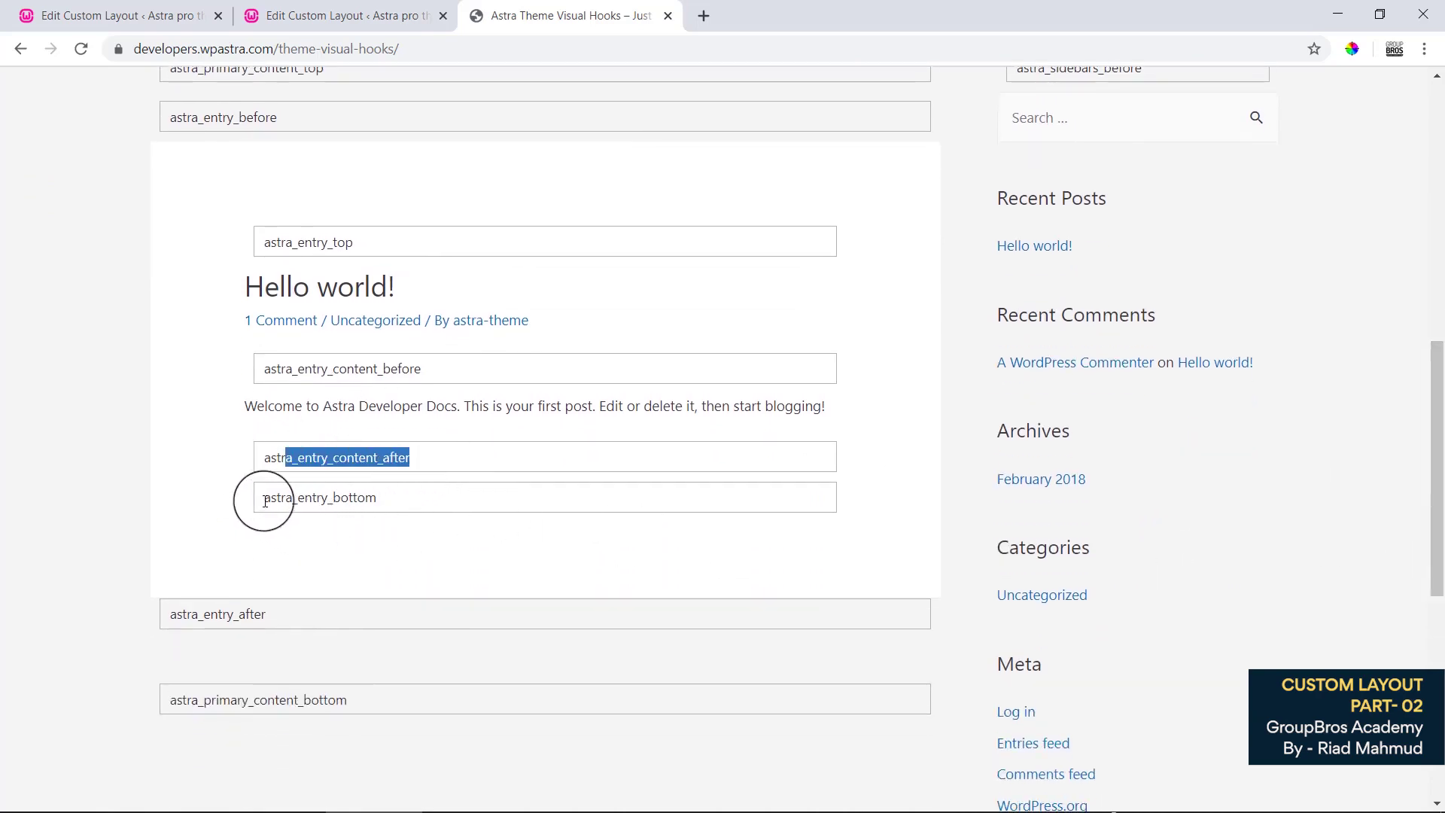
{"action": "left_click_drag", "start_coordinate": [264, 501], "coordinate": [386, 500]}
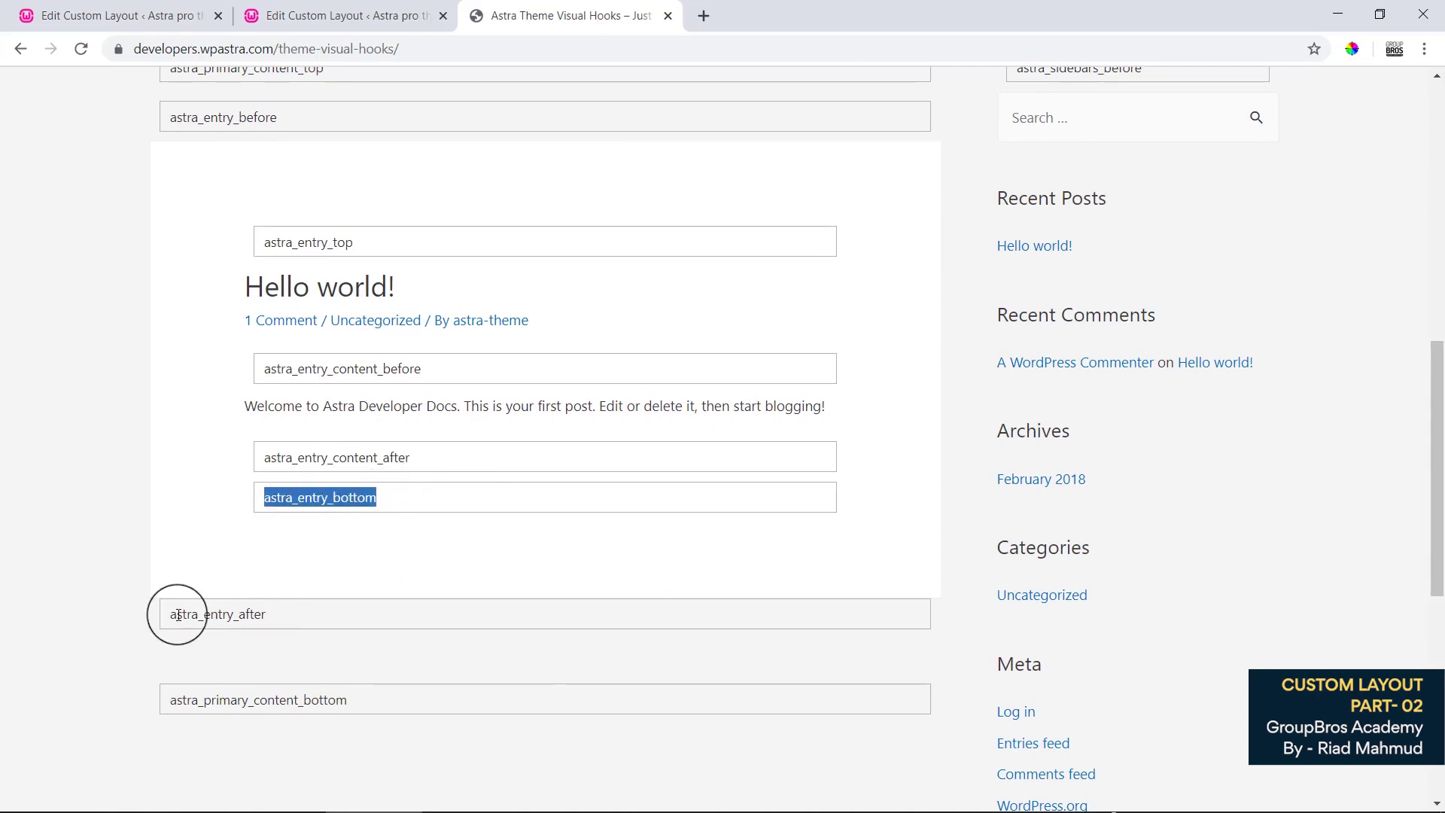
{"action": "left_click_drag", "start_coordinate": [179, 614], "coordinate": [316, 622]}
{"action": "left_click", "coordinate": [432, 568]}
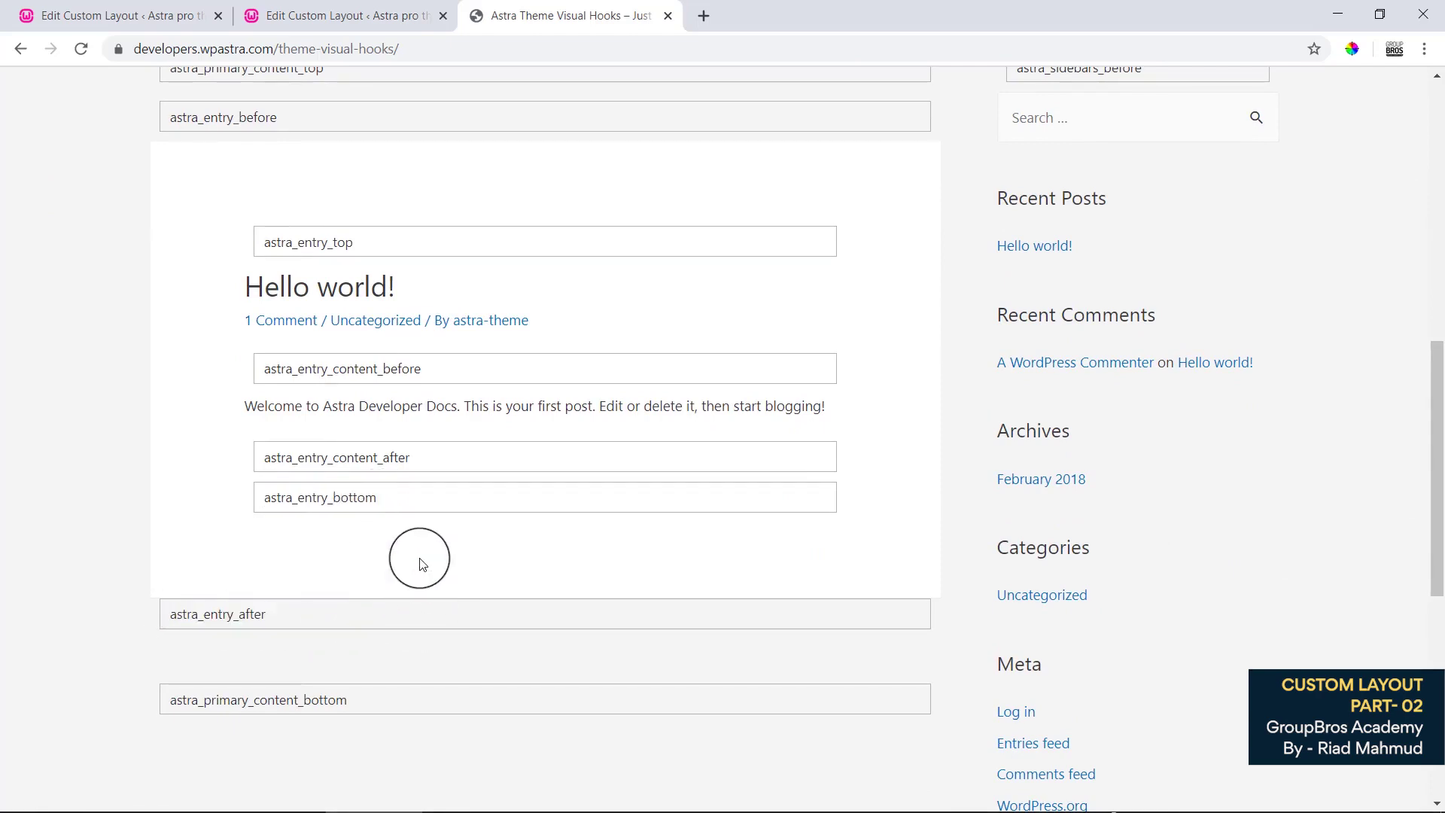
{"action": "left_click_drag", "start_coordinate": [1430, 555], "coordinate": [1432, 382]}
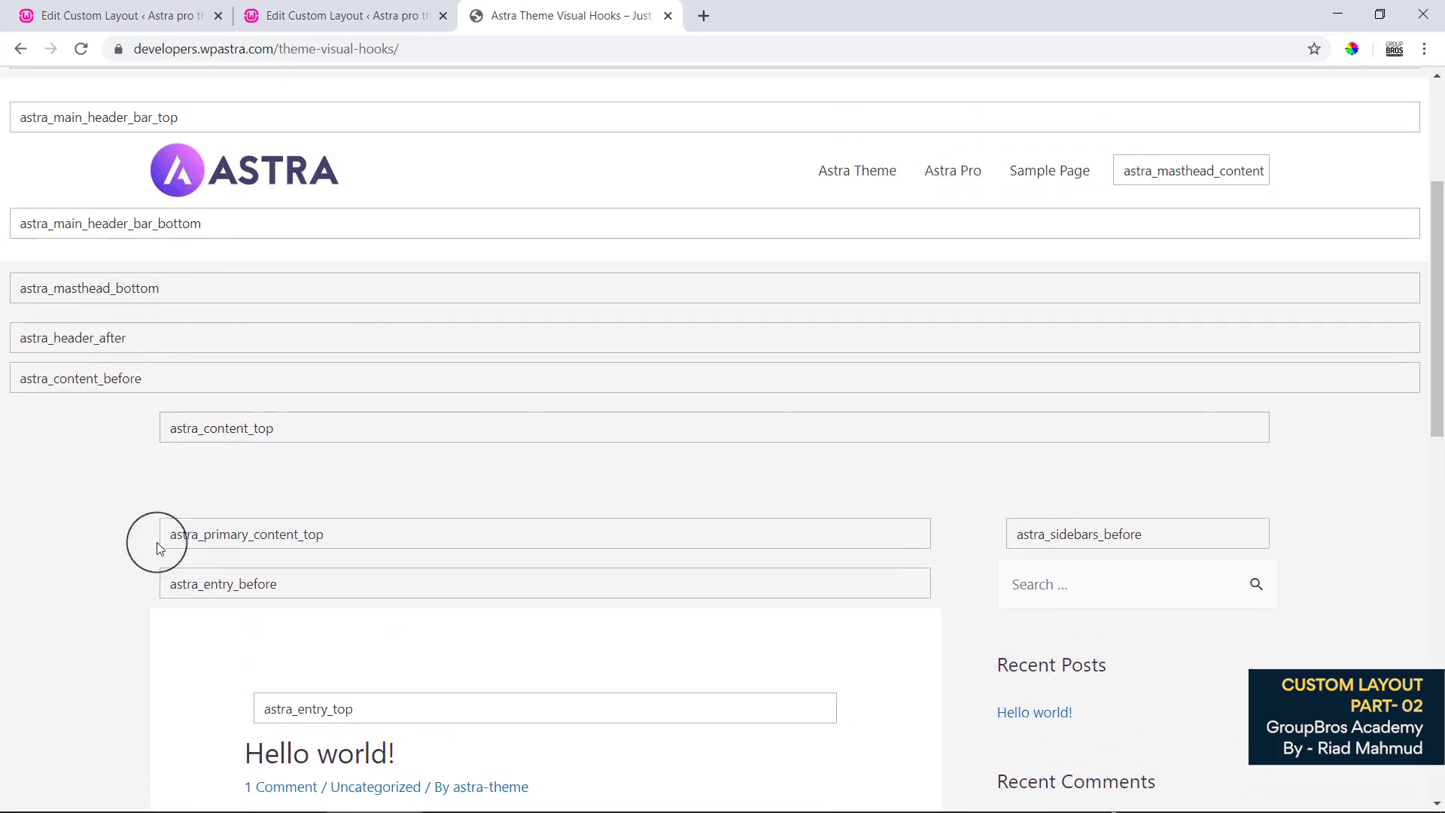
{"action": "left_click_drag", "start_coordinate": [1428, 284], "coordinate": [1429, 386]}
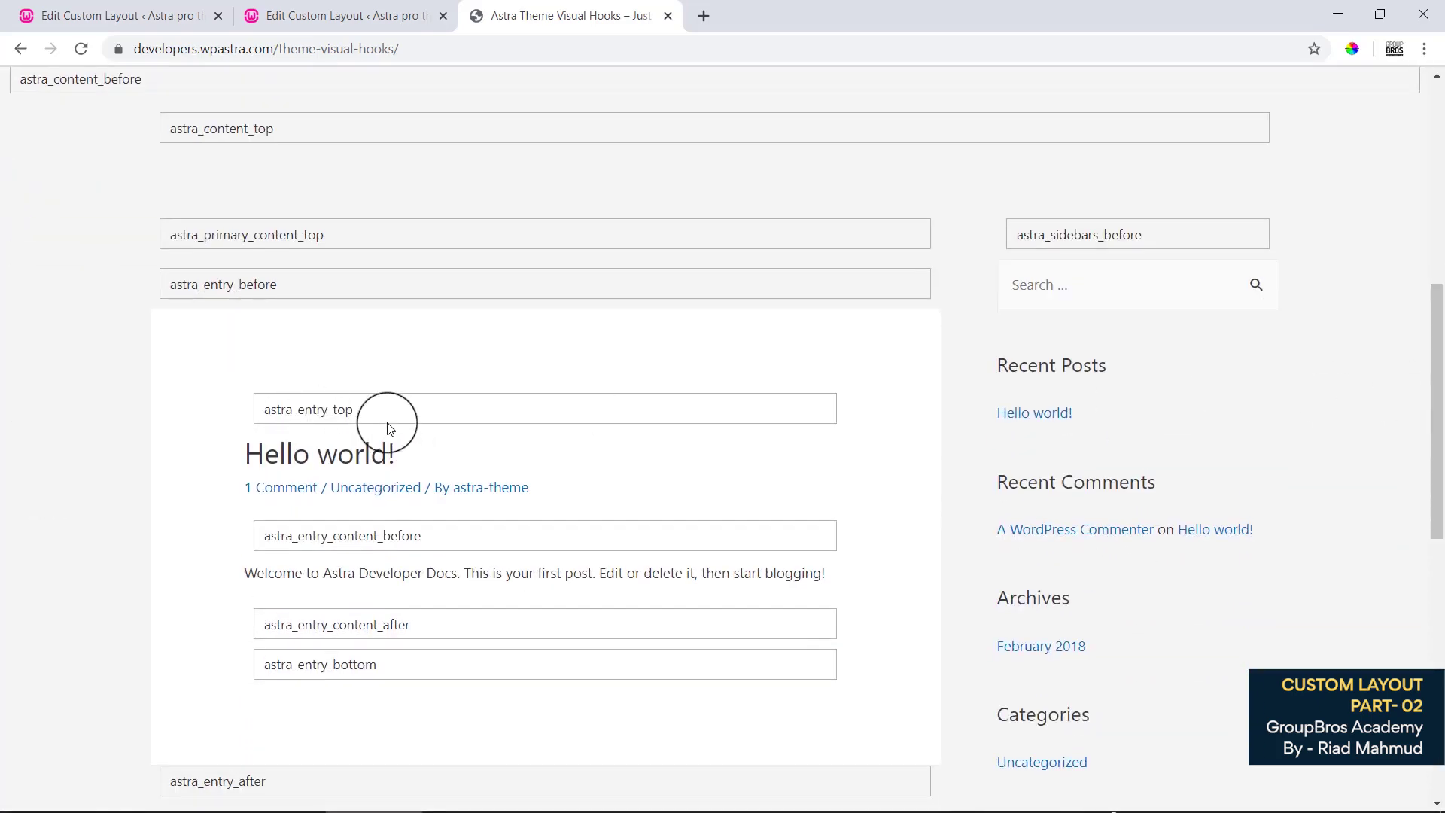
{"action": "left_click", "coordinate": [282, 6]}
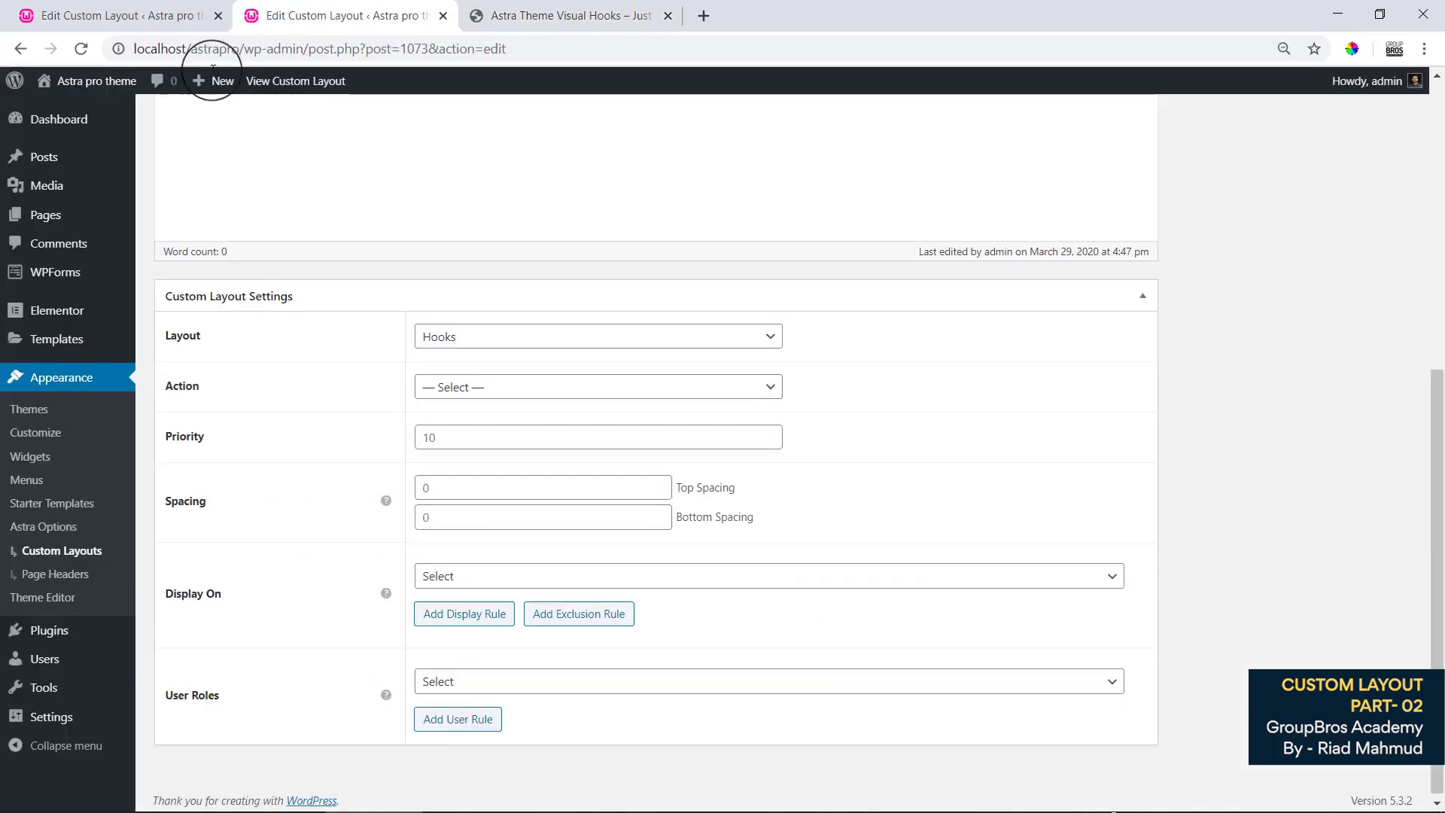
Write "This is Astra Entry Top Hook" as the custom layout's content, checking the hook name against the Visual Hooks page.
{"action": "scroll", "coordinate": [303, 315], "scroll_direction": "up", "scroll_amount": 4}
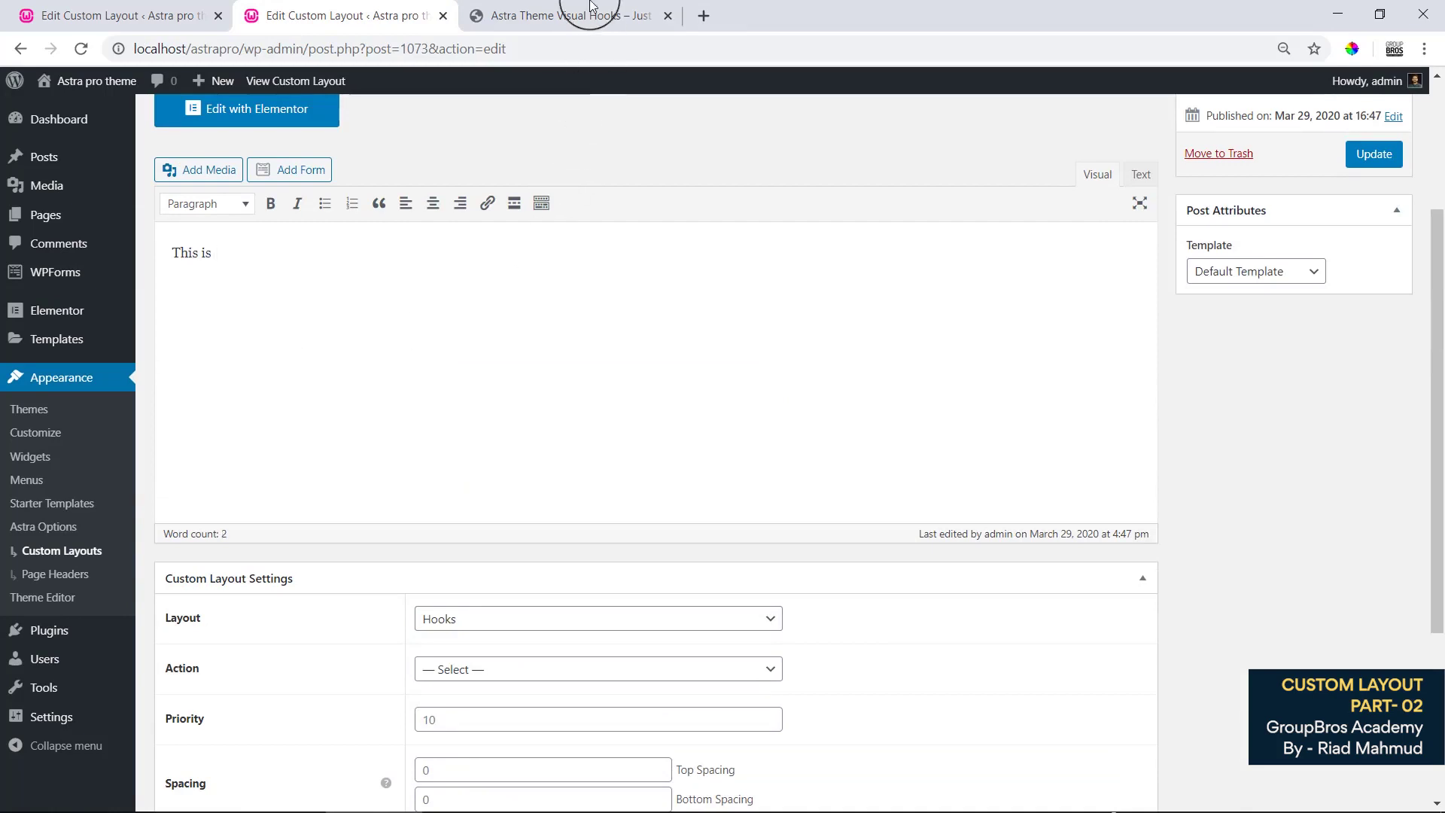
{"action": "left_click", "coordinate": [568, 14]}
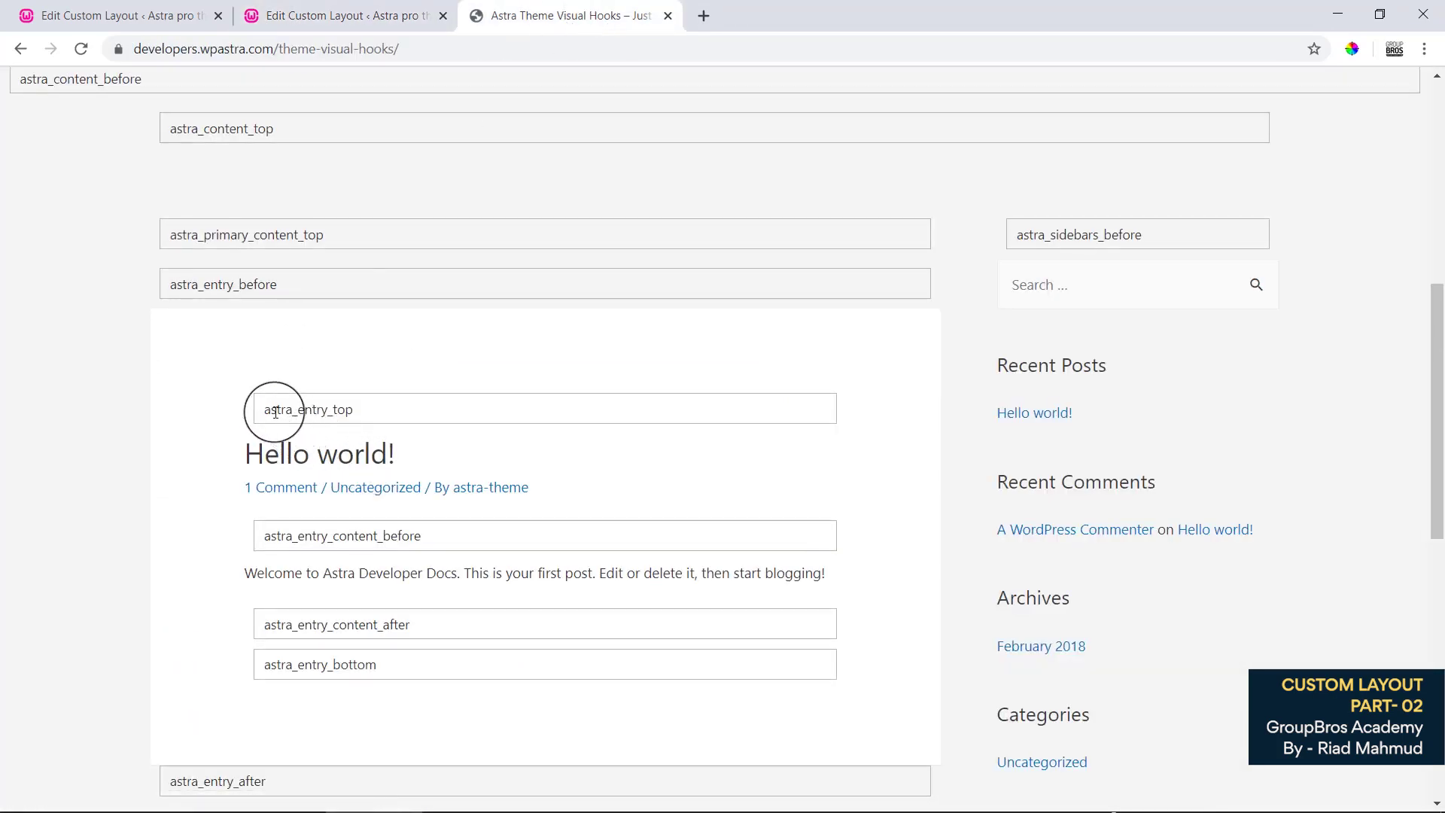
{"action": "left_click", "coordinate": [316, 15]}
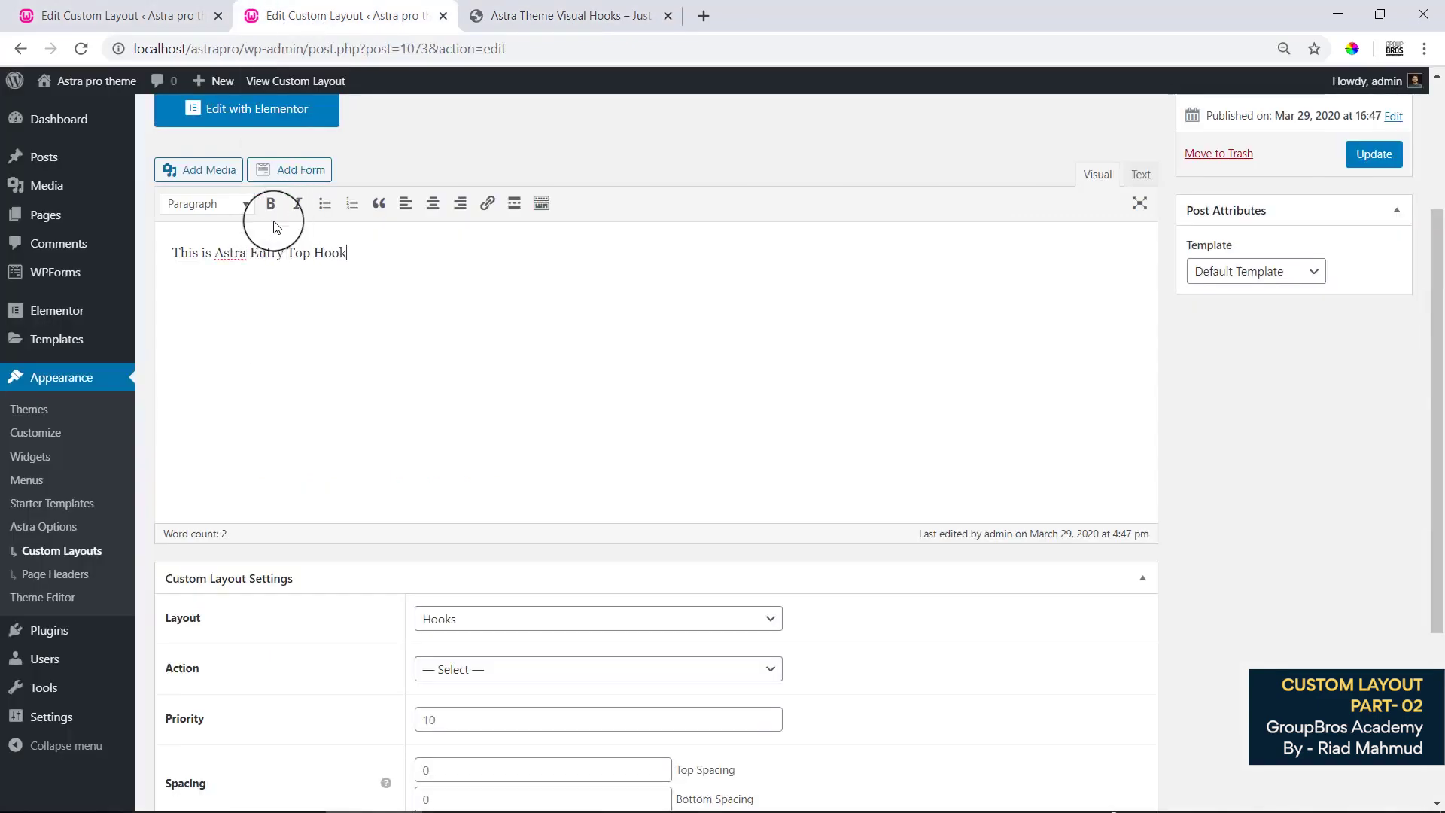
{"action": "left_click", "coordinate": [636, 15]}
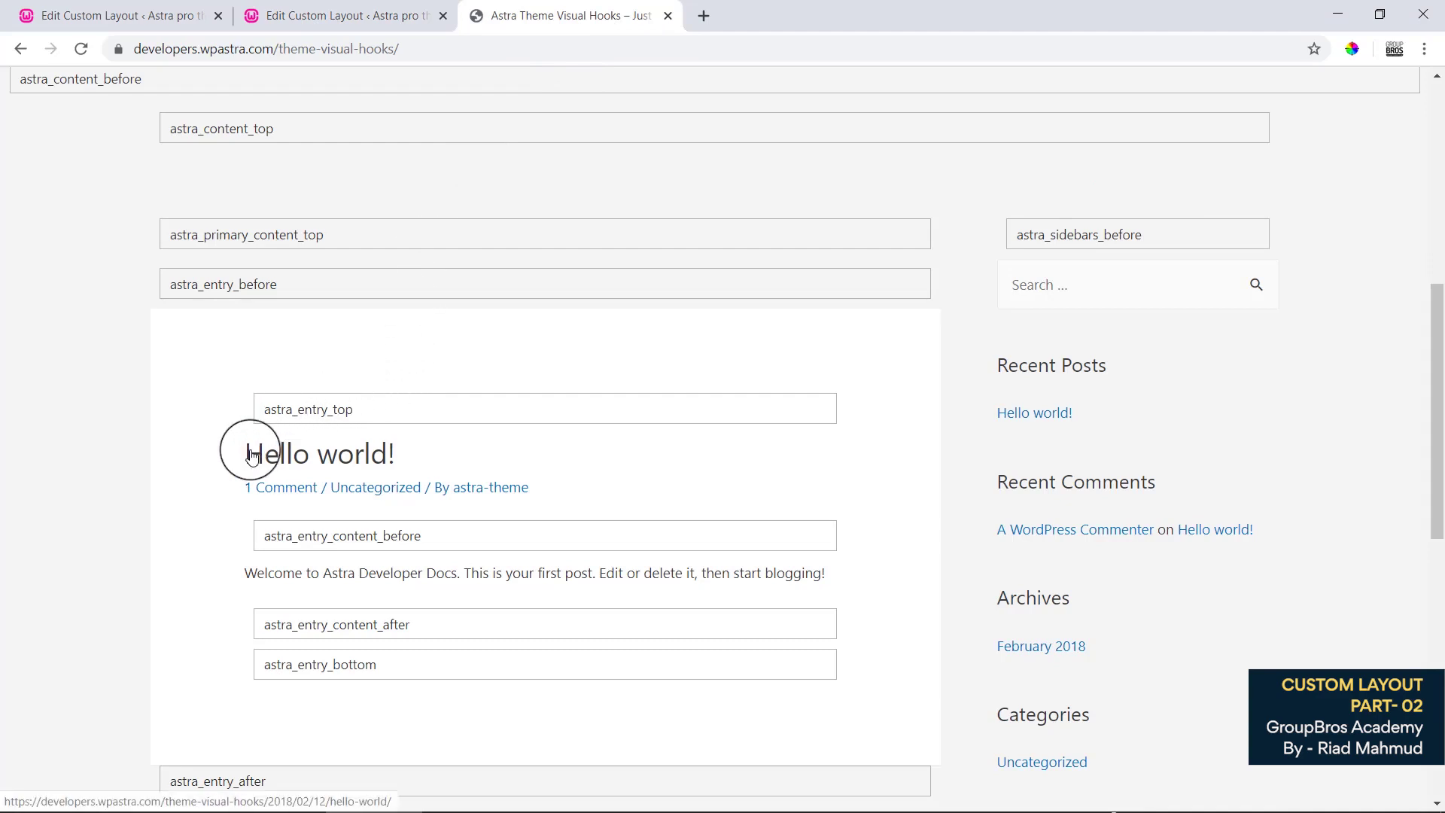
{"action": "left_click_drag", "start_coordinate": [252, 455], "coordinate": [322, 425]}
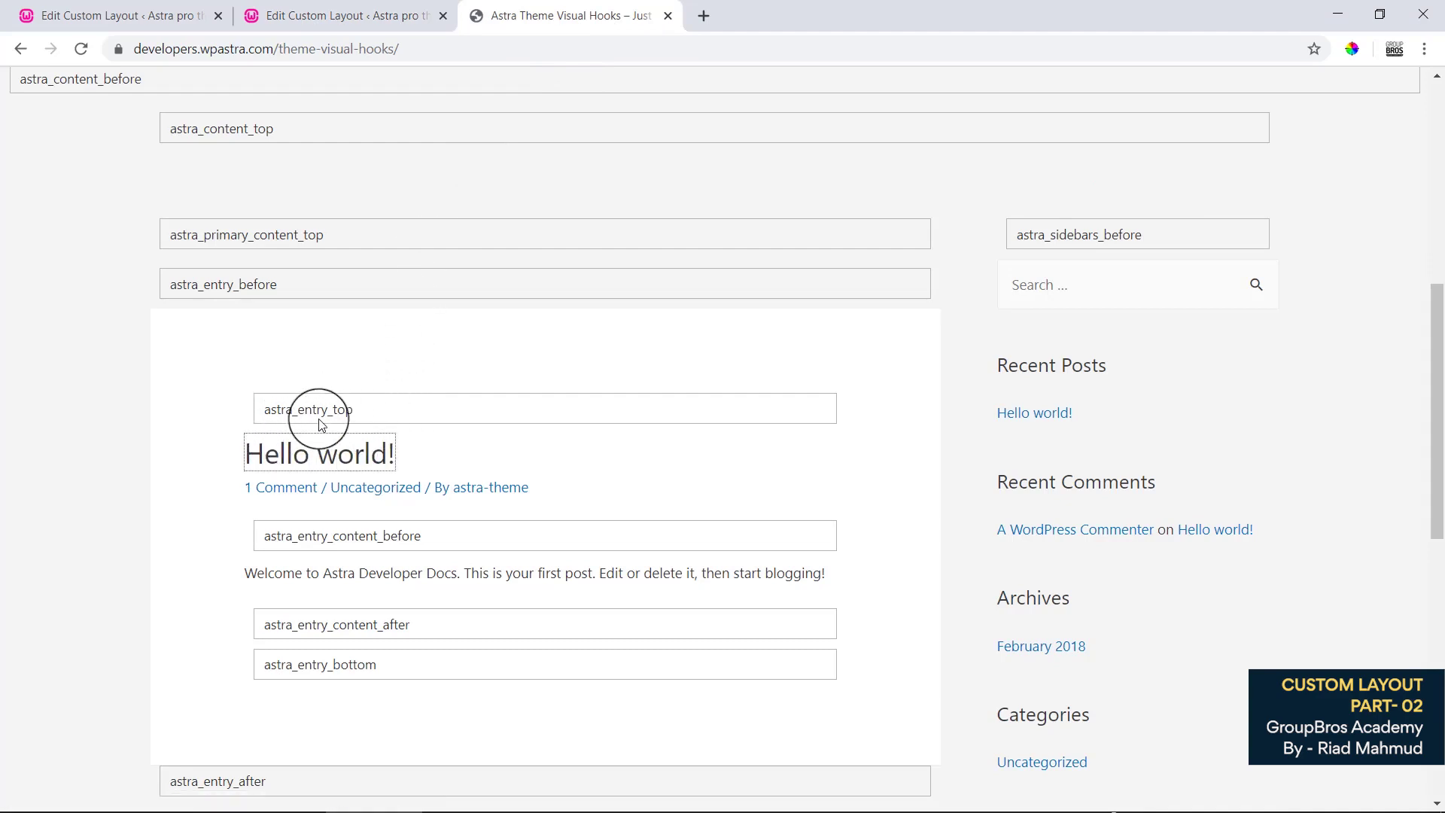
{"action": "left_click", "coordinate": [341, 9]}
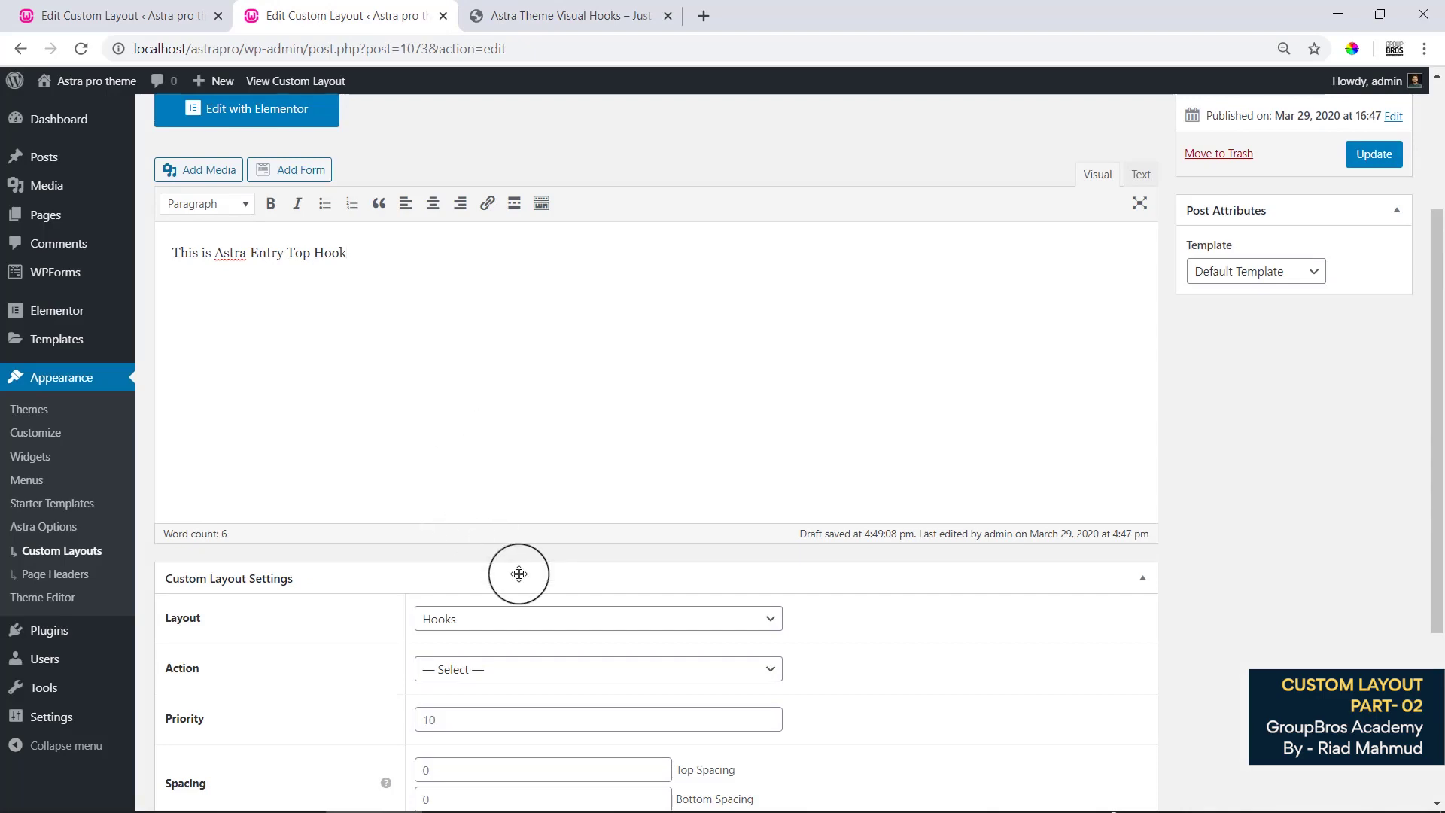
Set the custom layout's action to entry_top, matching the astra_entry_top hook on the Visual Hooks page.
{"action": "scroll", "coordinate": [516, 574], "scroll_direction": "down", "scroll_amount": 4}
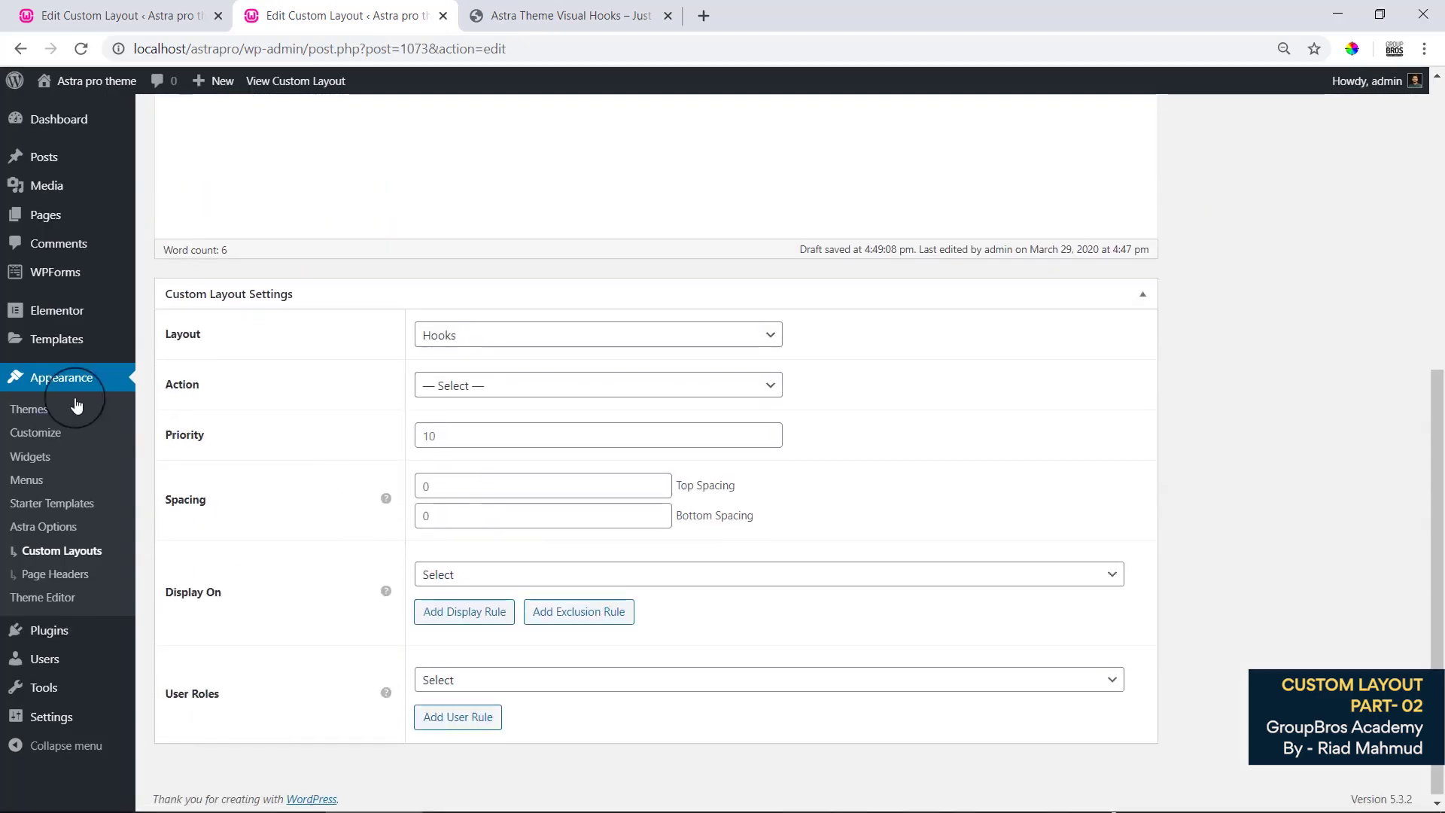
{"action": "left_click", "coordinate": [440, 385]}
{"action": "key", "text": "ctrl+Tab"}
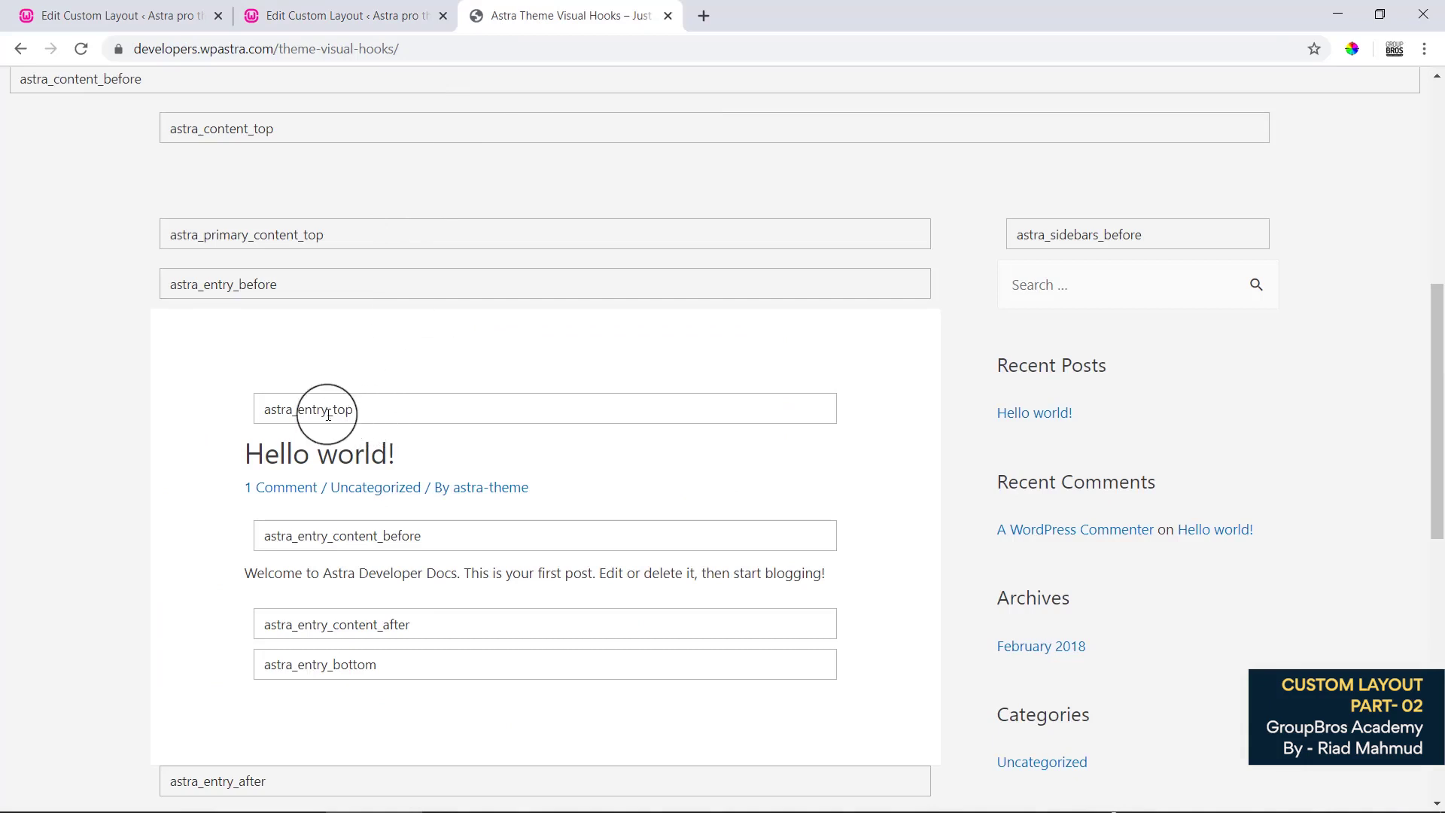
{"action": "double_click", "coordinate": [281, 413]}
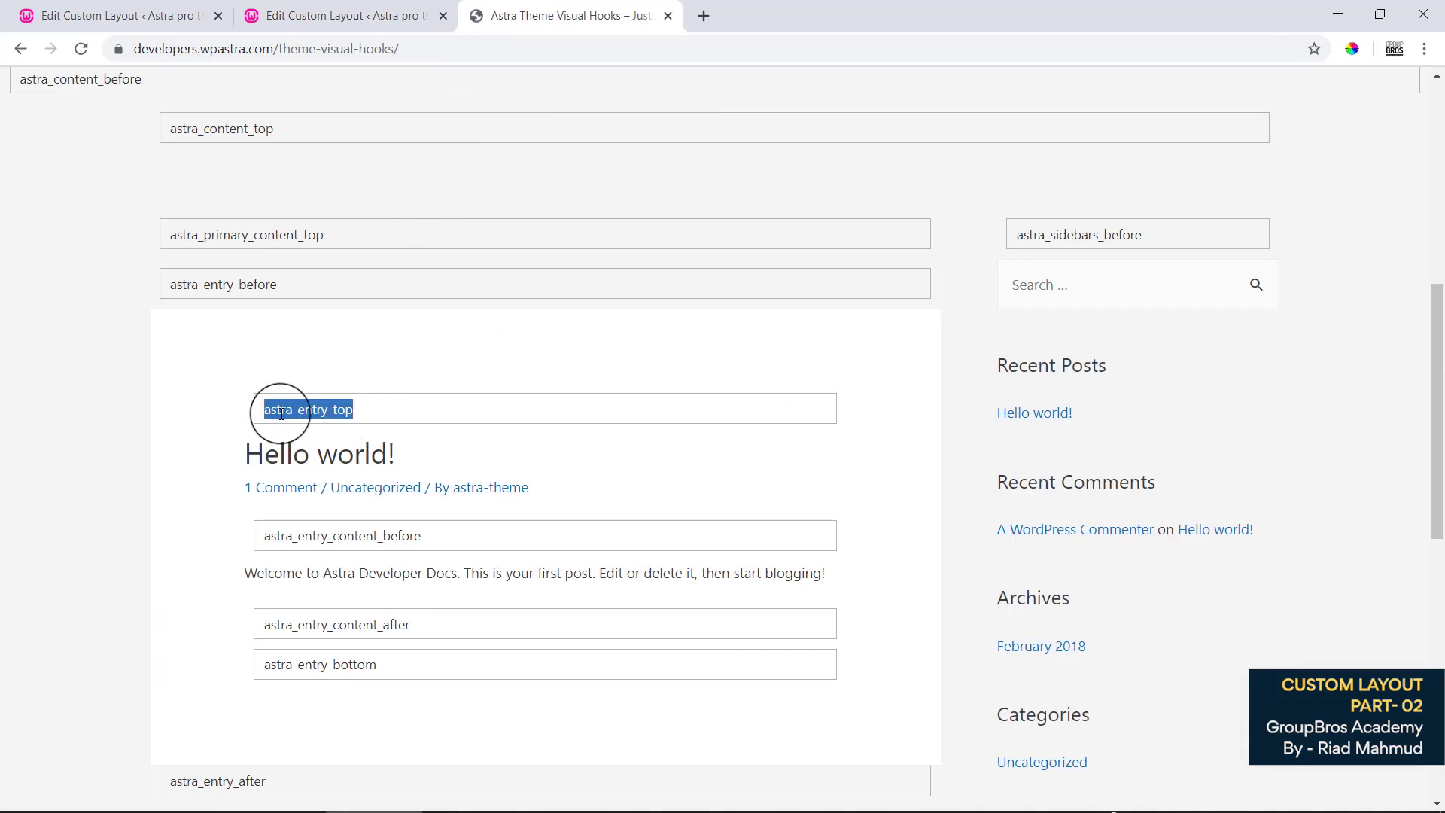
{"action": "left_click", "coordinate": [301, 9]}
{"action": "left_click", "coordinate": [470, 385]}
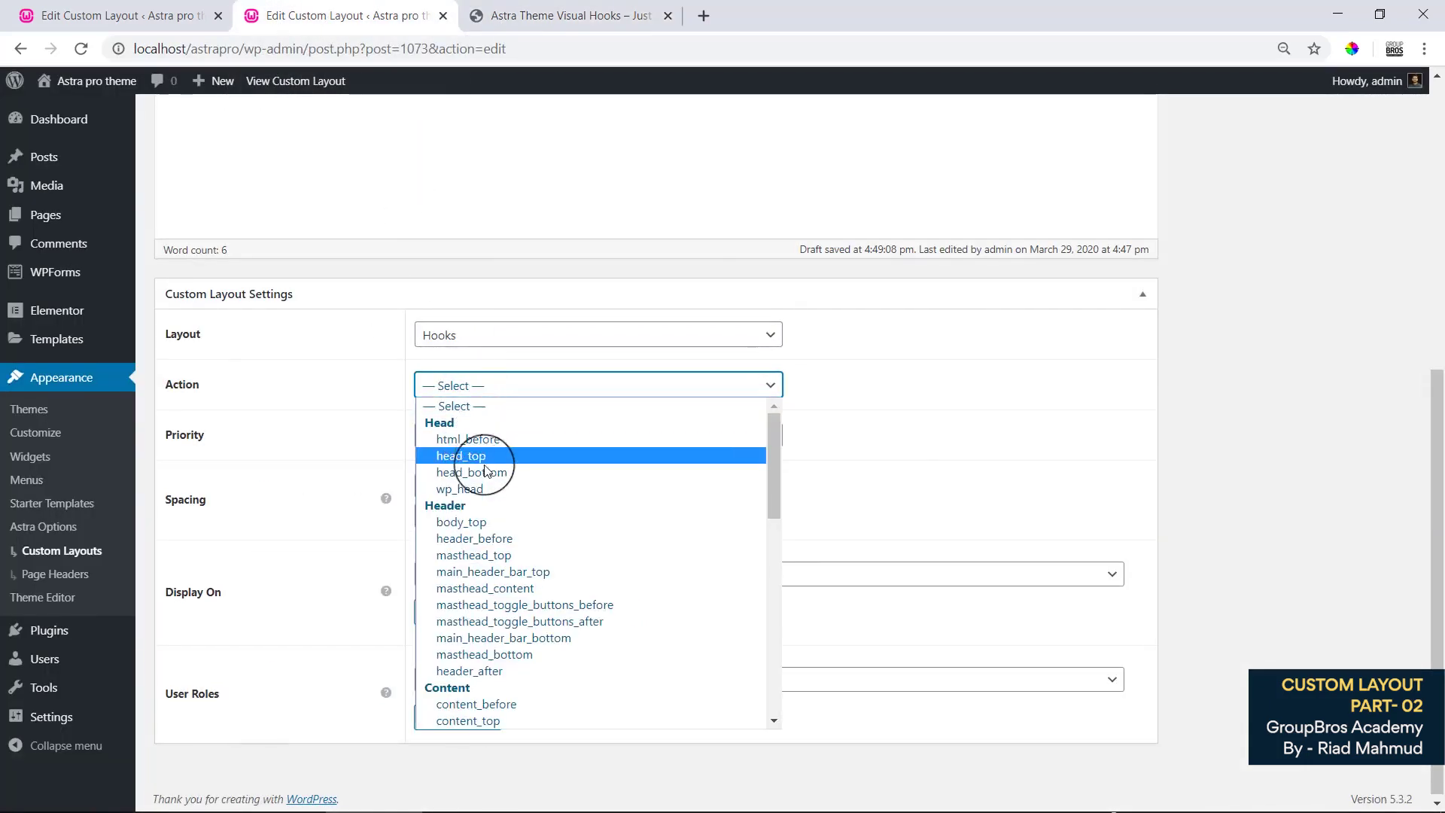
{"action": "left_click_drag", "start_coordinate": [769, 440], "coordinate": [792, 560]}
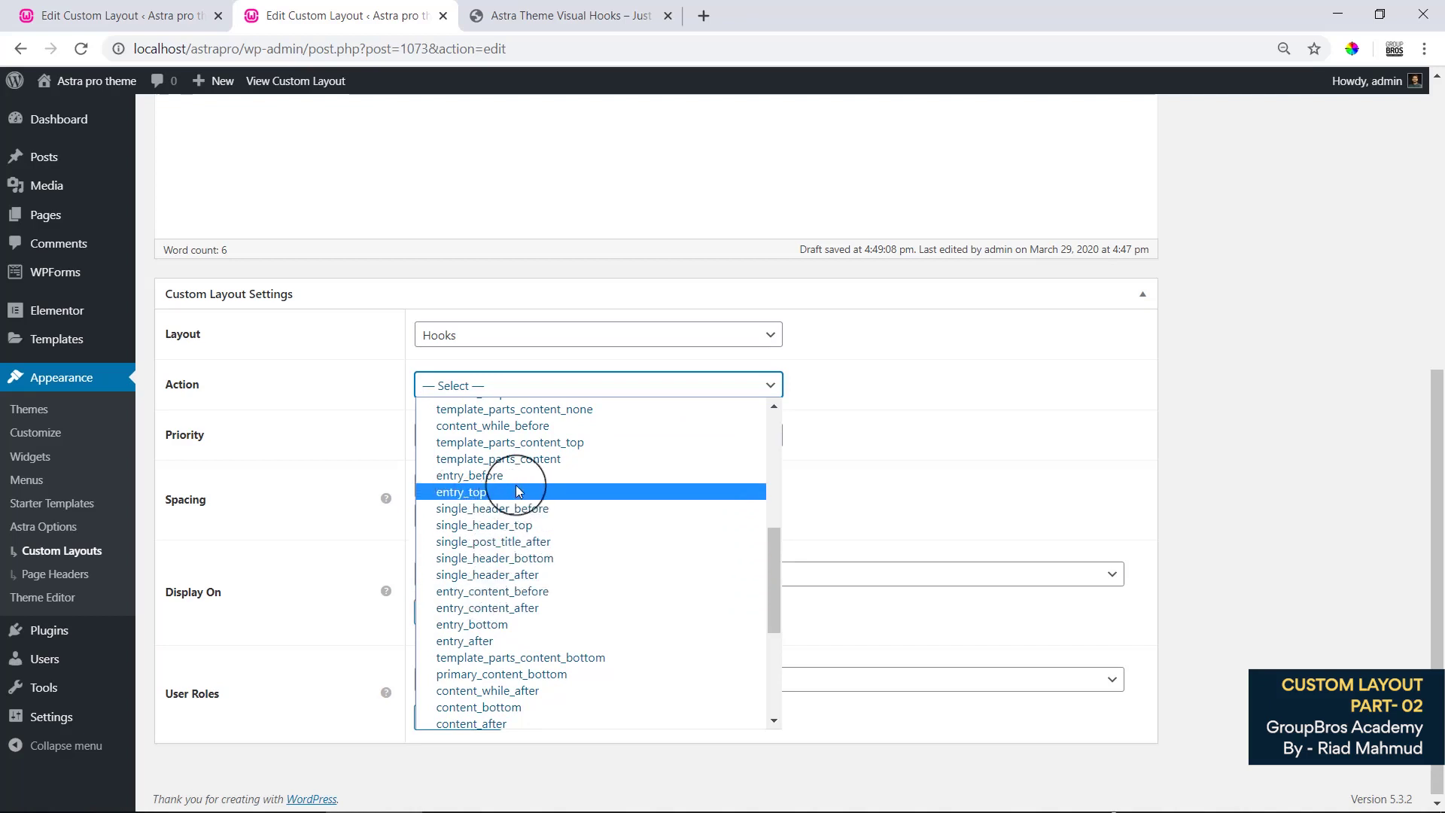
{"action": "left_click", "coordinate": [477, 499]}
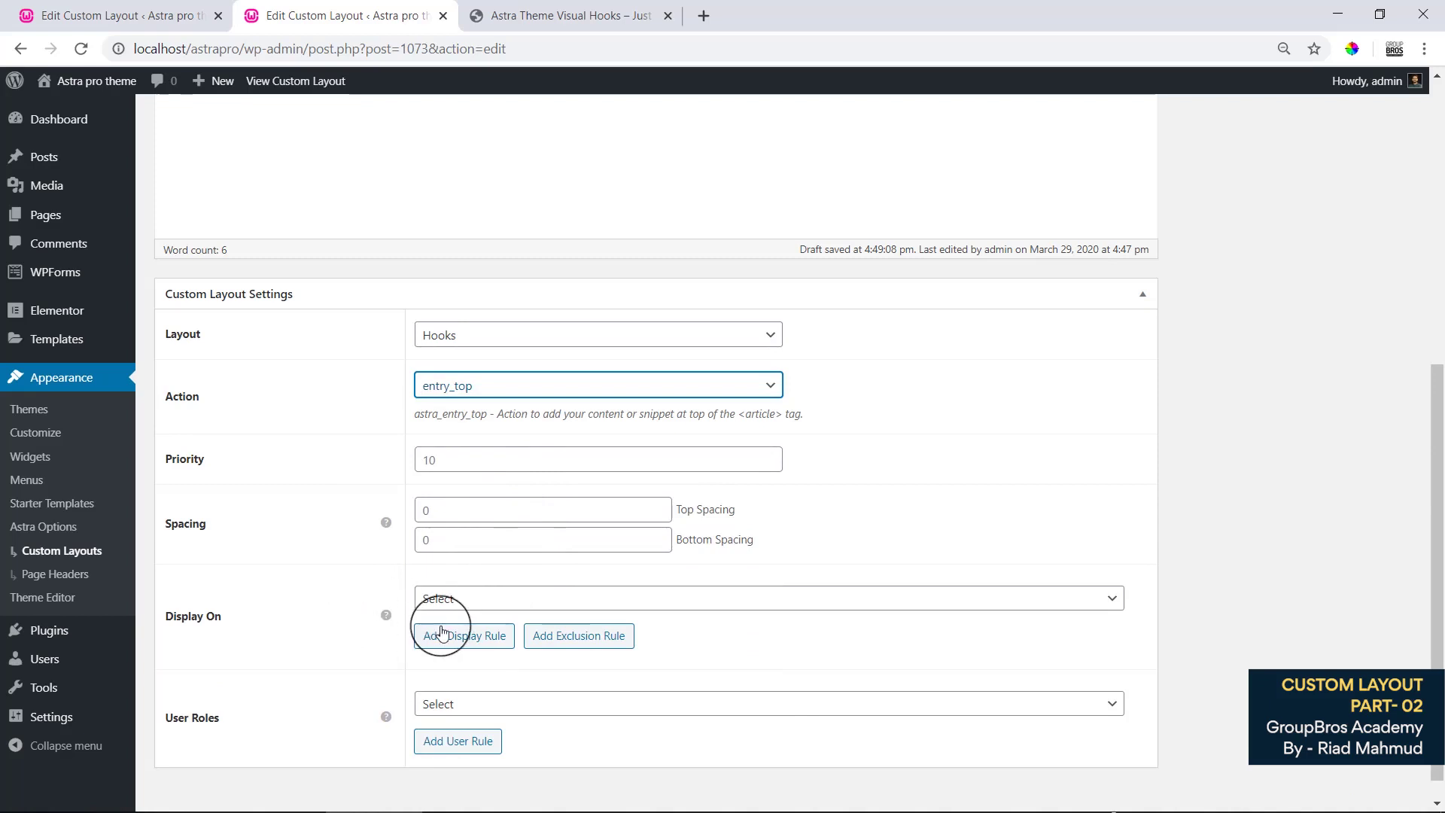
Set the custom layout to display on All Posts and update it.
{"action": "scroll", "coordinate": [451, 602], "scroll_direction": "down", "scroll_amount": 1}
{"action": "left_click", "coordinate": [475, 572]}
{"action": "scroll", "coordinate": [483, 558], "scroll_direction": "down", "scroll_amount": 1}
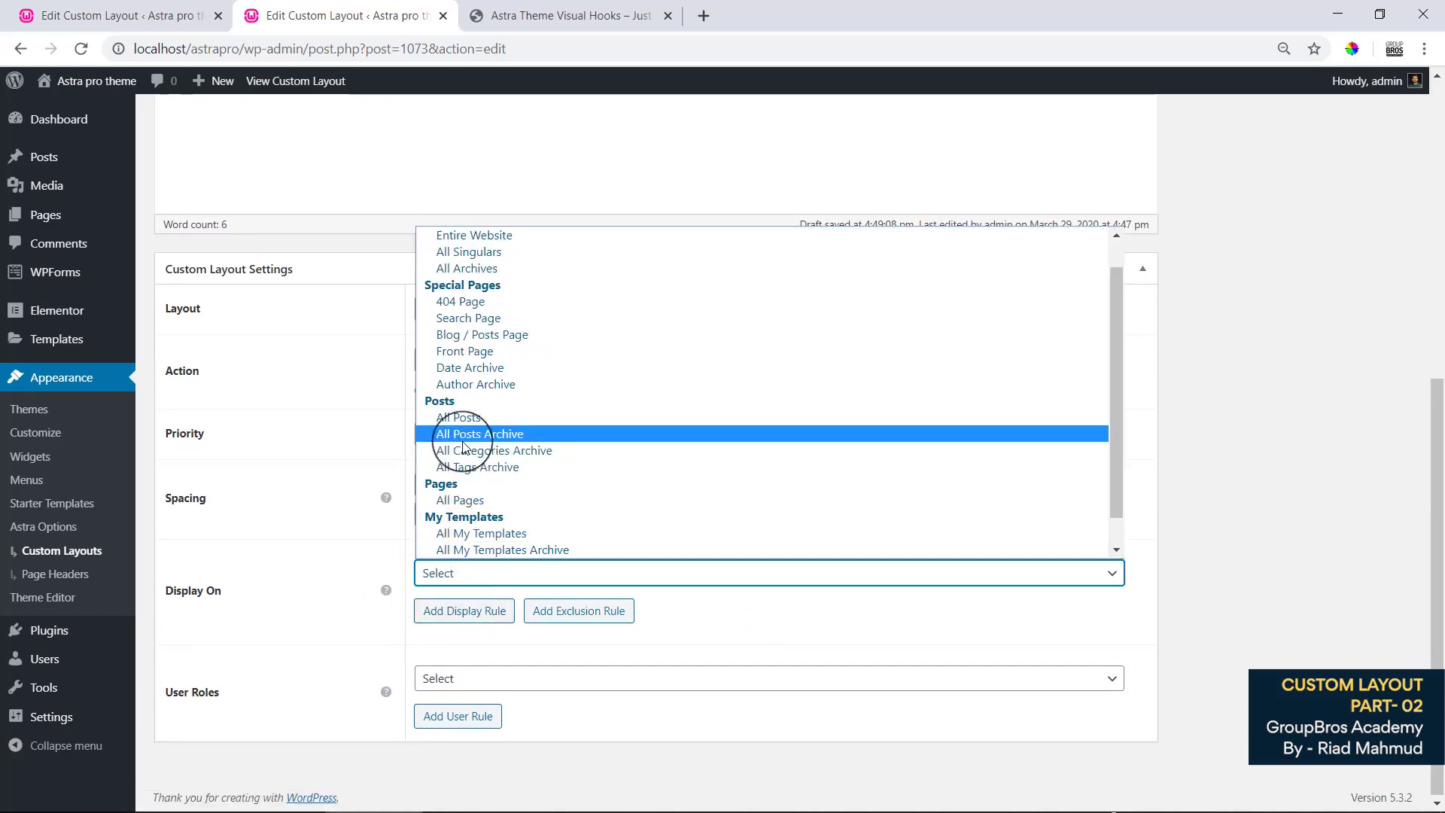
{"action": "left_click", "coordinate": [459, 415]}
{"action": "left_click", "coordinate": [649, 626]}
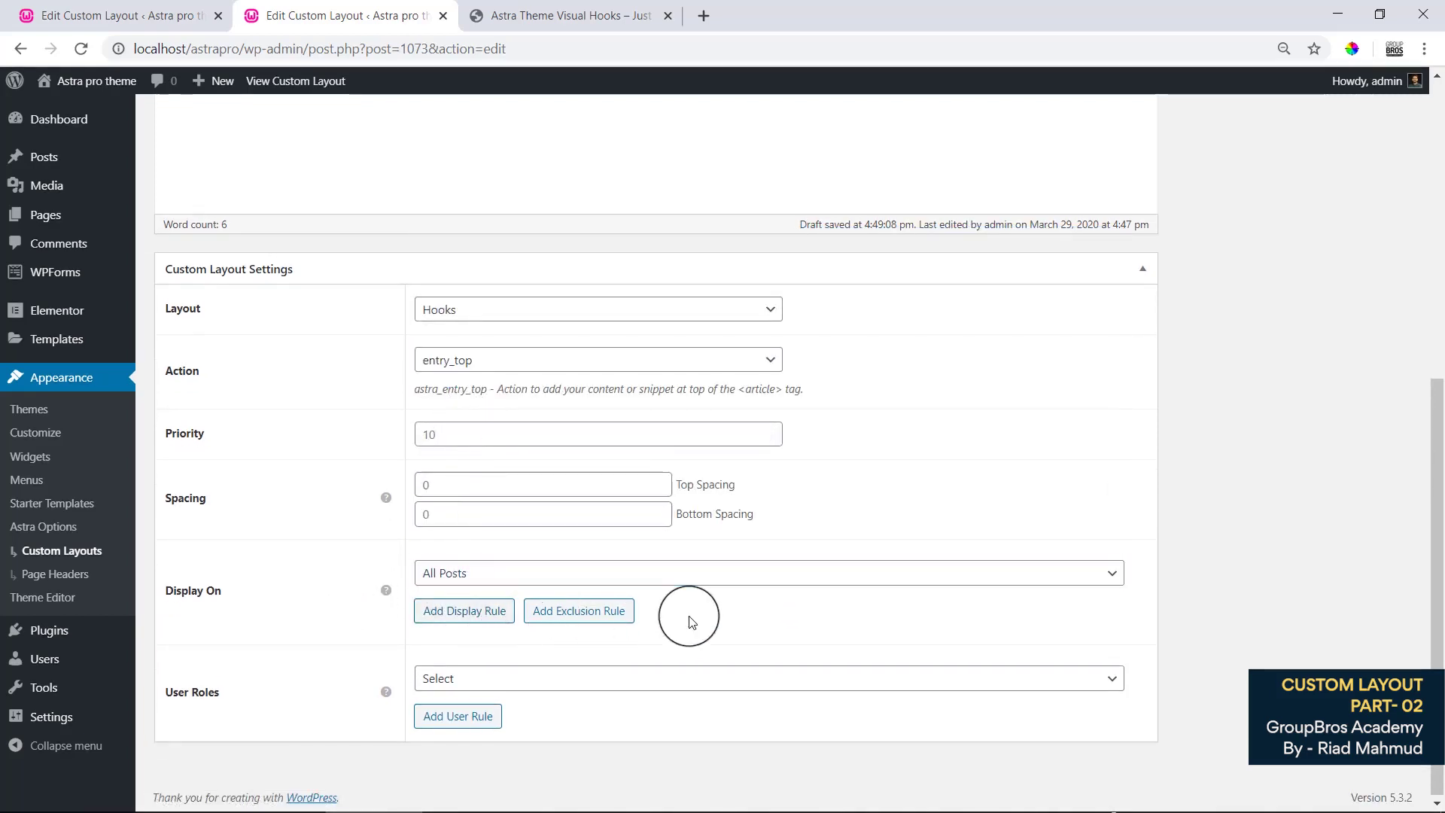
{"action": "scroll", "coordinate": [1393, 477], "scroll_direction": "up", "scroll_amount": 7}
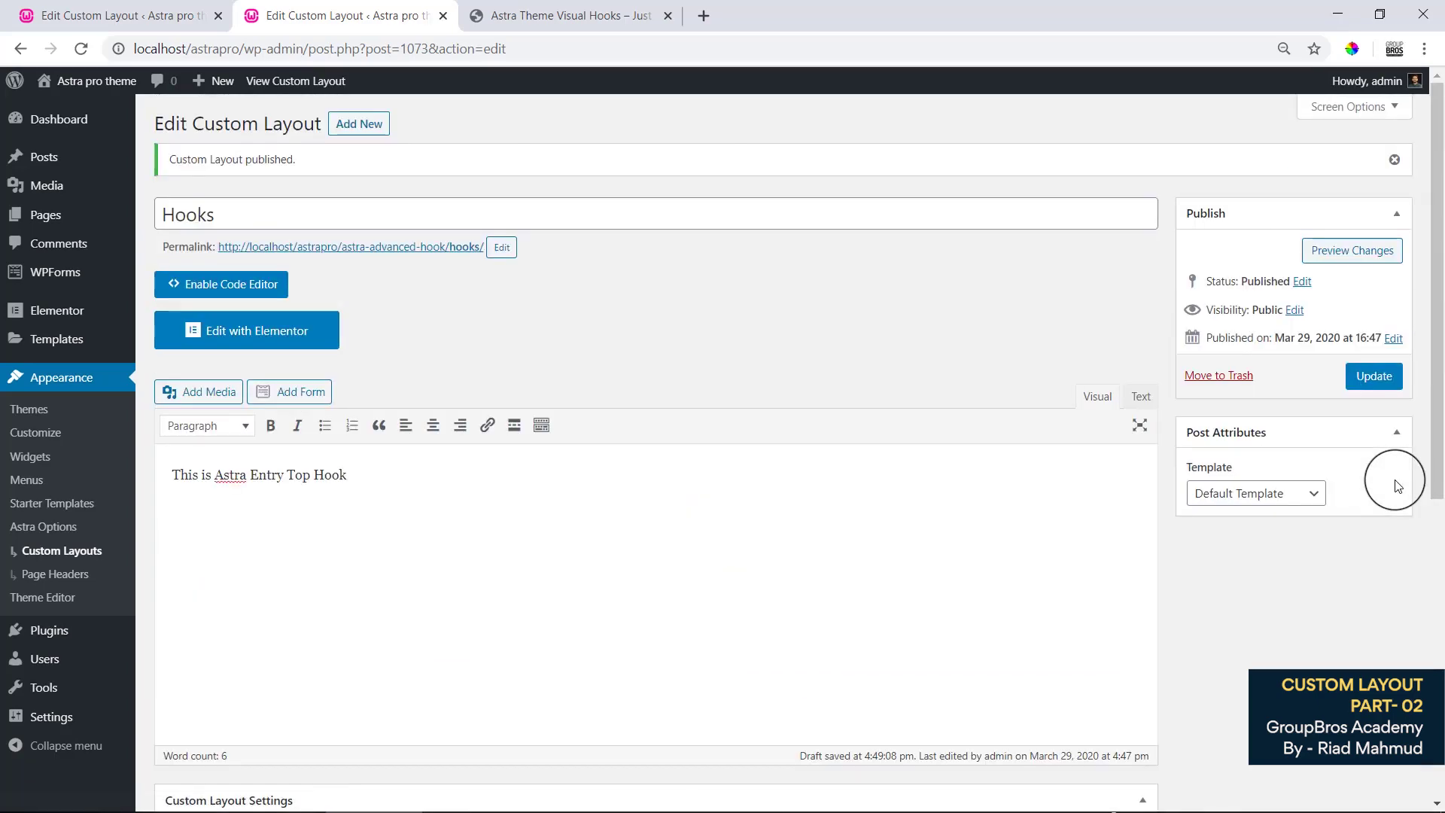
{"action": "left_click", "coordinate": [1380, 385]}
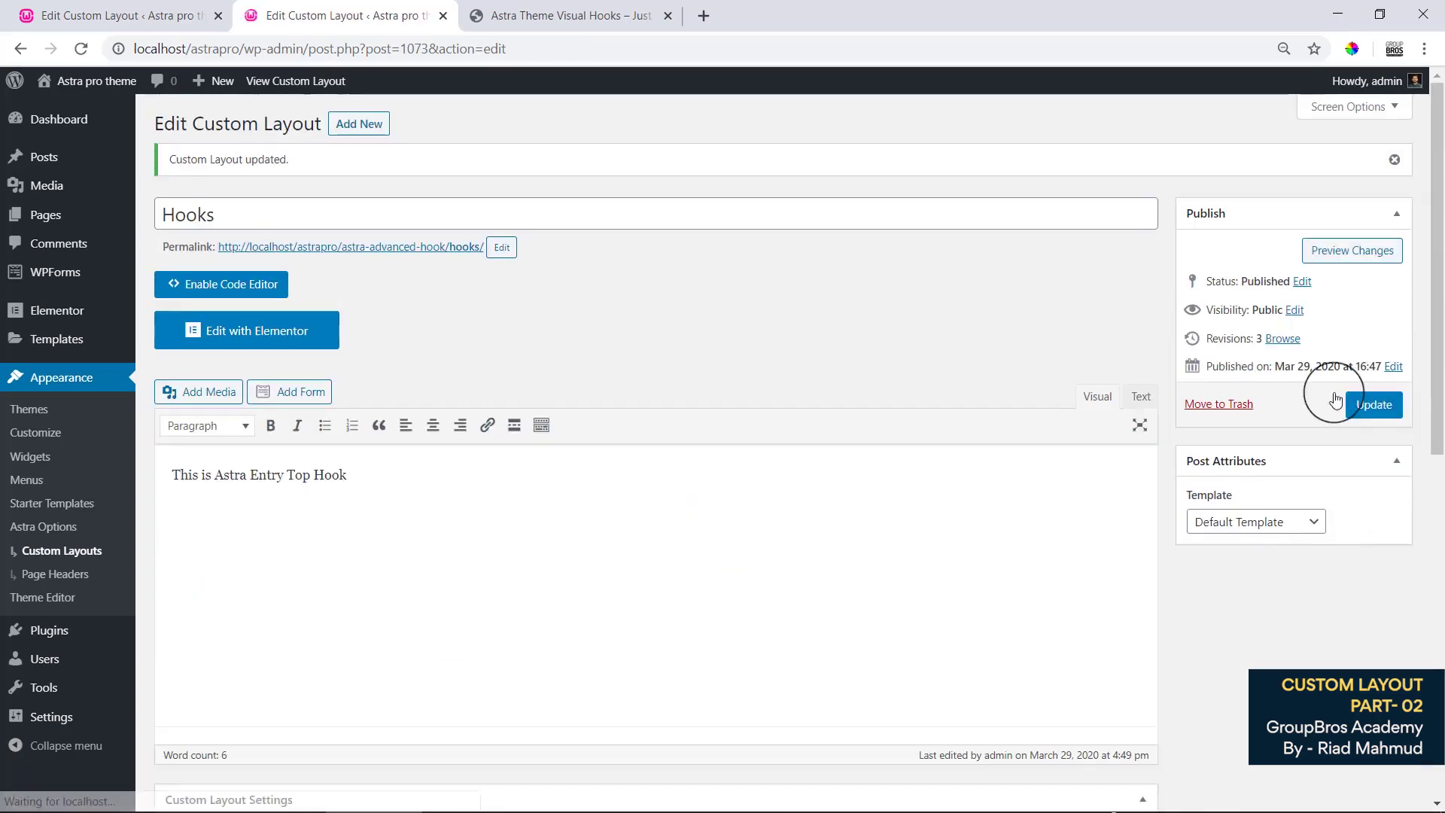
Open the website in a new browser tab, go to the blog and open the post "Benefits of Exercising with Your Dog".
{"action": "left_click", "coordinate": [620, 17]}
{"action": "left_click", "coordinate": [339, 16]}
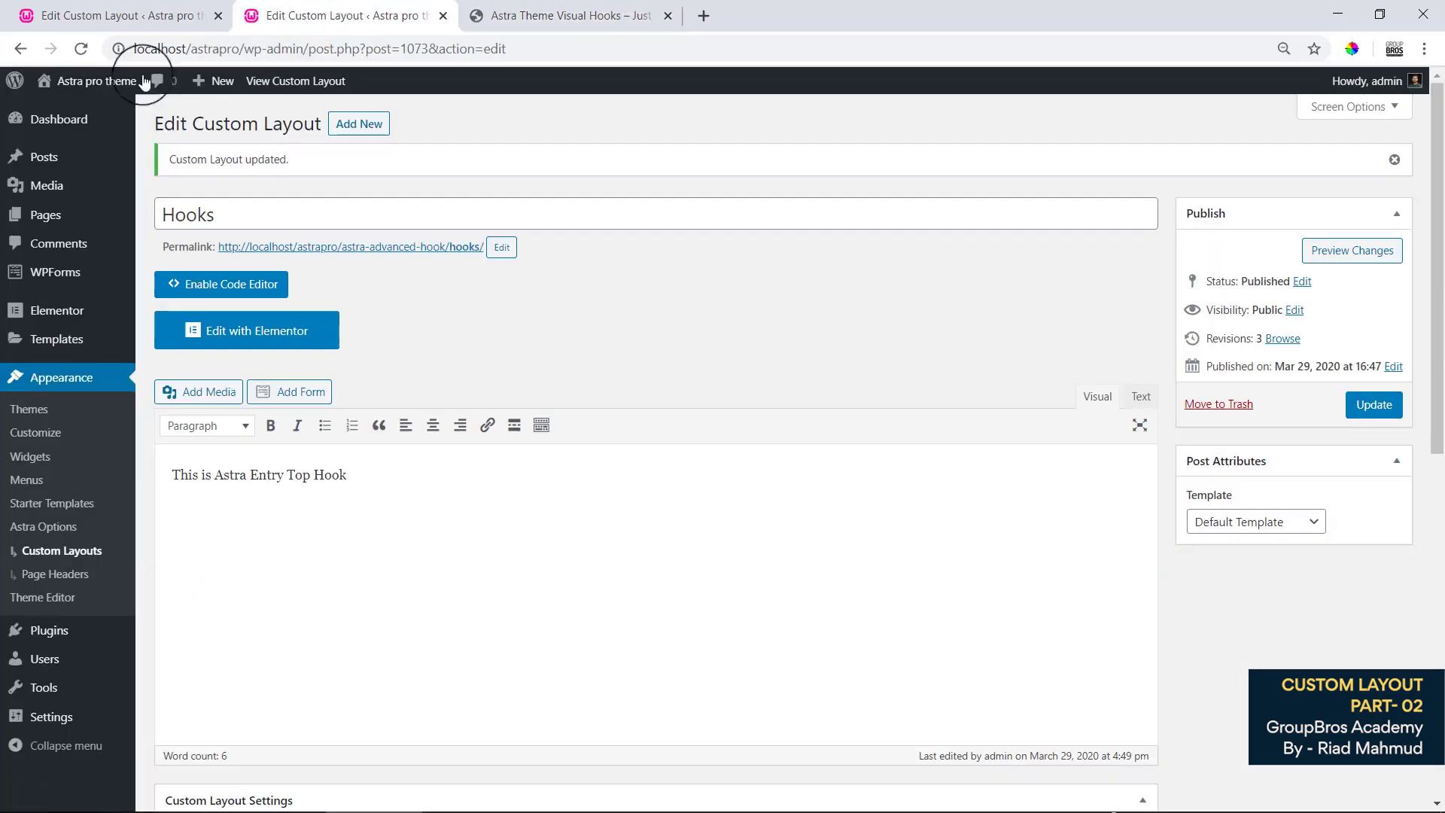
{"action": "mouse_move", "coordinate": [48, 80]}
{"action": "middle_click", "coordinate": [68, 113]}
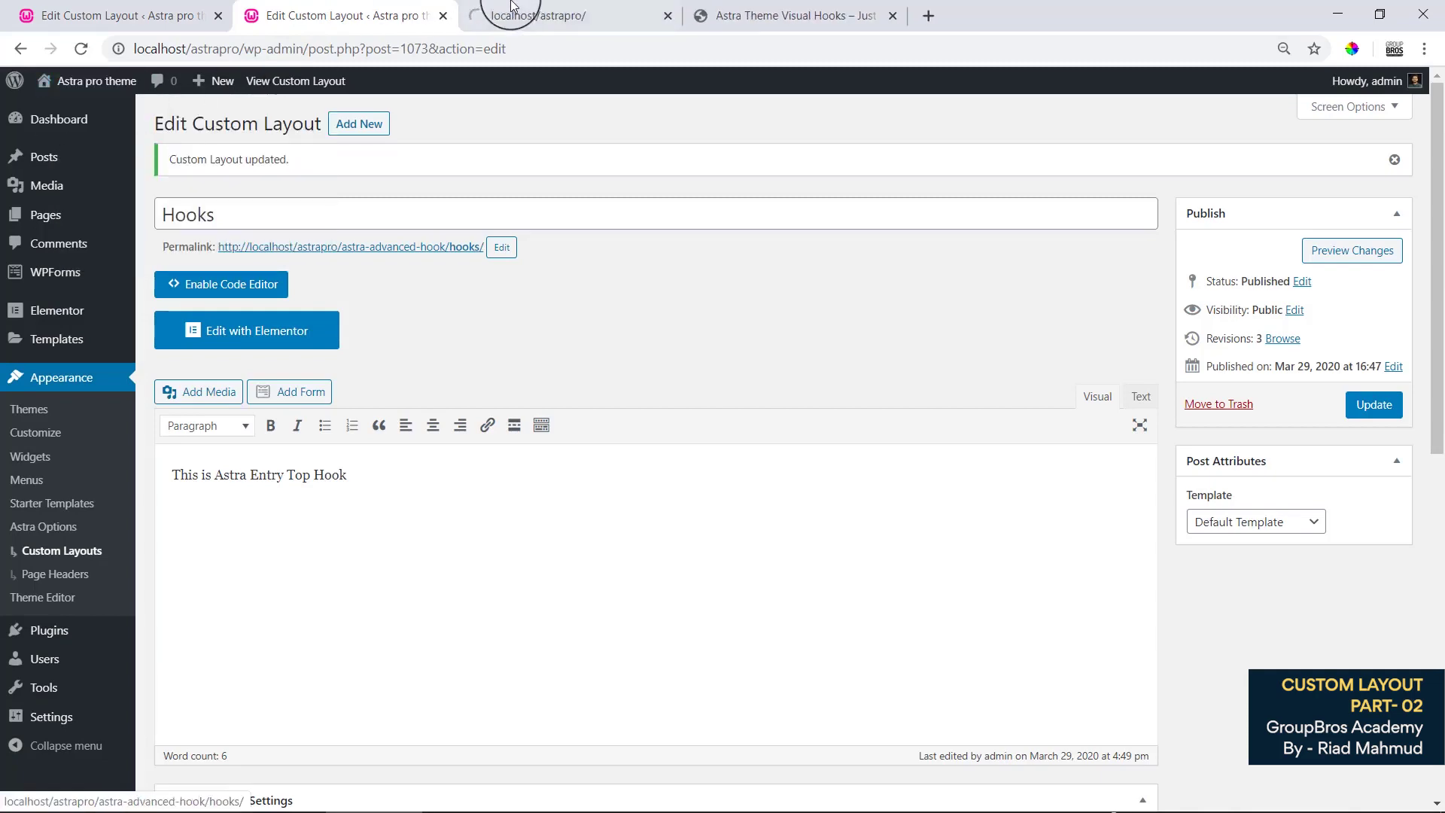
{"action": "left_click", "coordinate": [484, 16]}
{"action": "left_click", "coordinate": [1084, 134]}
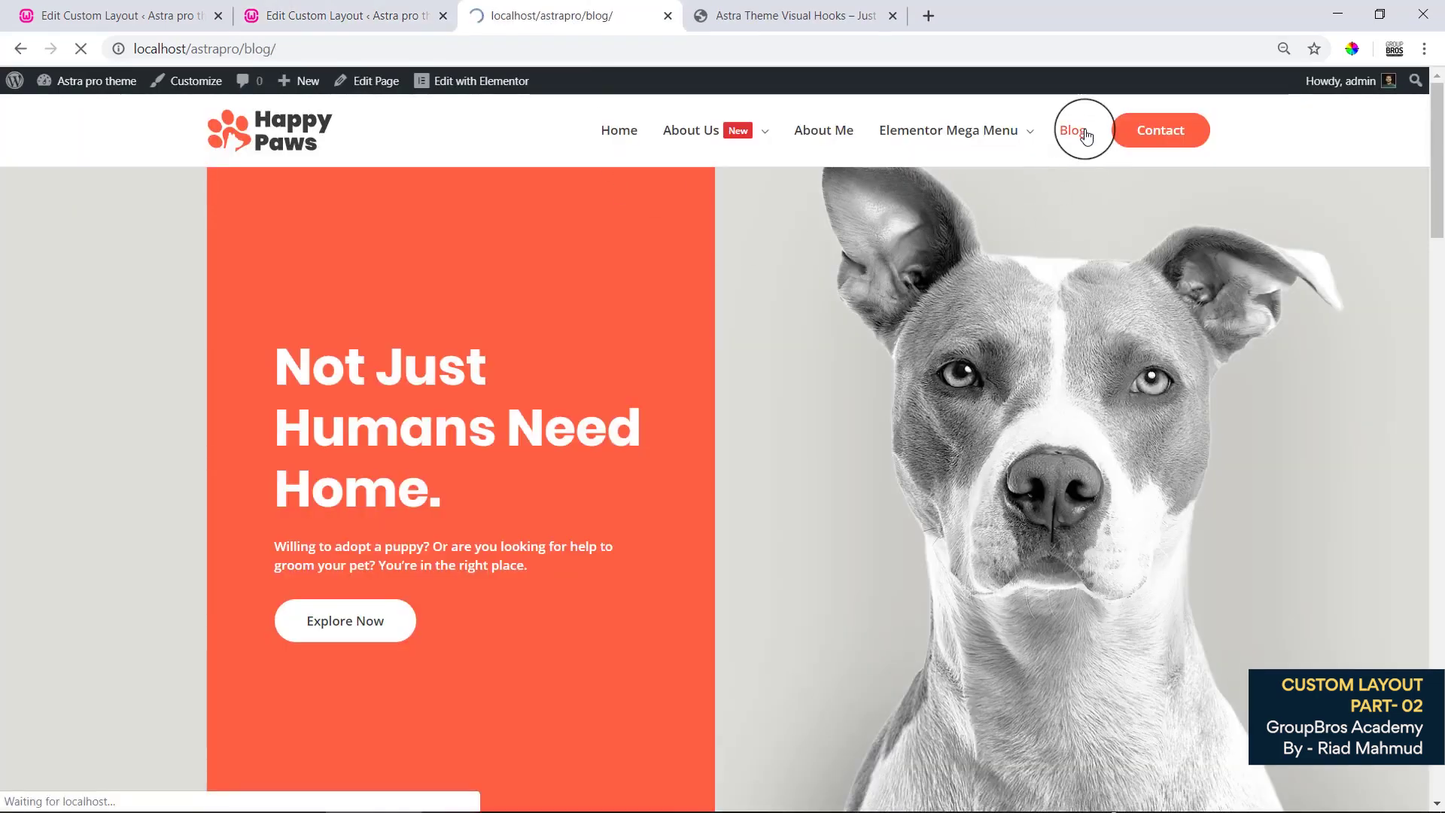
{"action": "scroll", "coordinate": [558, 412], "scroll_direction": "down", "scroll_amount": 7}
{"action": "scroll", "coordinate": [380, 577], "scroll_direction": "down", "scroll_amount": 7}
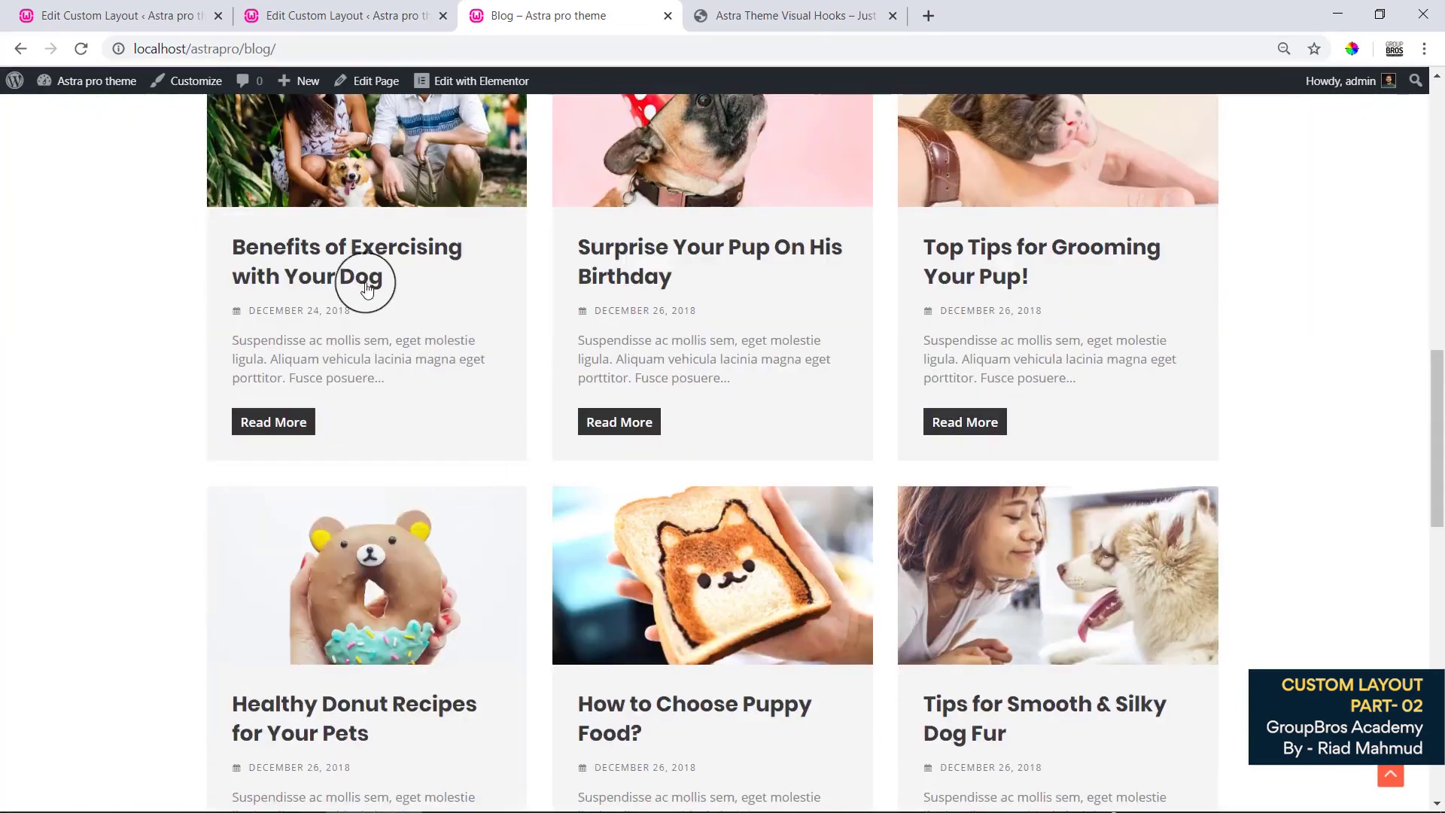
{"action": "left_click", "coordinate": [364, 280]}
{"action": "scroll", "coordinate": [583, 377], "scroll_direction": "down", "scroll_amount": 3}
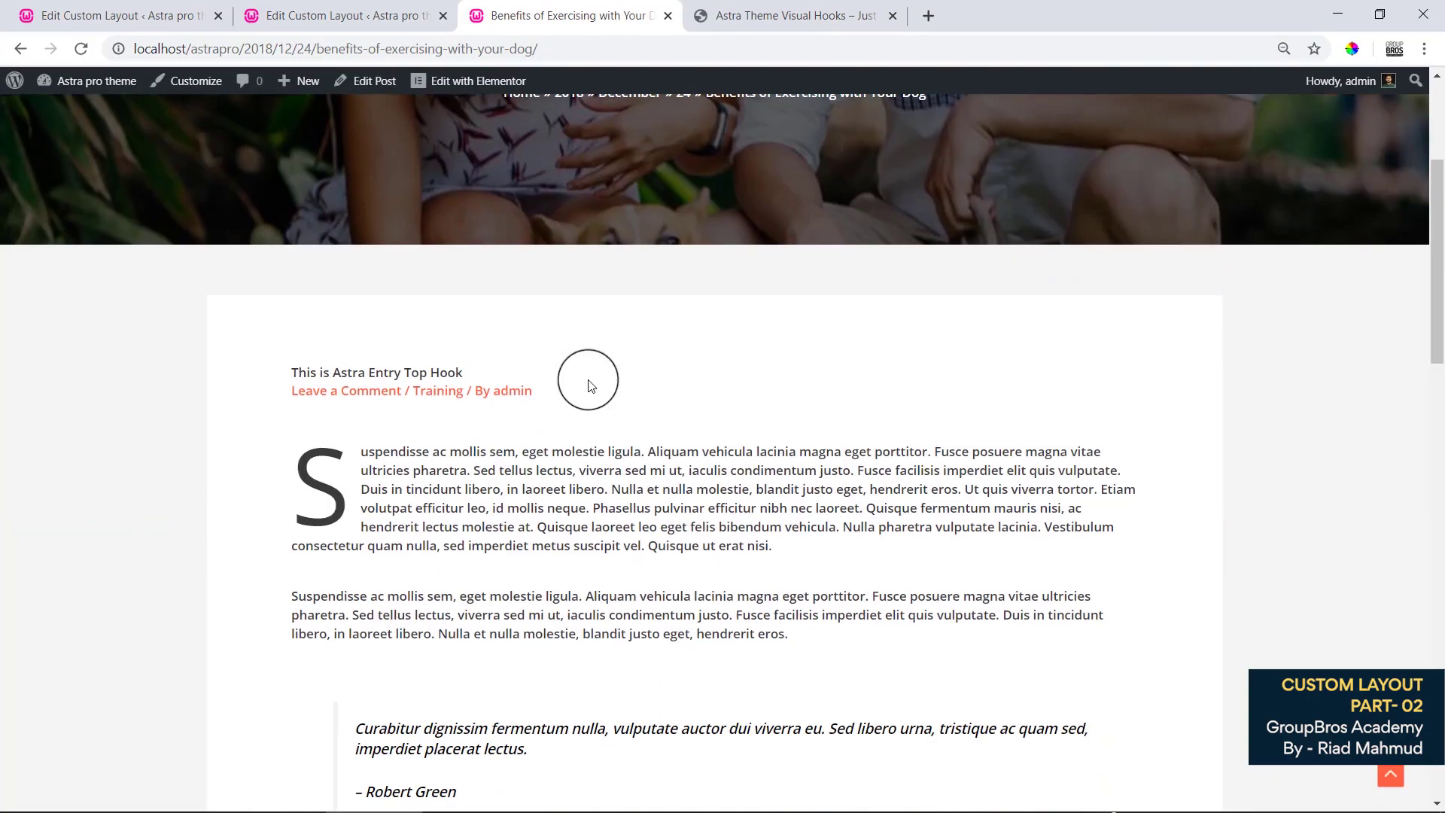
Examine the hook text's placement above the post's comment, category and author line.
{"action": "left_click_drag", "start_coordinate": [299, 371], "coordinate": [500, 371]}
{"action": "left_click", "coordinate": [316, 372]}
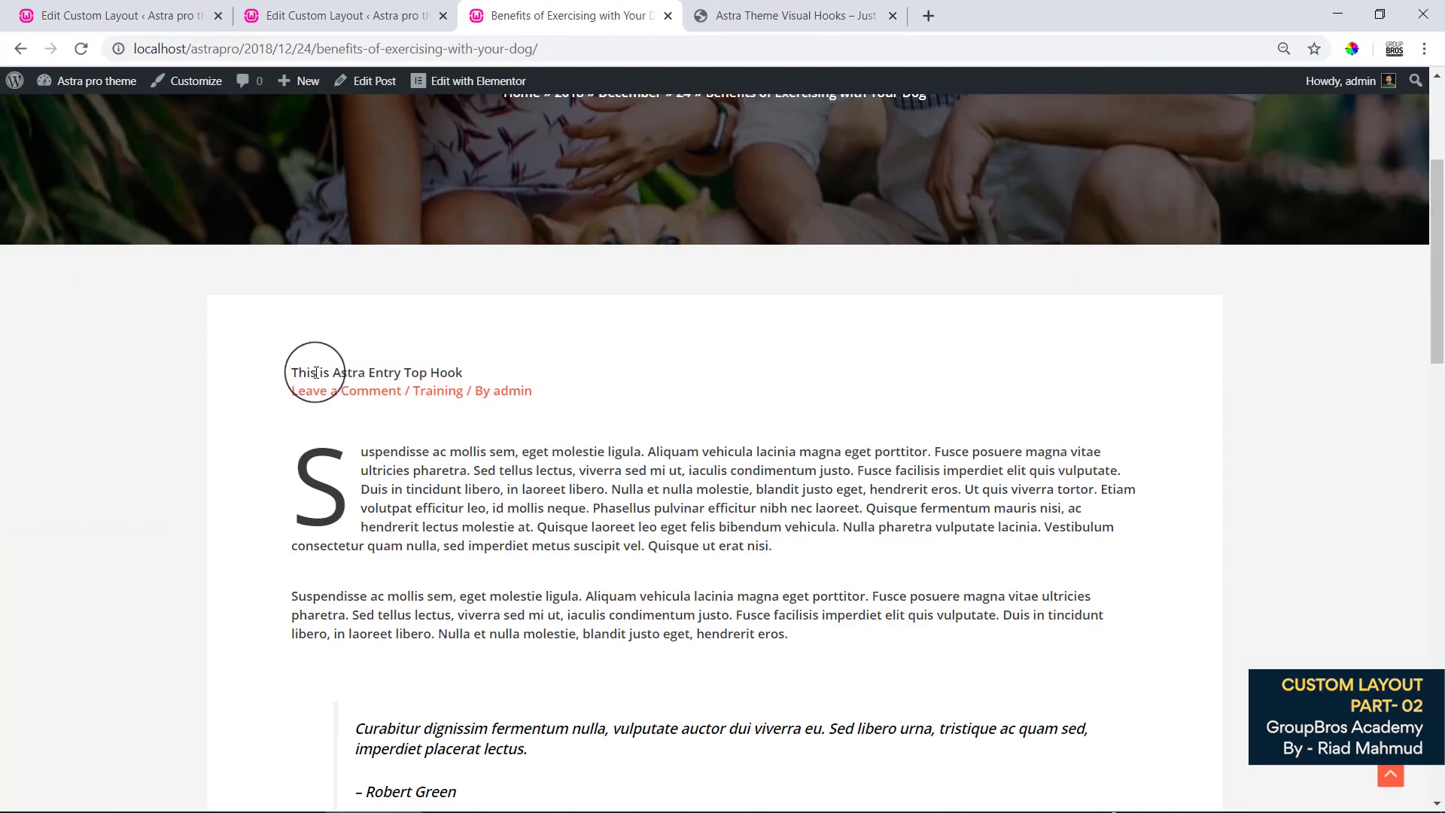
{"action": "left_click_drag", "start_coordinate": [293, 372], "coordinate": [466, 372]}
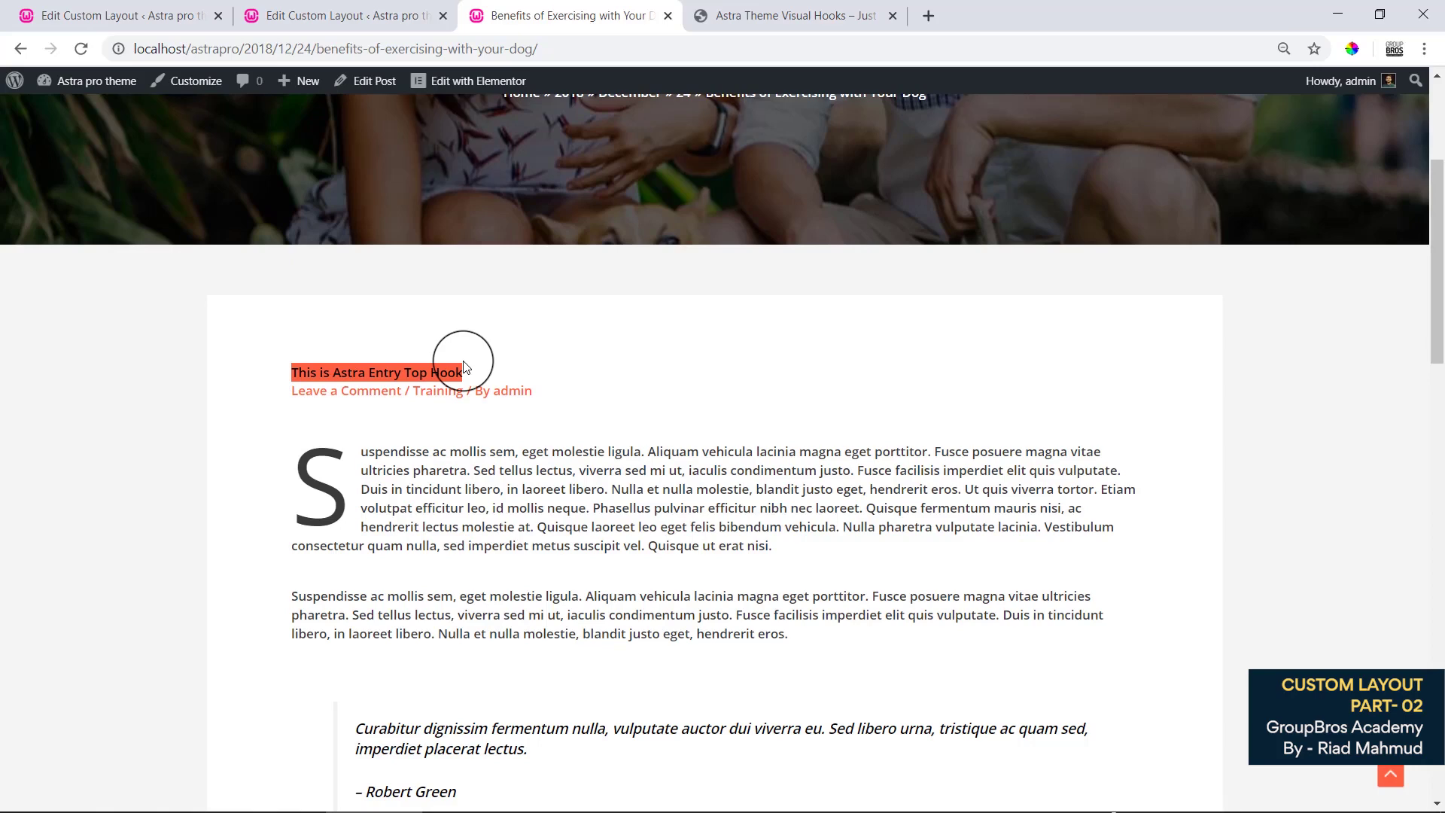
{"action": "left_click", "coordinate": [465, 367]}
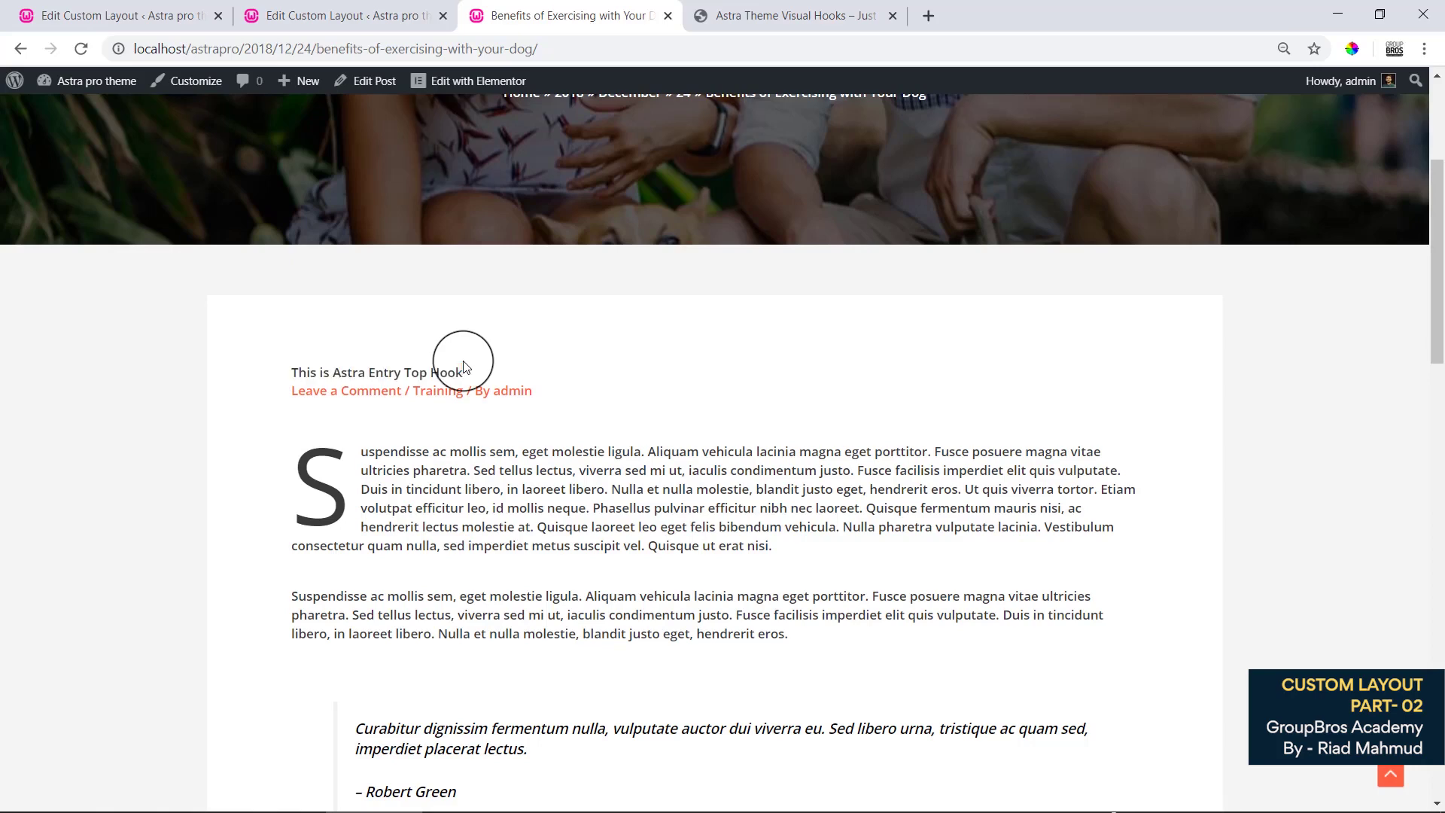
Delete the text from the Hooks custom layout, update it and open the layout for editing with Elementor.
{"action": "left_click", "coordinate": [328, 11]}
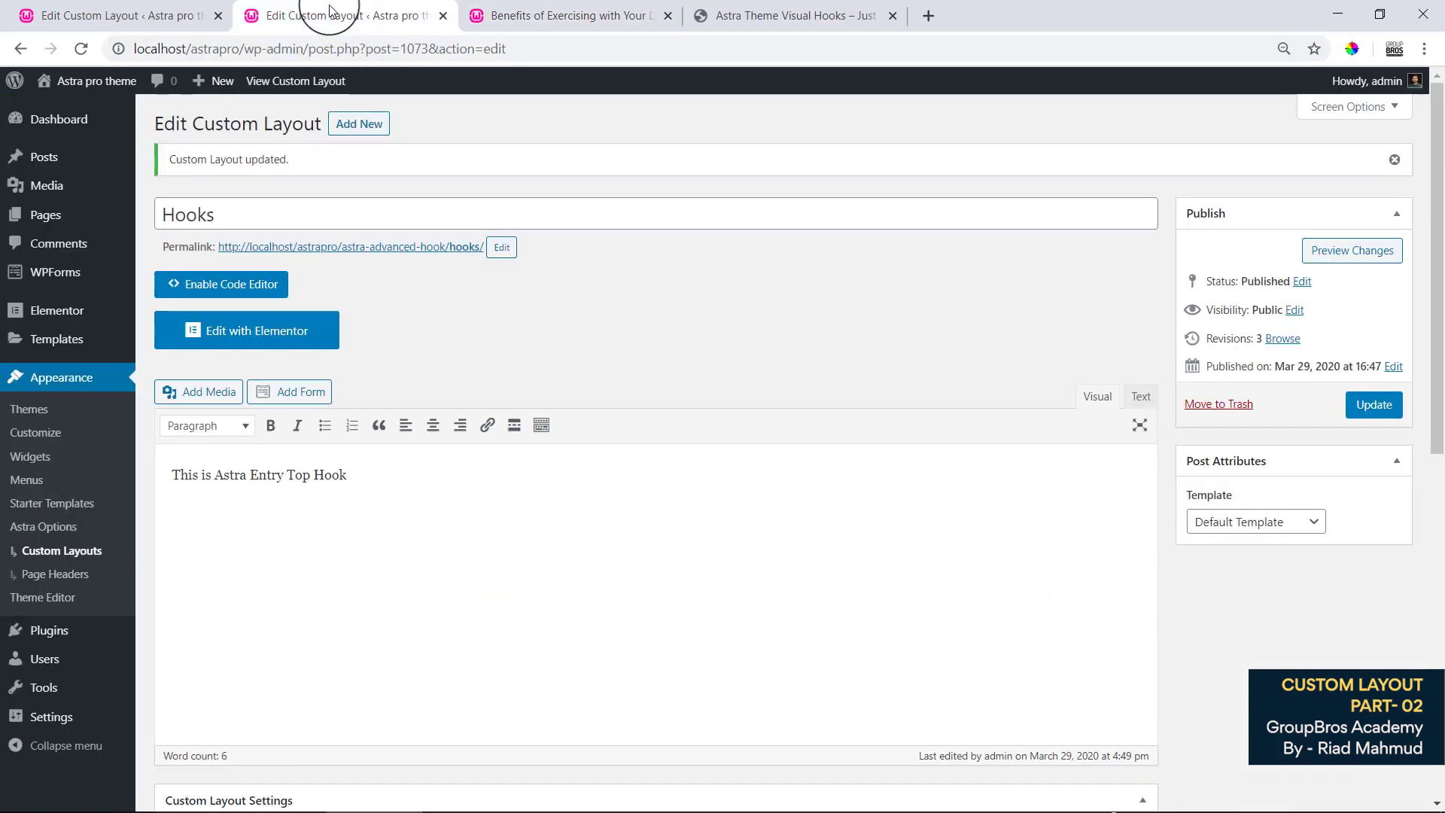
{"action": "triple_click", "coordinate": [251, 494]}
{"action": "key", "text": "BackSpace"}
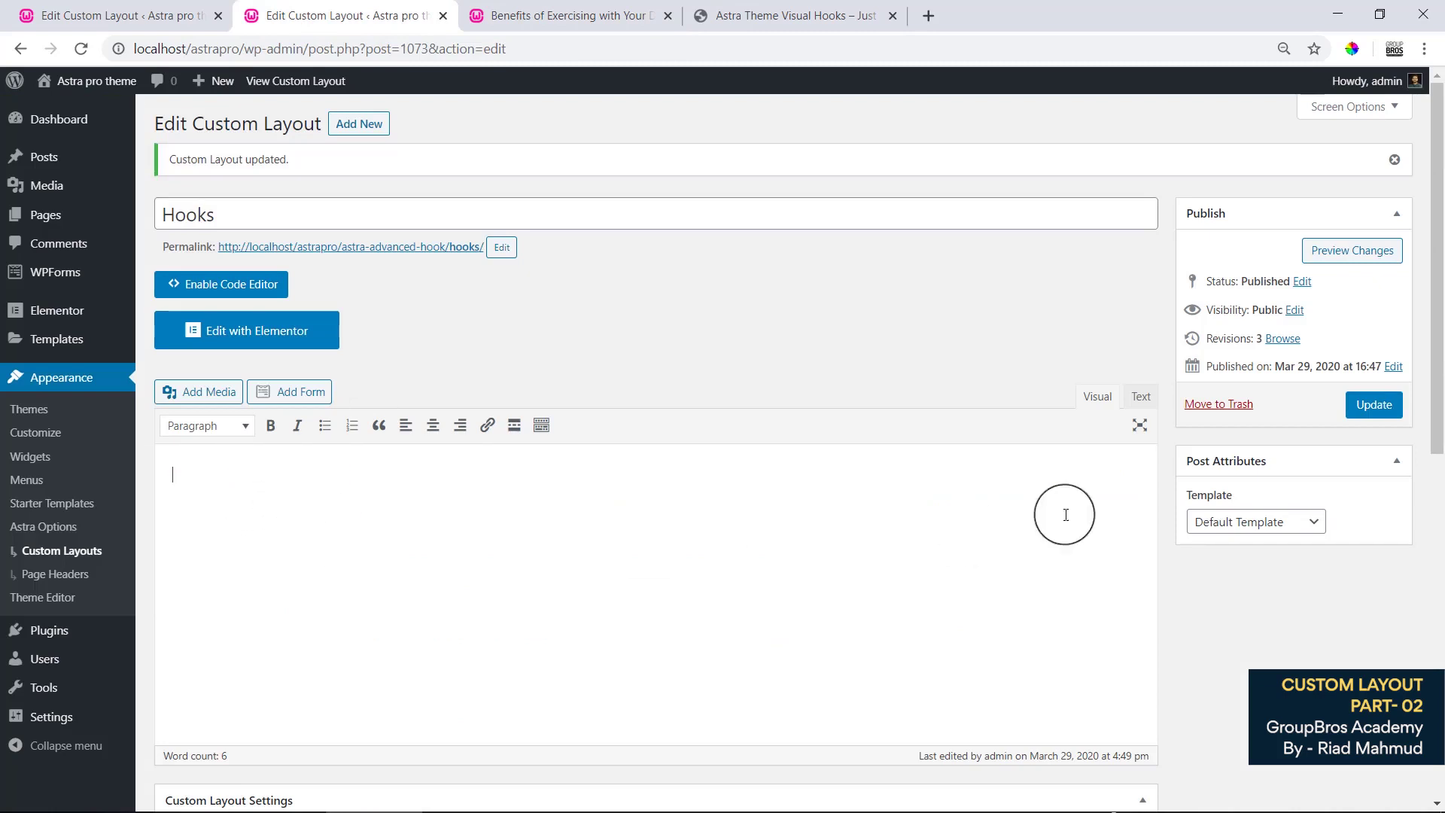
{"action": "left_click", "coordinate": [1377, 406]}
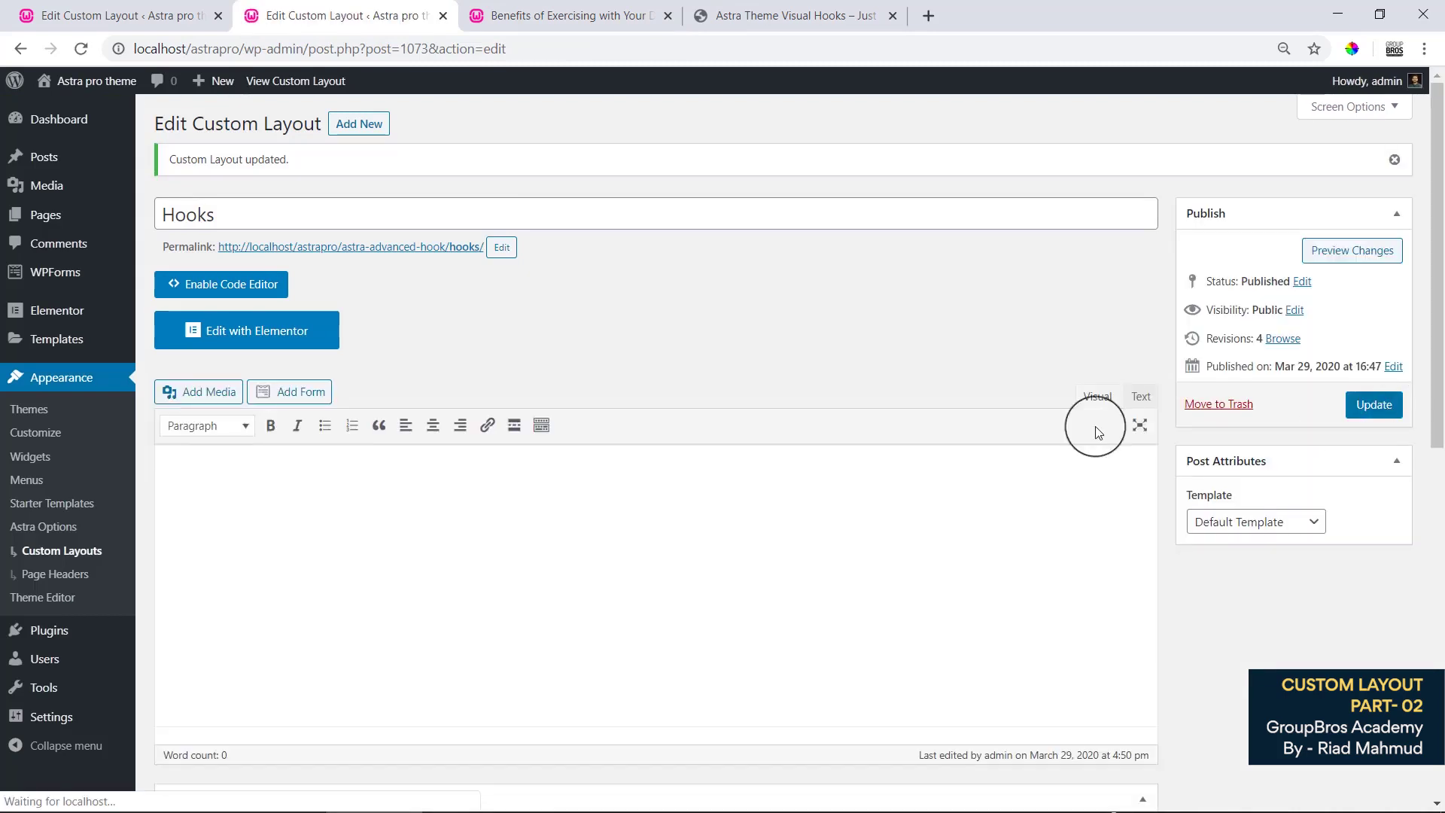
{"action": "left_click", "coordinate": [284, 333]}
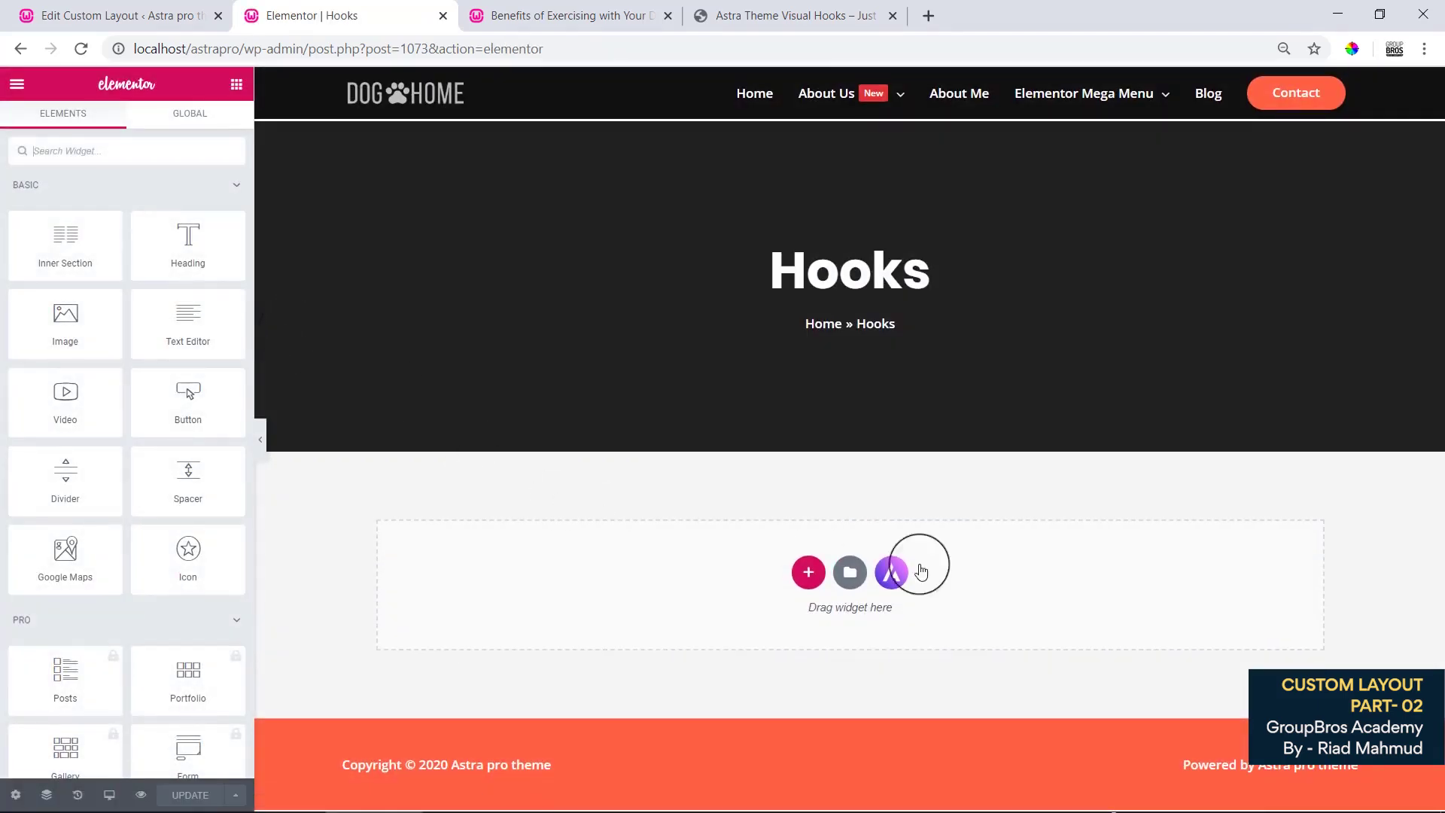
Add a single-column section to the Hooks layout and bring up the widgets for its empty column.
{"action": "left_click", "coordinate": [808, 572]}
{"action": "left_click", "coordinate": [627, 611]}
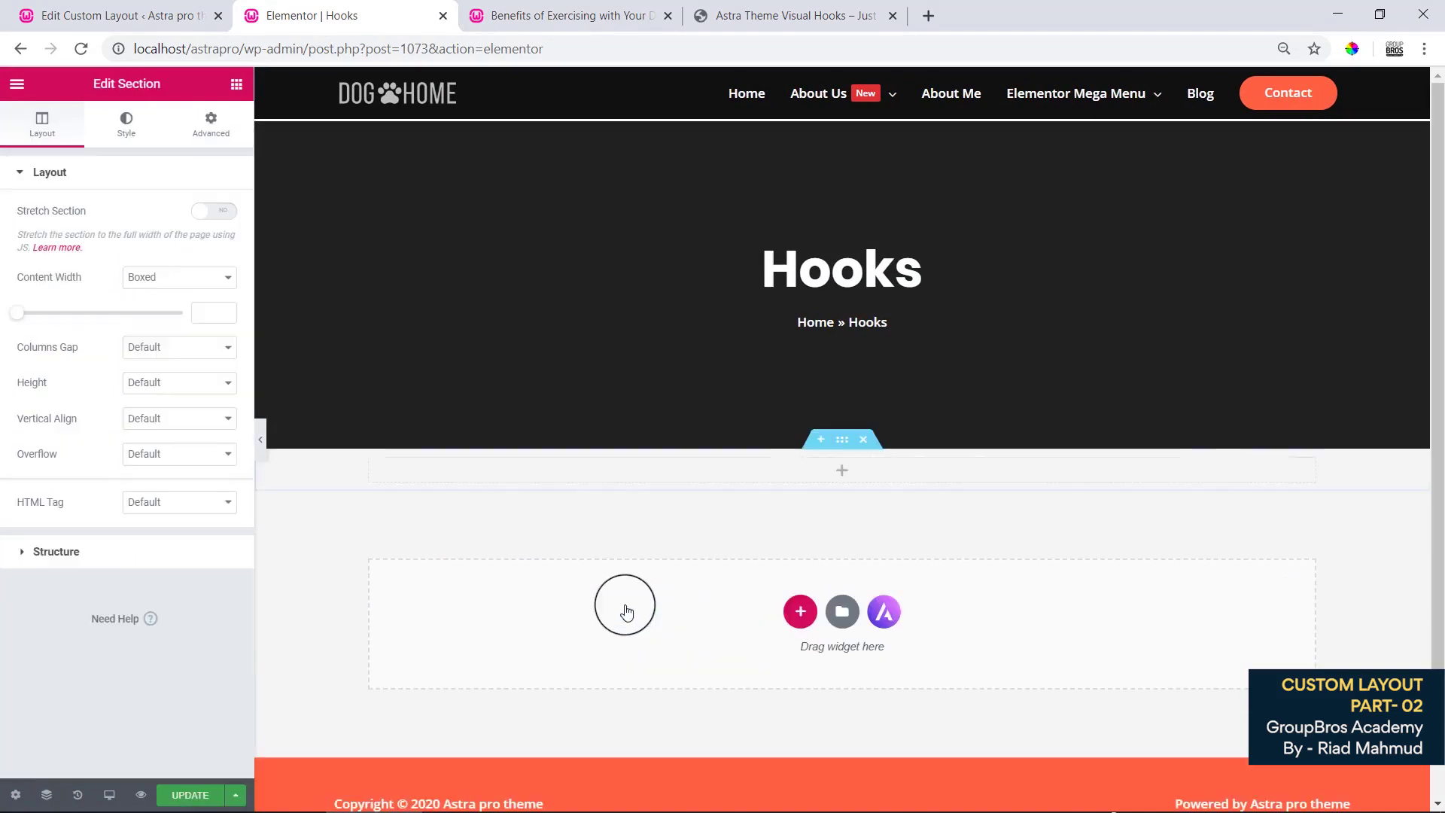
{"action": "left_click", "coordinate": [843, 471]}
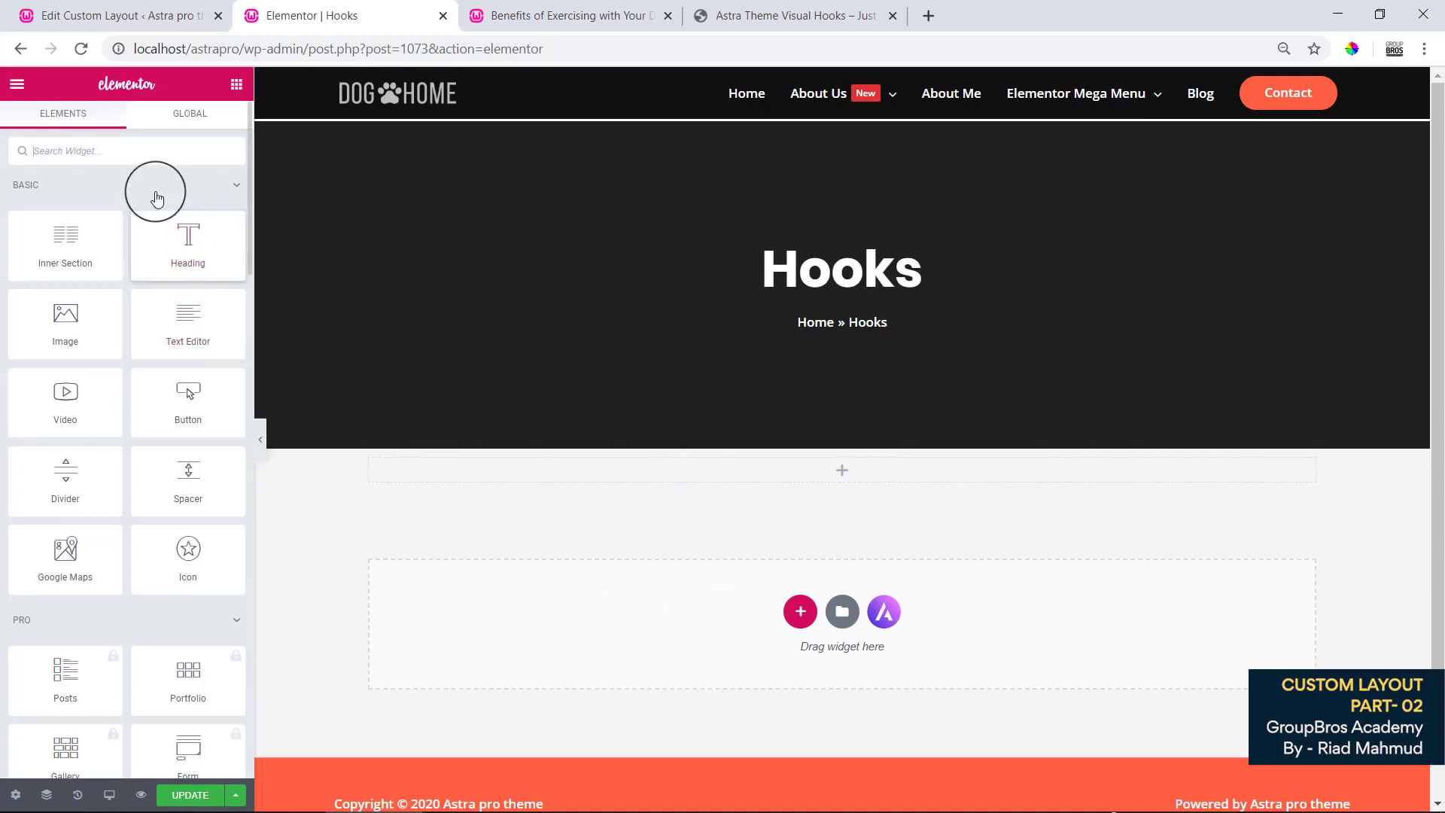
Search the widgets for "sha", try to use the Share Buttons widget and clear the search.
{"action": "type", "text": "soc"}
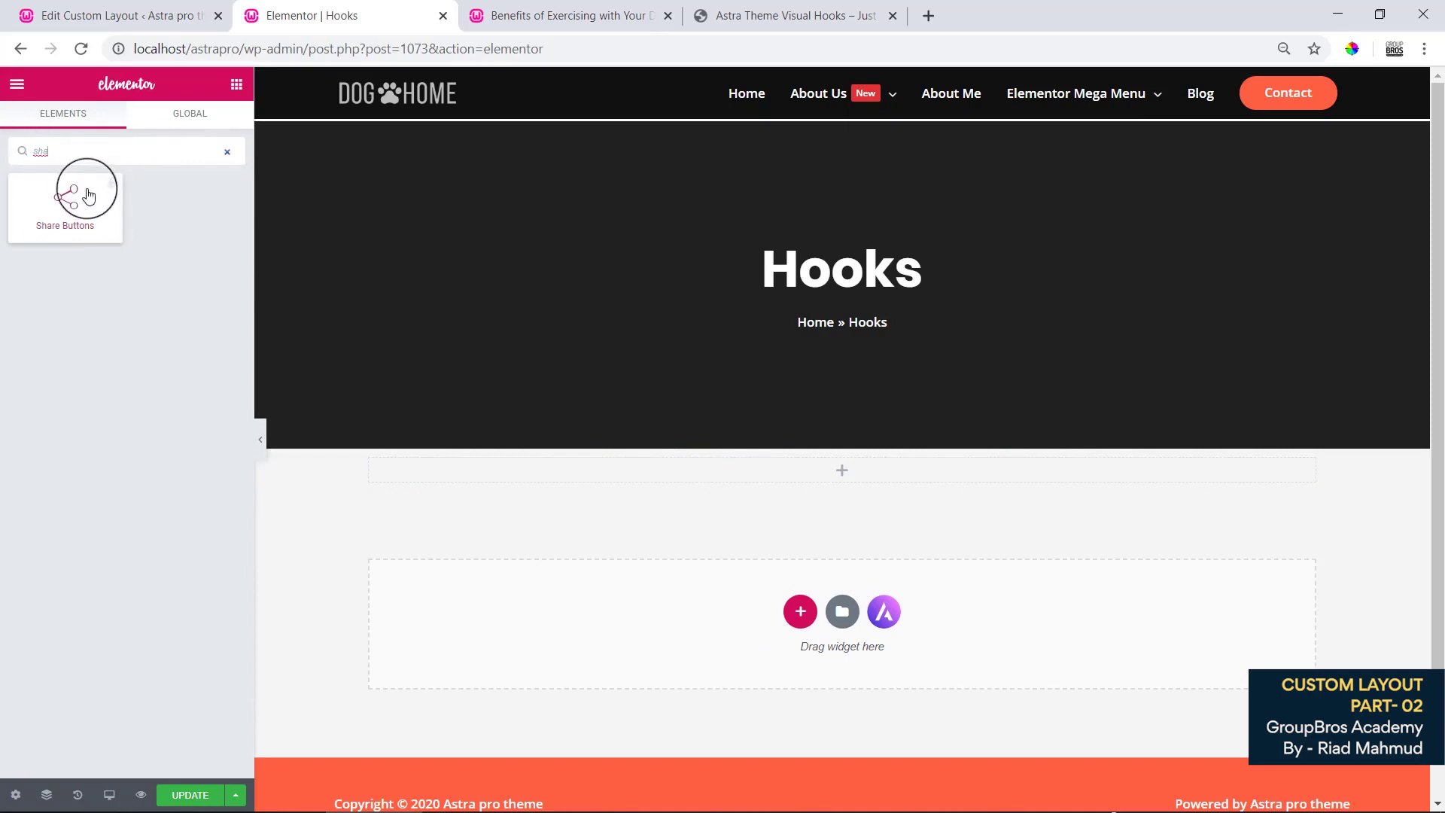
{"action": "left_click", "coordinate": [78, 224]}
{"action": "left_click", "coordinate": [74, 214]}
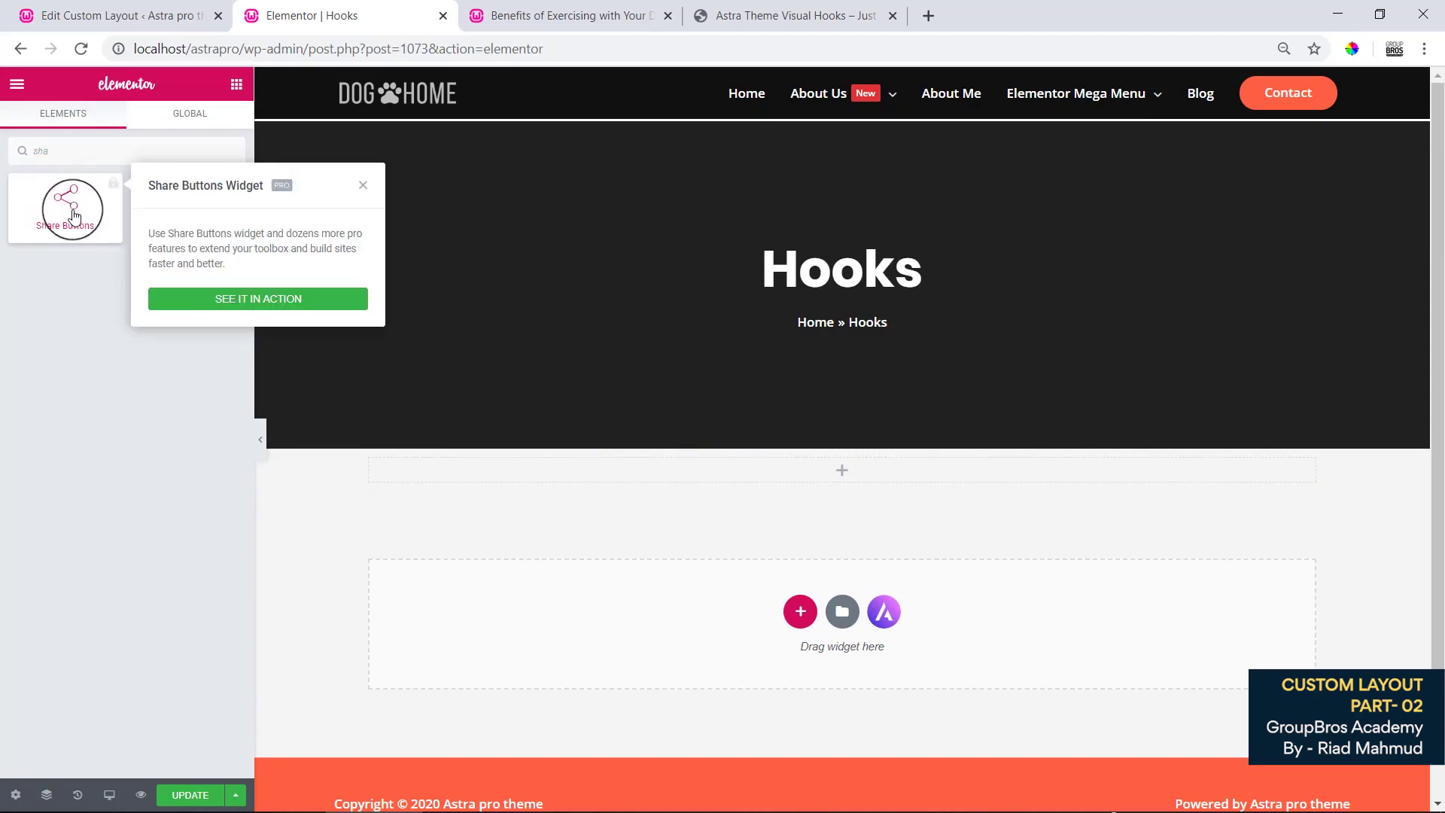
{"action": "left_click", "coordinate": [74, 213]}
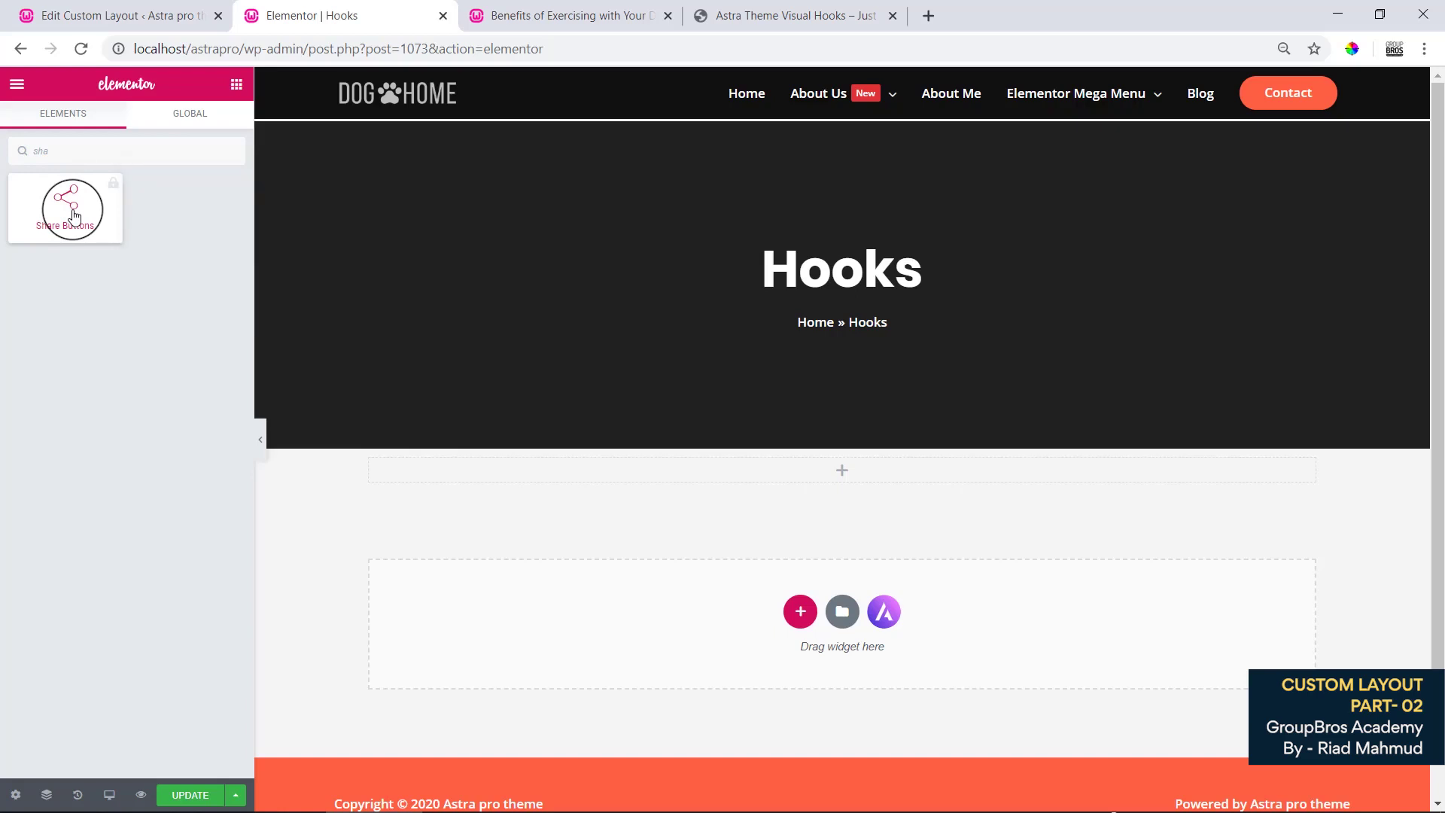
{"action": "left_click", "coordinate": [66, 151]}
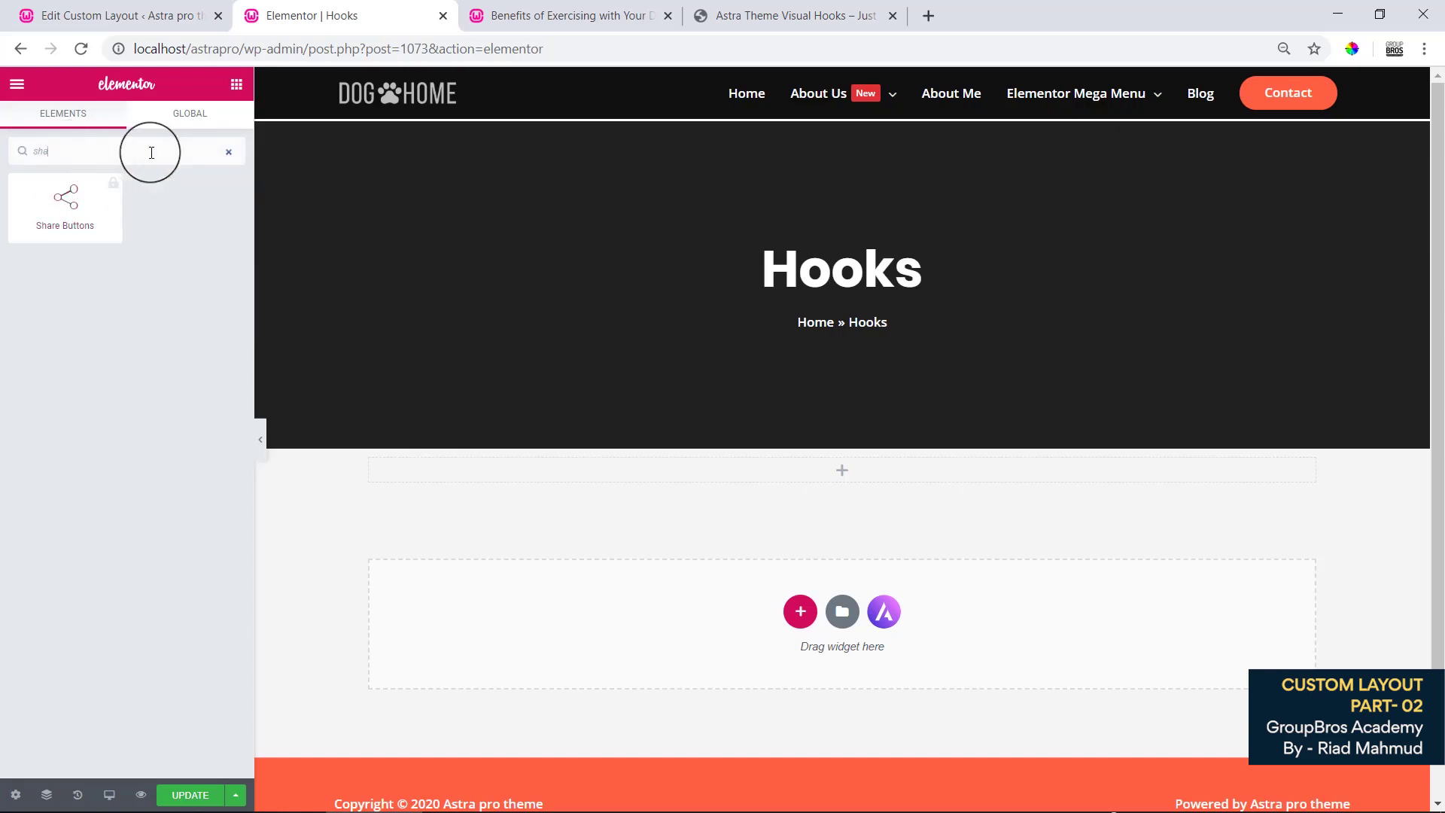
{"action": "left_click", "coordinate": [228, 154]}
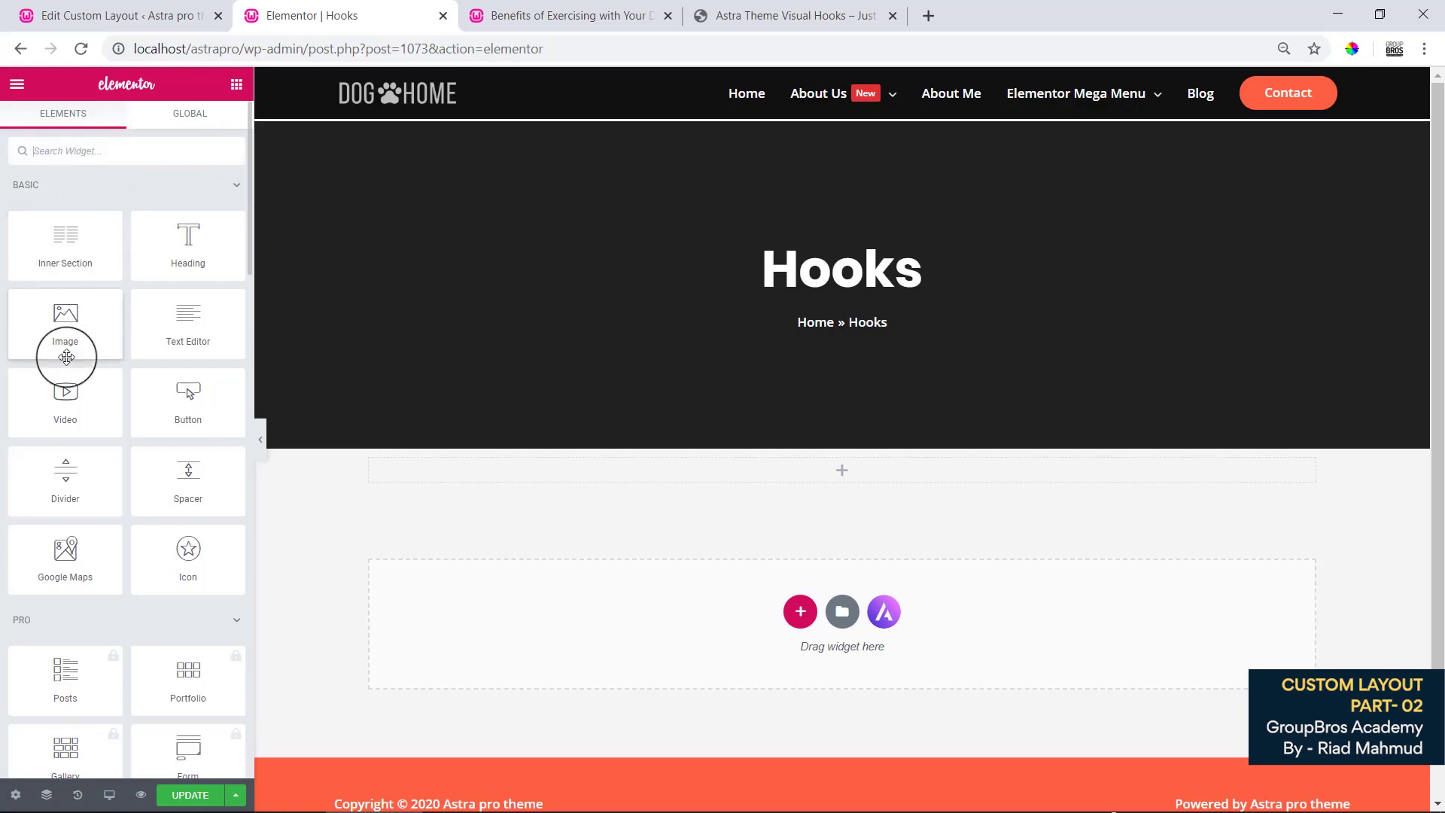
Look through the full widget list, expanding the Site, WooCommerce and WordPress categories.
{"action": "scroll", "coordinate": [77, 381], "scroll_direction": "down", "scroll_amount": 15}
{"action": "scroll", "coordinate": [121, 508], "scroll_direction": "down", "scroll_amount": 5}
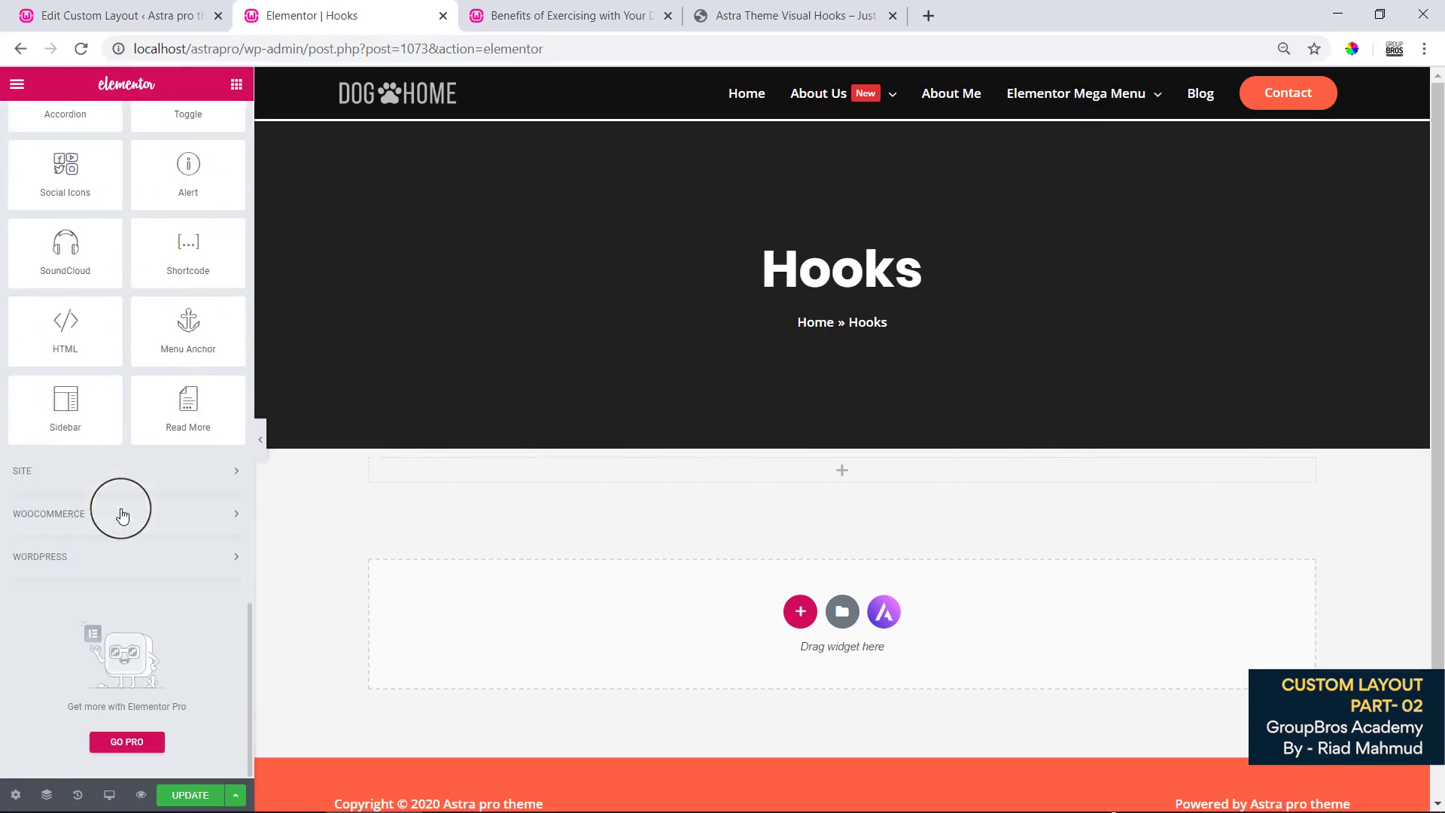
{"action": "left_click", "coordinate": [201, 474]}
{"action": "scroll", "coordinate": [197, 511], "scroll_direction": "down", "scroll_amount": 8}
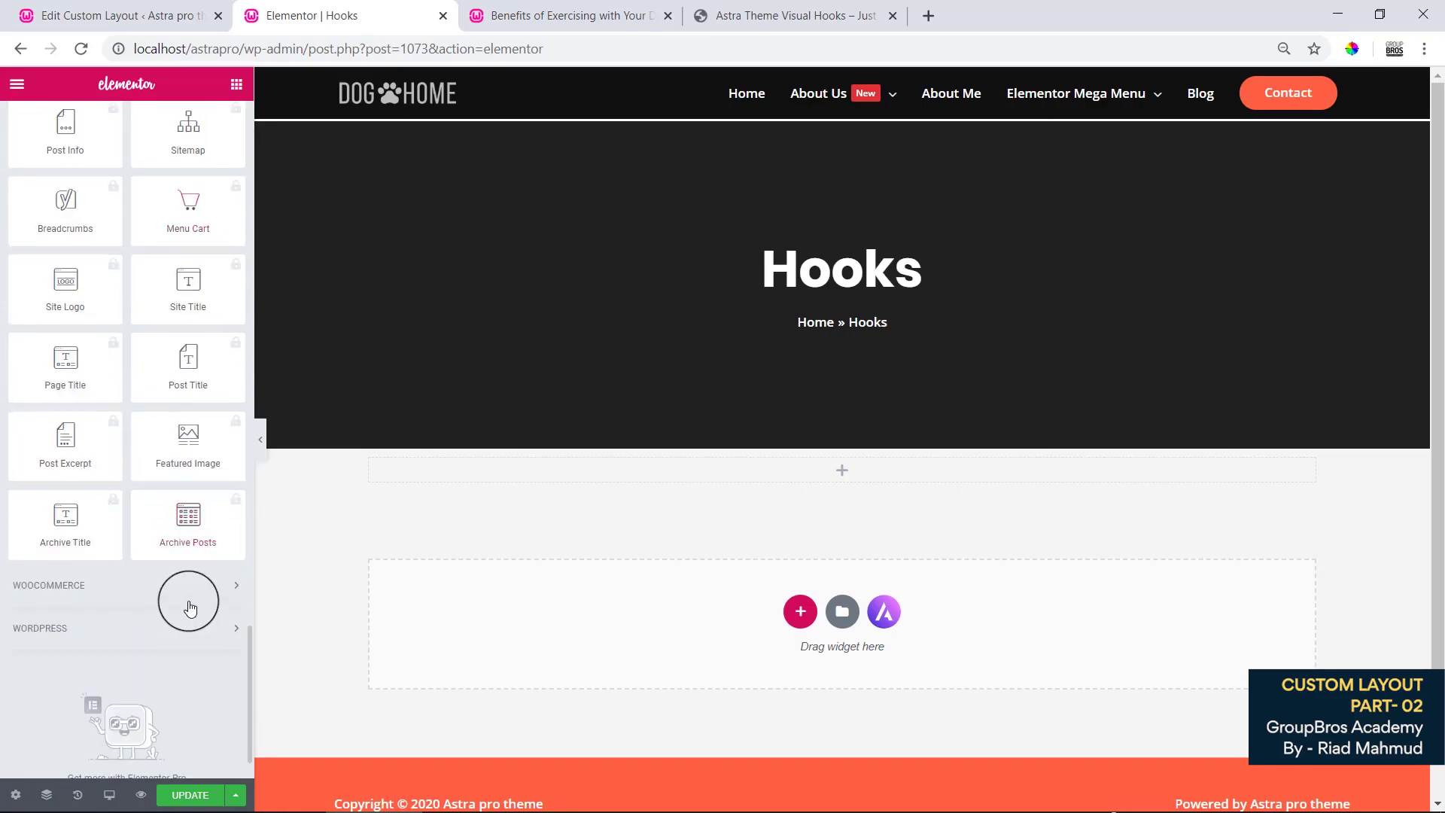
{"action": "left_click", "coordinate": [187, 584]}
{"action": "scroll", "coordinate": [193, 584], "scroll_direction": "down", "scroll_amount": 8}
{"action": "left_click", "coordinate": [194, 574]}
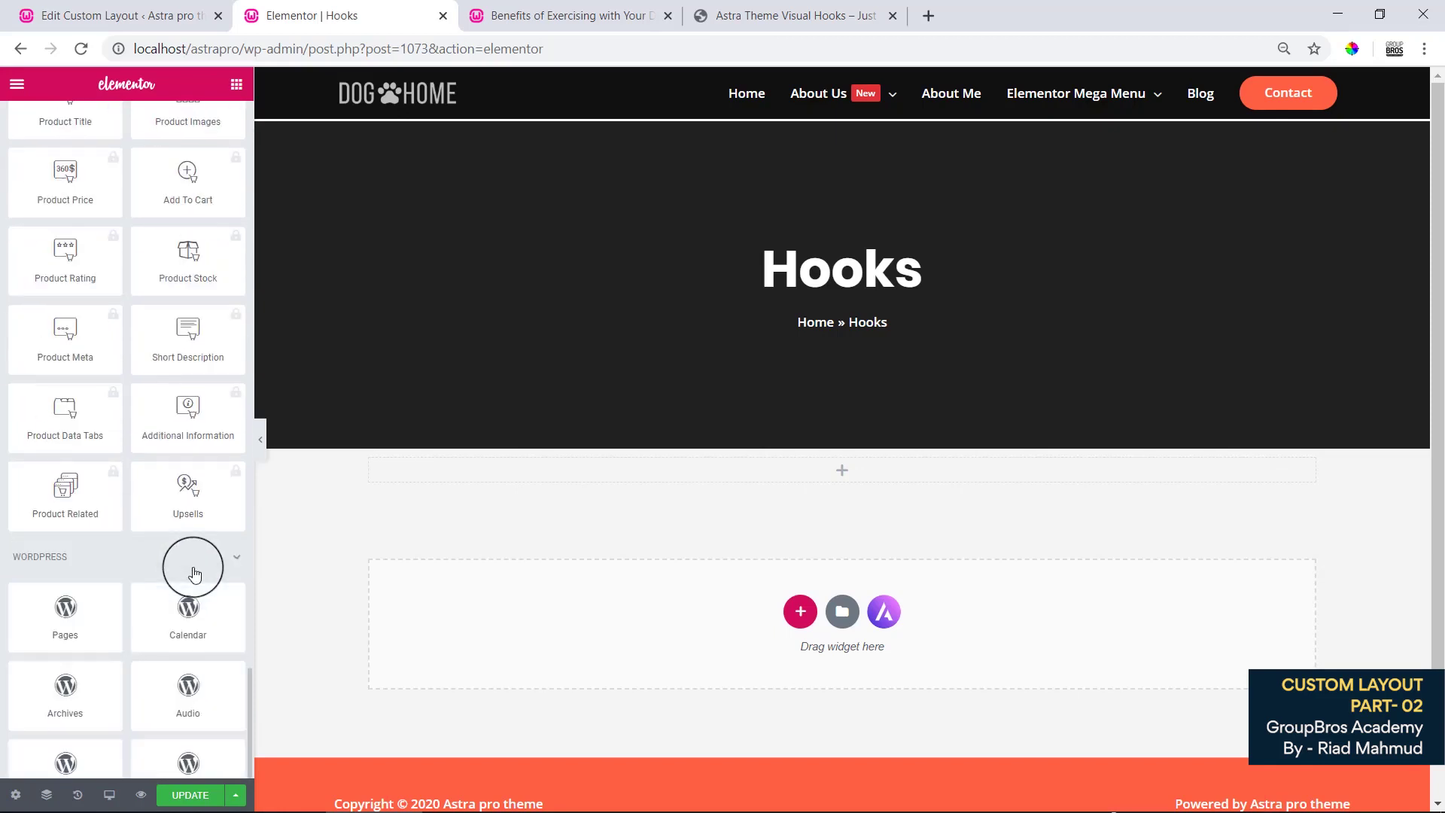
{"action": "scroll", "coordinate": [192, 568], "scroll_direction": "down", "scroll_amount": 8}
{"action": "scroll", "coordinate": [128, 602], "scroll_direction": "up", "scroll_amount": 20}
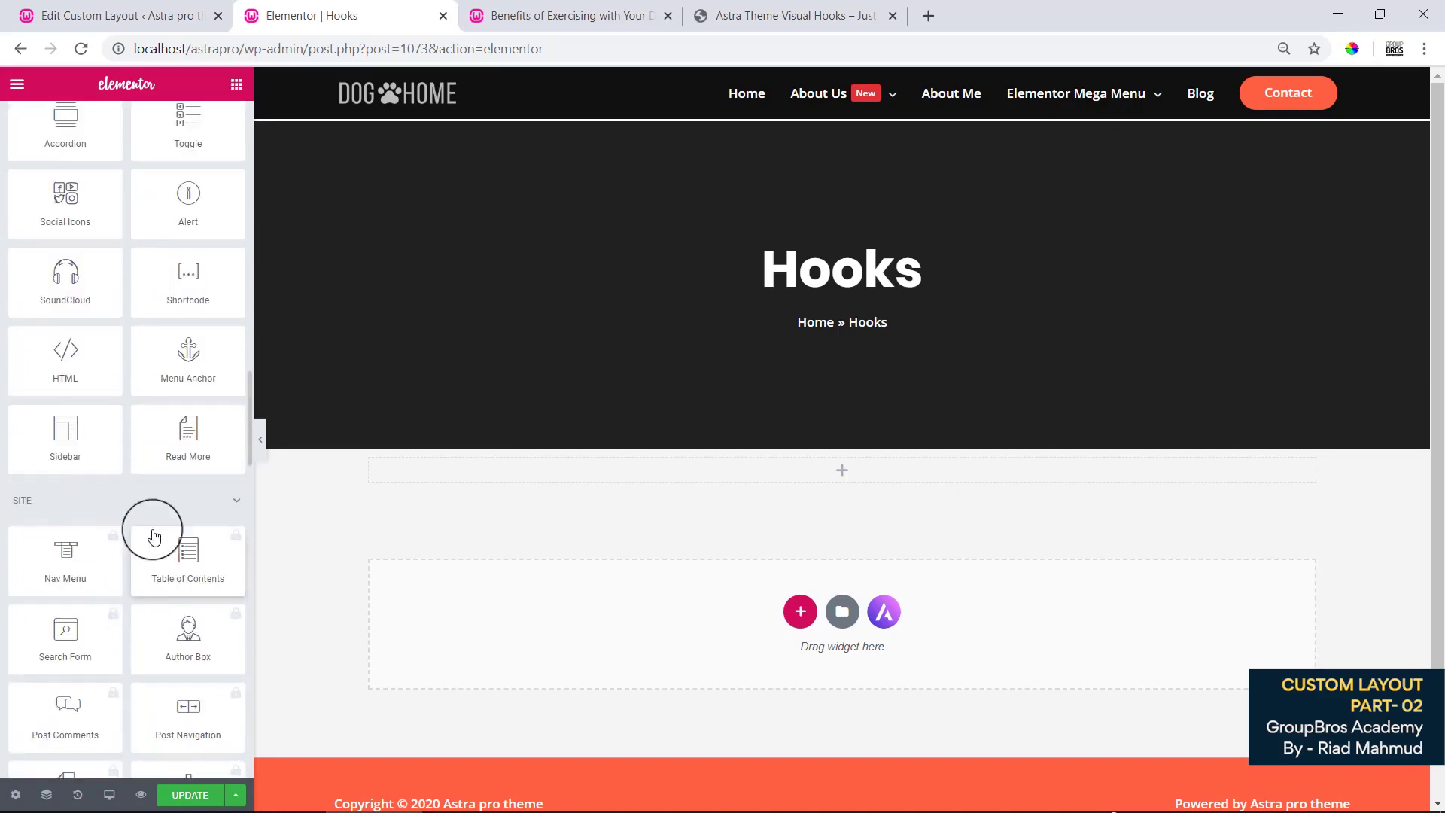
{"action": "left_click", "coordinate": [118, 144]}
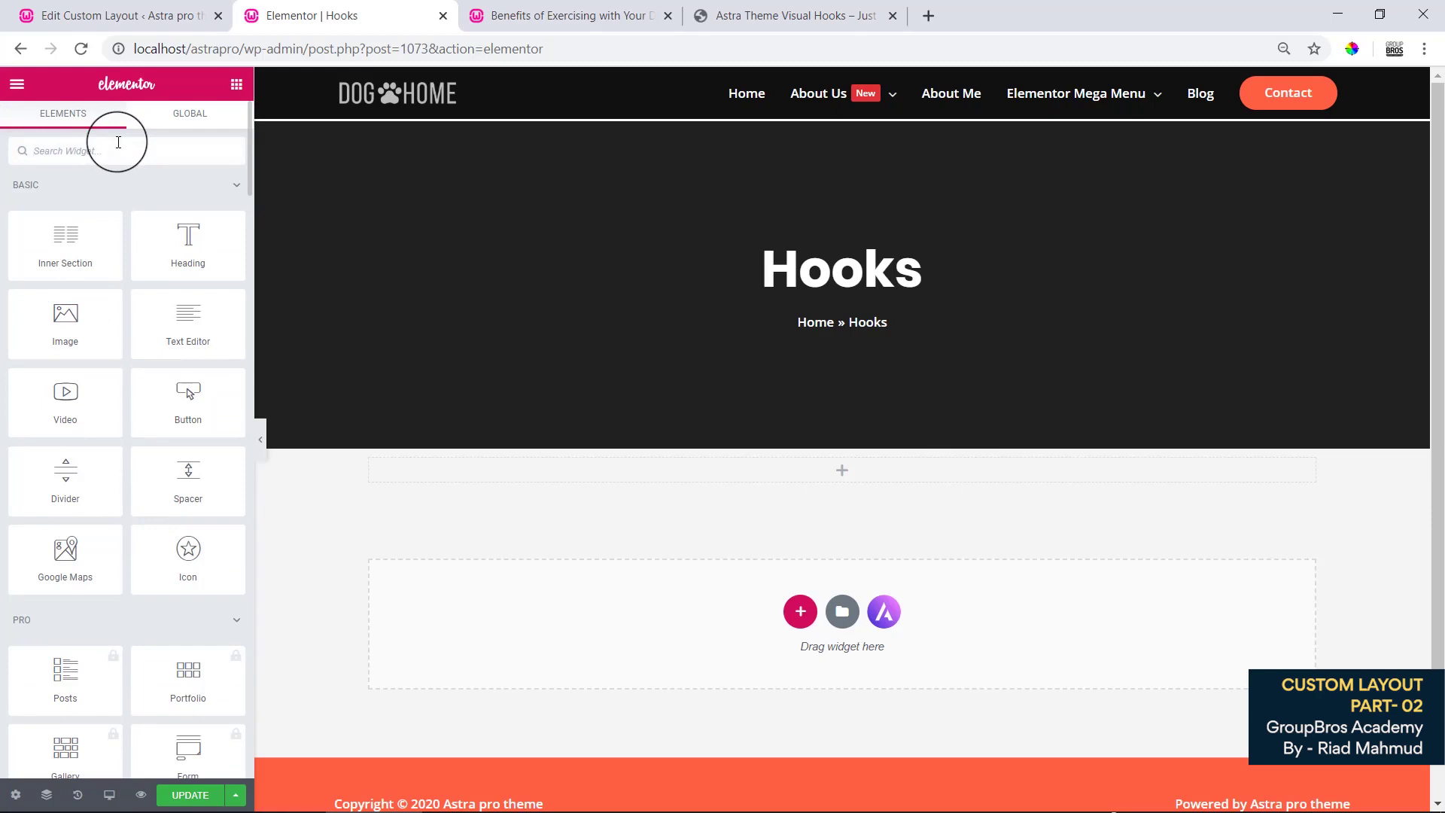
Review the Custom Layout Settings of the 404 page layout "Custom Layout sample" and reload its edit page.
{"action": "left_click", "coordinate": [115, 15]}
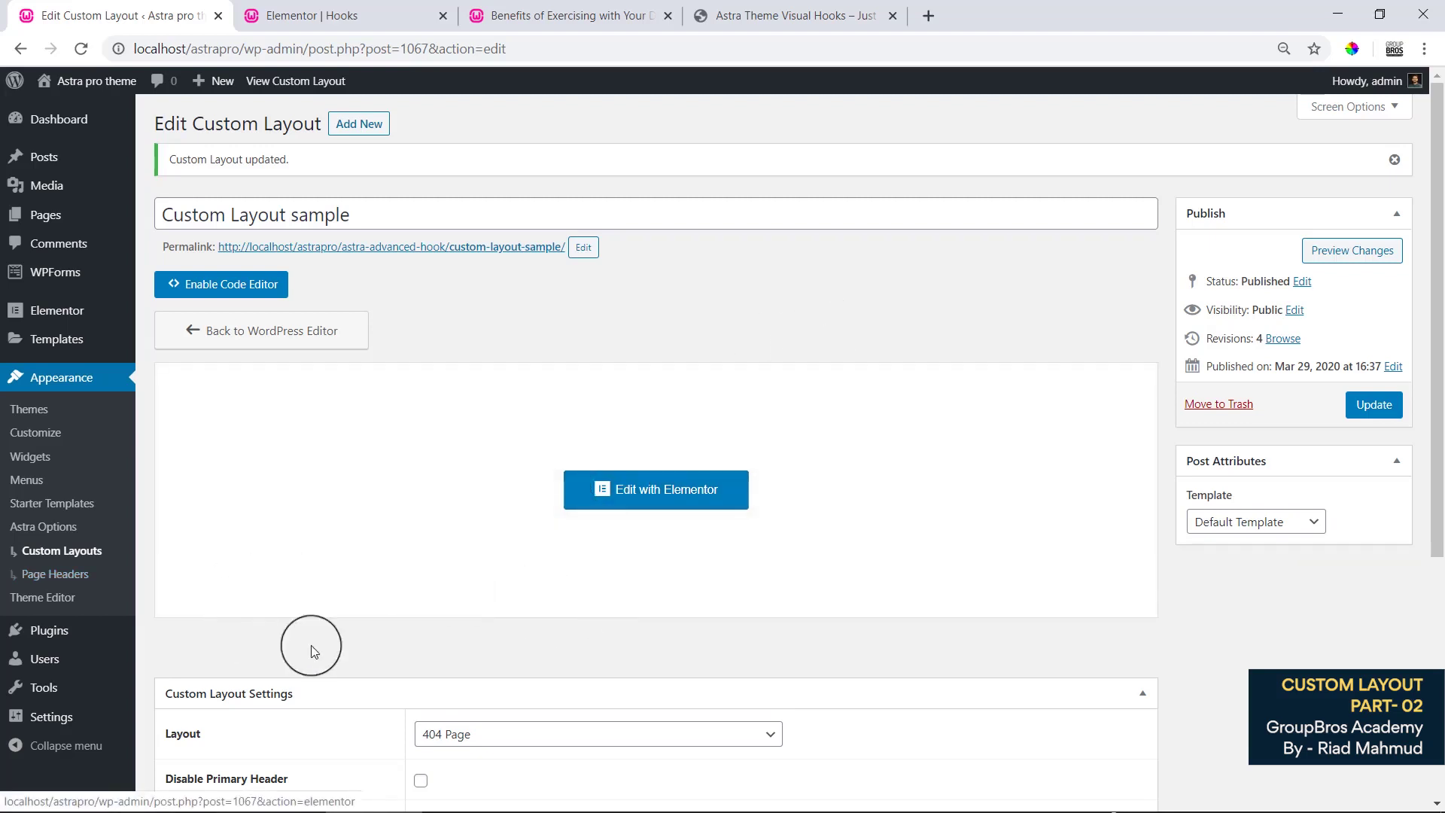
{"action": "scroll", "coordinate": [306, 647], "scroll_direction": "down", "scroll_amount": 5}
{"action": "left_click_drag", "start_coordinate": [166, 361], "coordinate": [231, 361]}
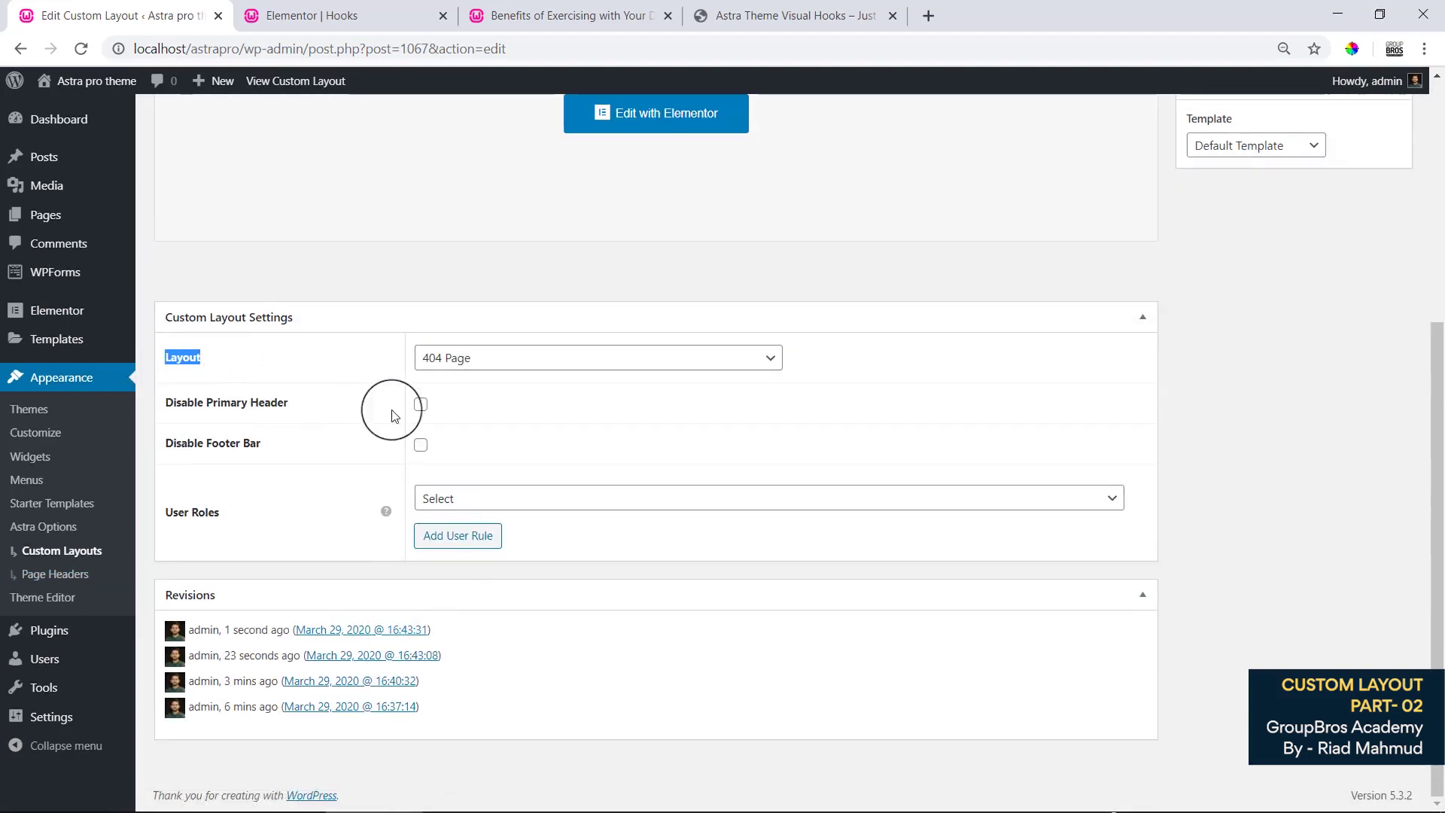
{"action": "left_click", "coordinate": [503, 445]}
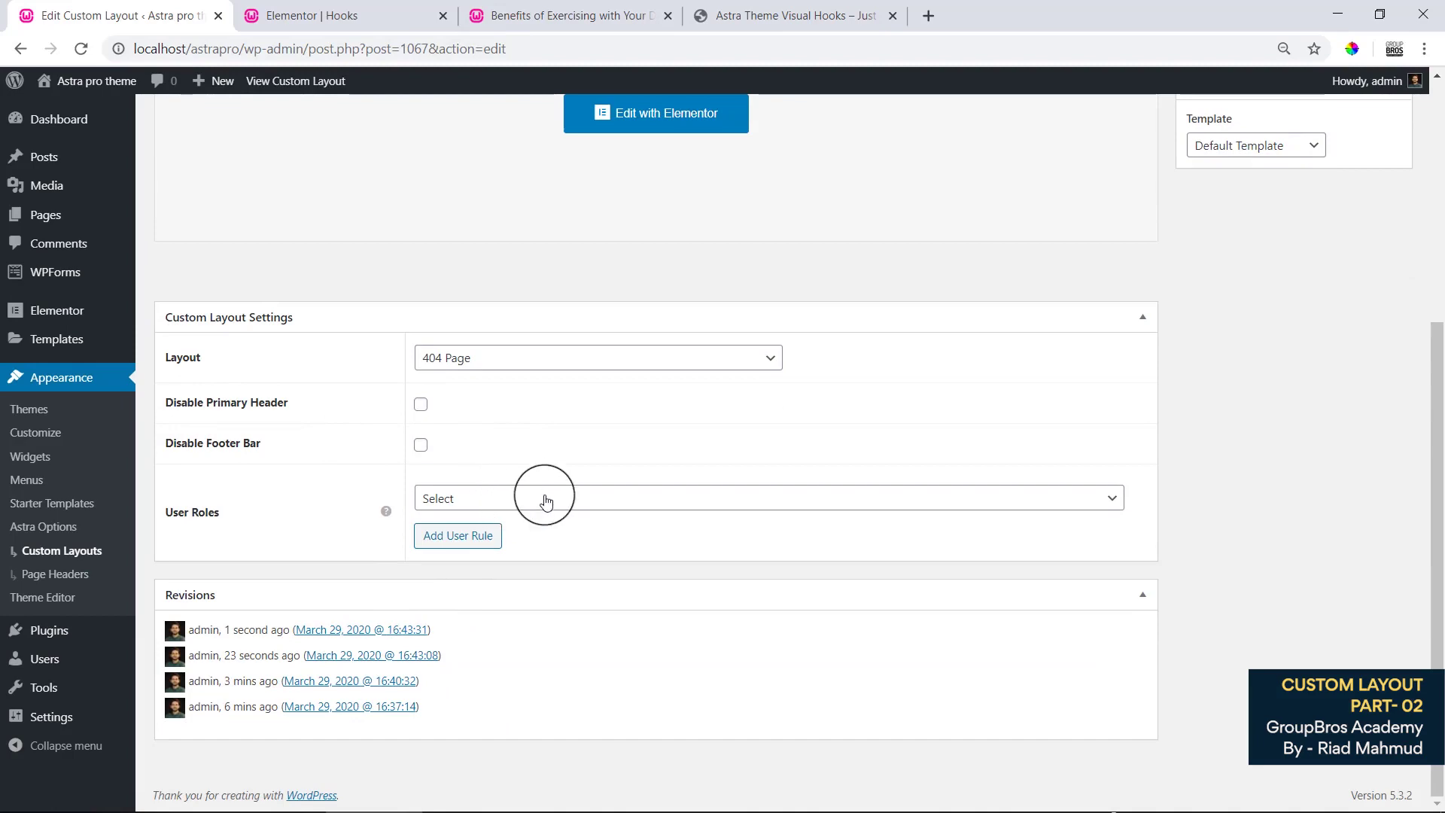
{"action": "left_click", "coordinate": [80, 48]}
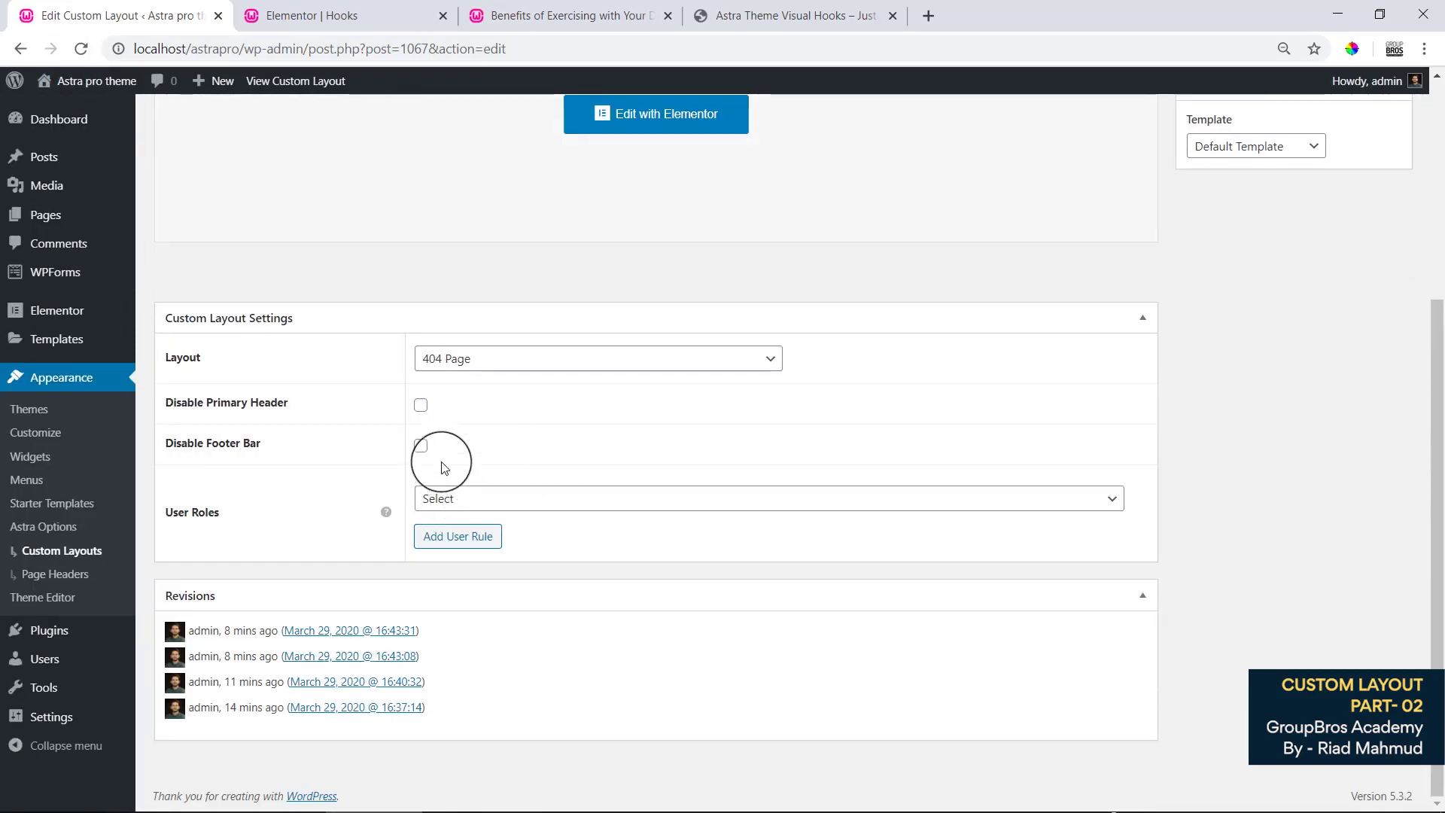
{"action": "scroll", "coordinate": [522, 455], "scroll_direction": "up", "scroll_amount": 5}
{"action": "left_click", "coordinate": [252, 167]}
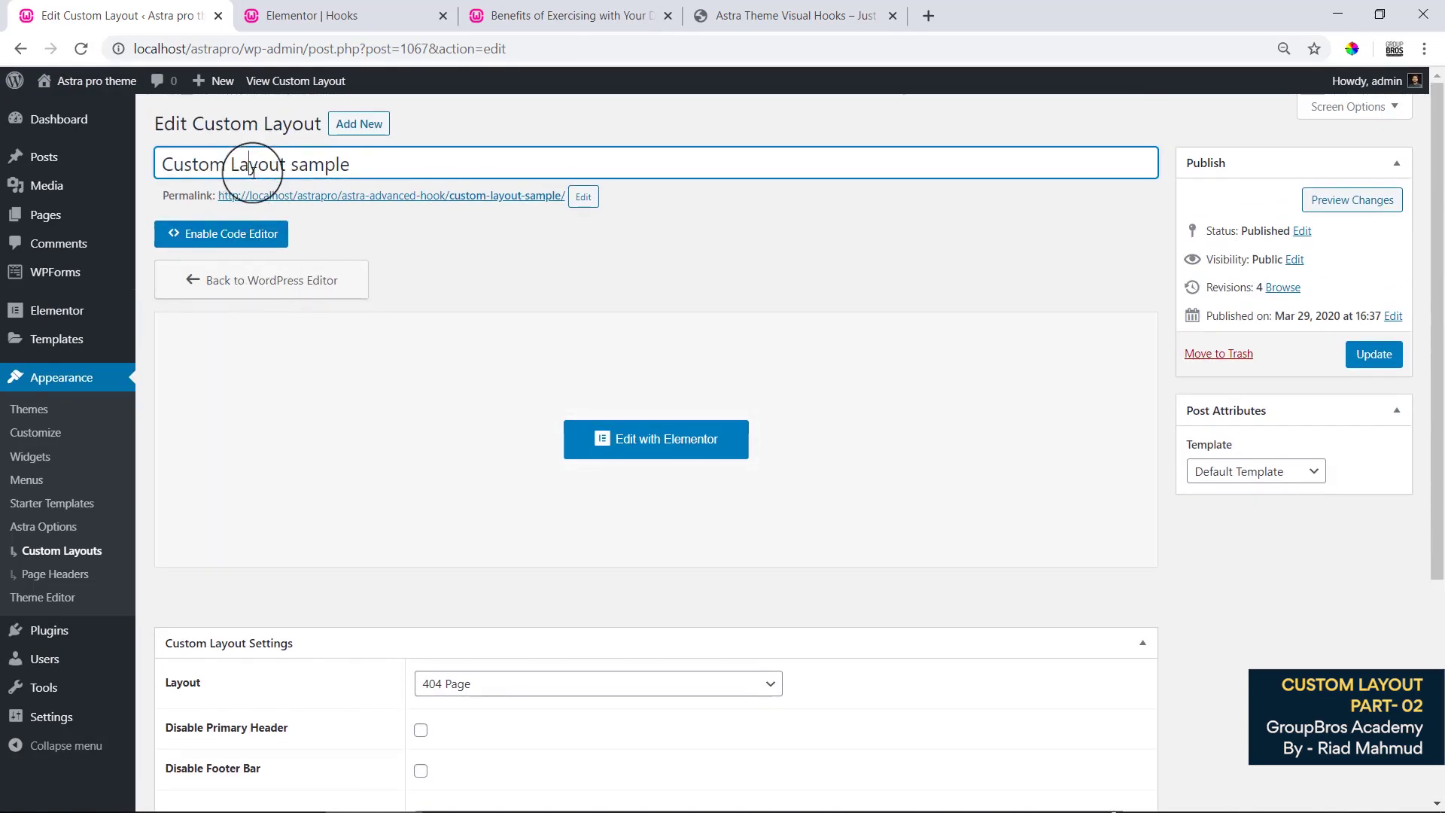
{"action": "left_click", "coordinate": [435, 162]}
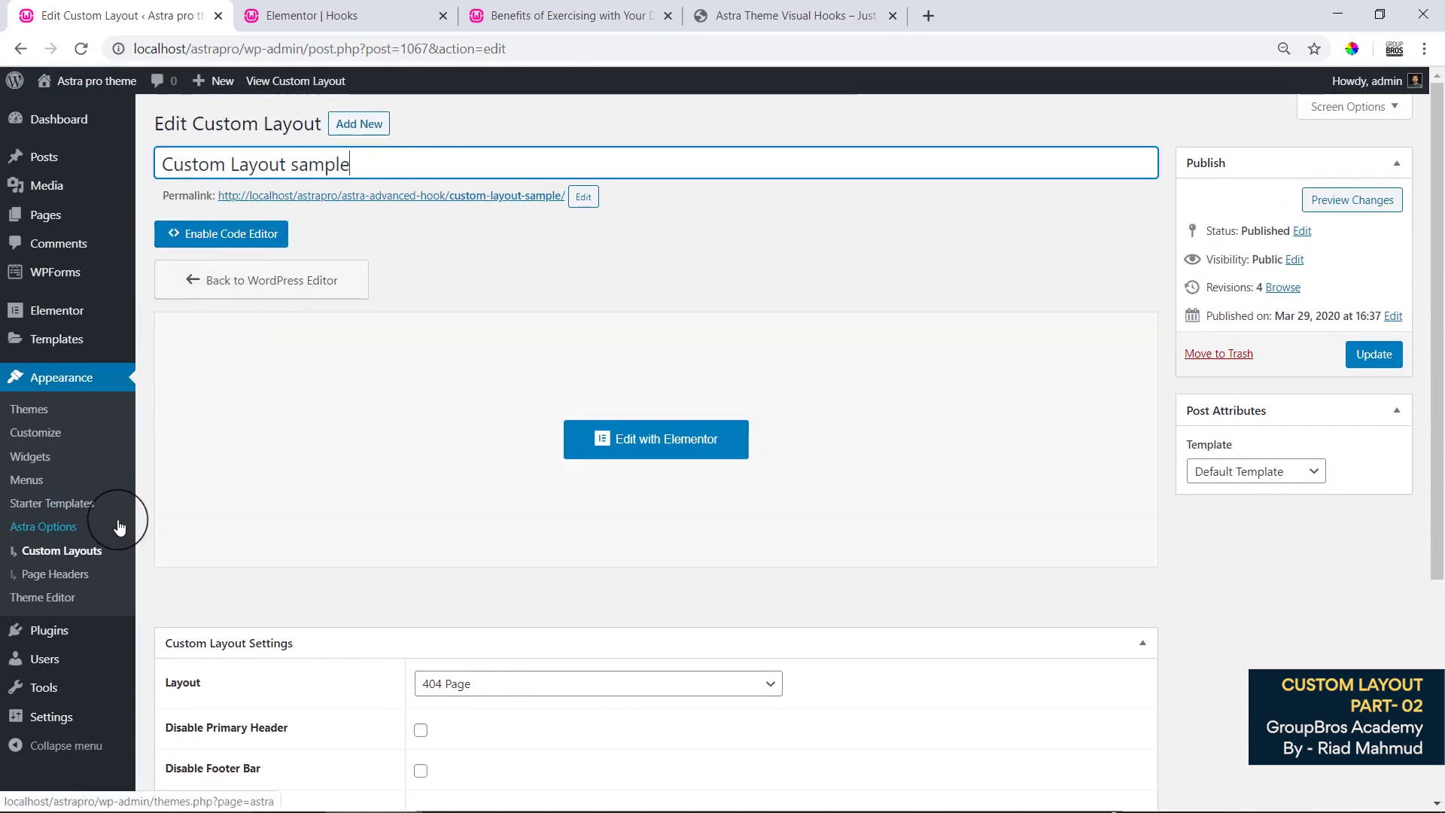
Open the Hooks layout for editing from the Custom Layouts list and review its layout settings.
{"action": "left_click", "coordinate": [82, 553]}
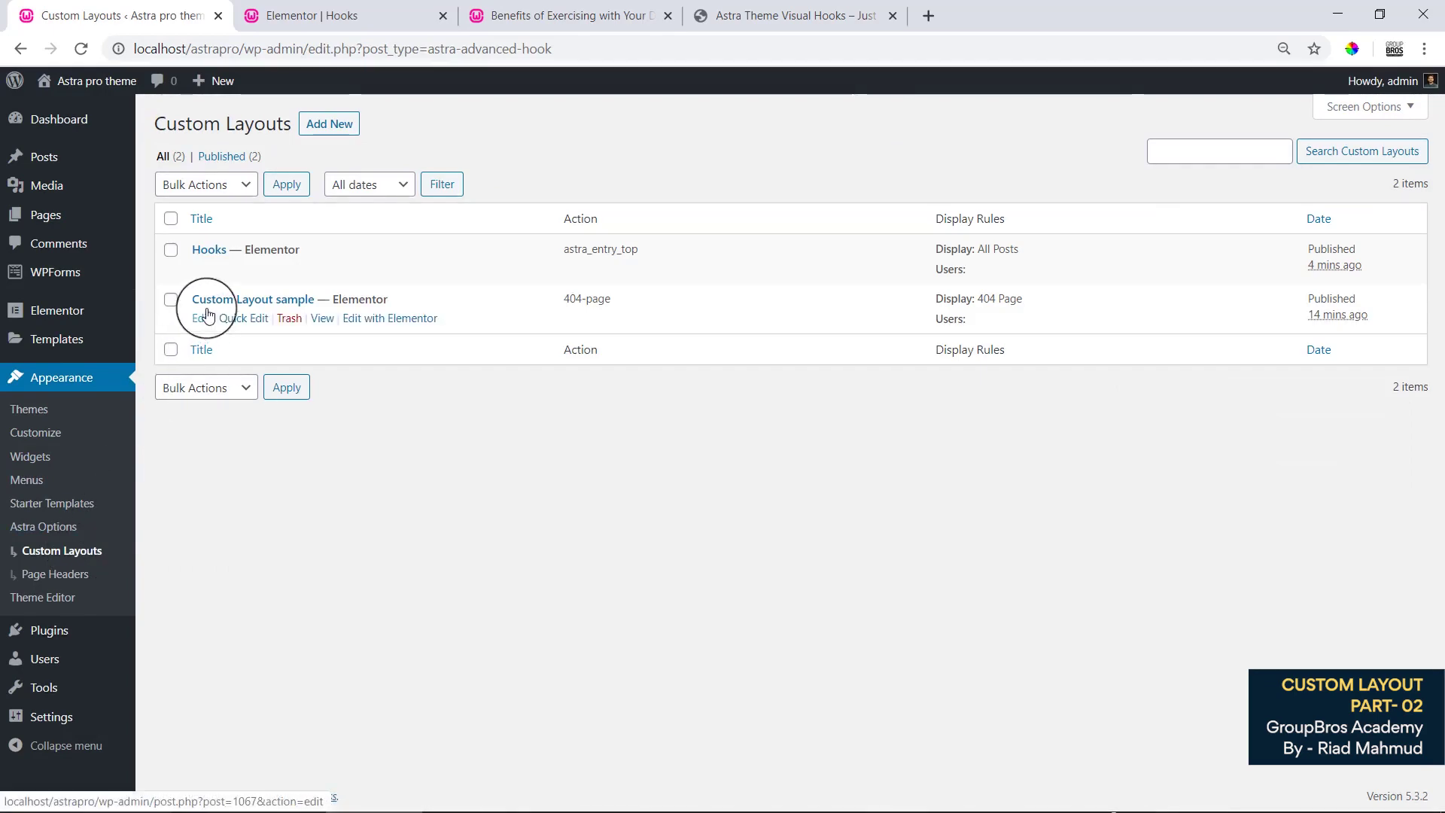
{"action": "left_click", "coordinate": [203, 270]}
{"action": "left_click", "coordinate": [423, 9]}
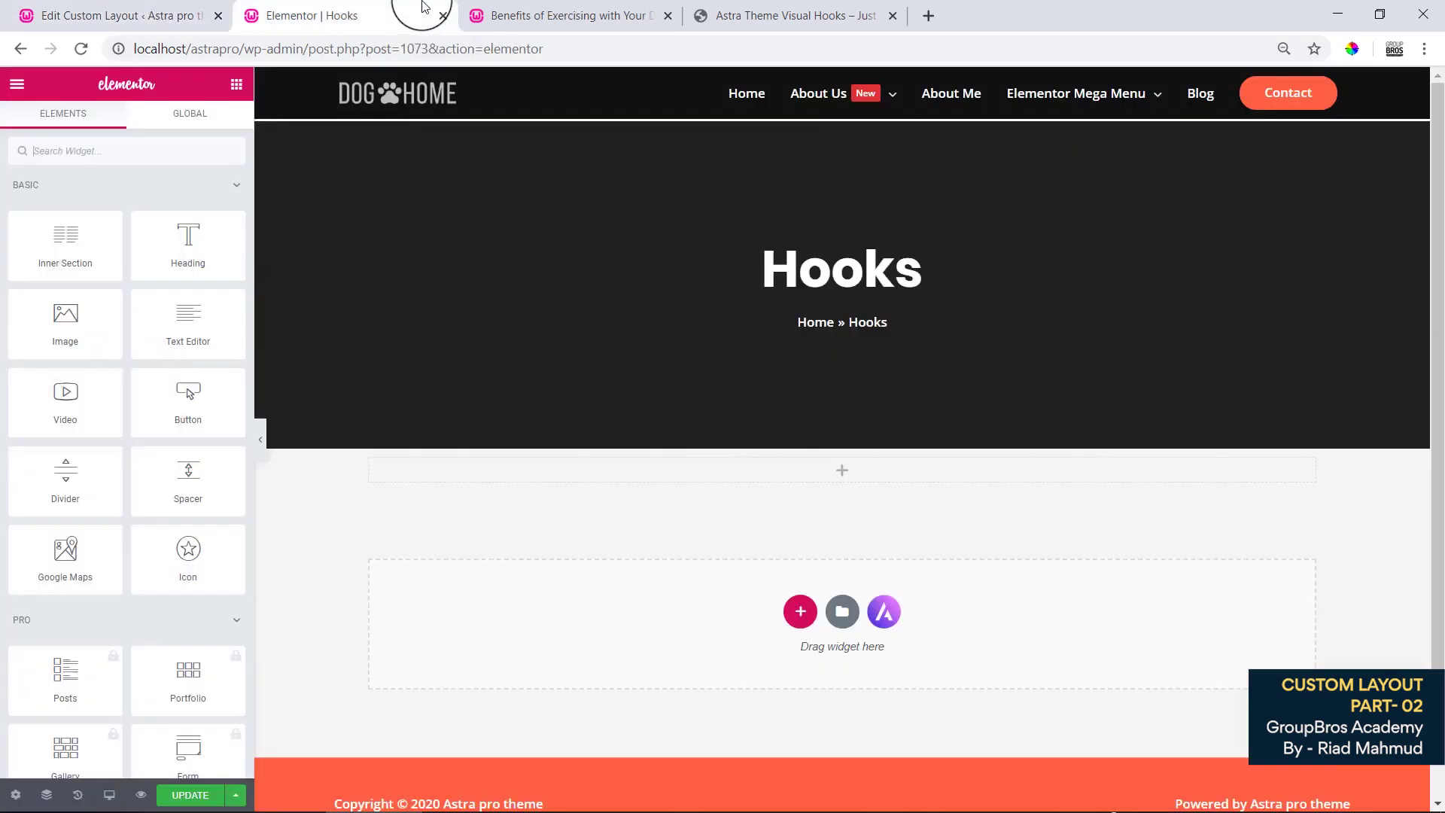
{"action": "left_click", "coordinate": [216, 10]}
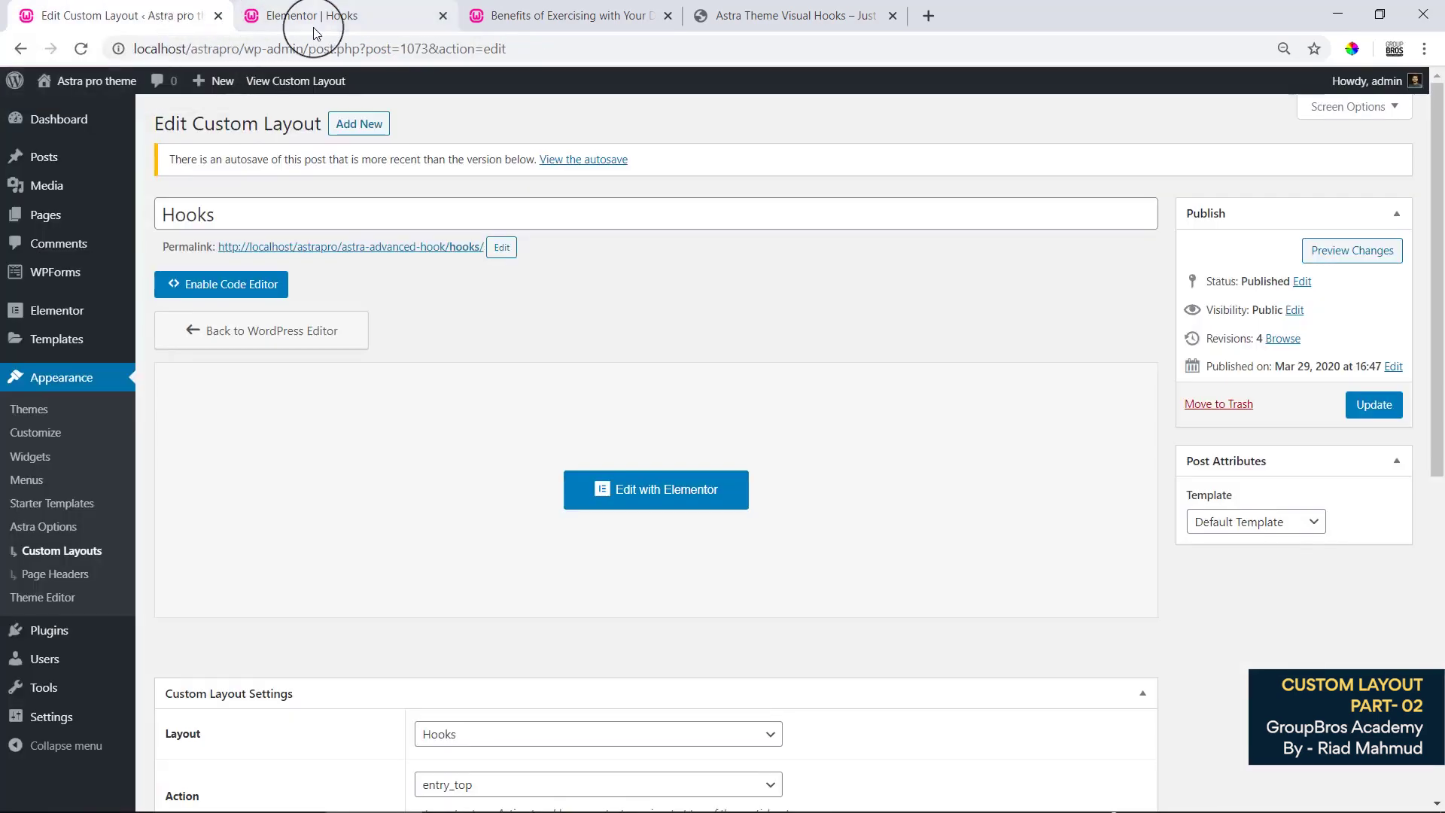
{"action": "scroll", "coordinate": [493, 477], "scroll_direction": "down", "scroll_amount": 3}
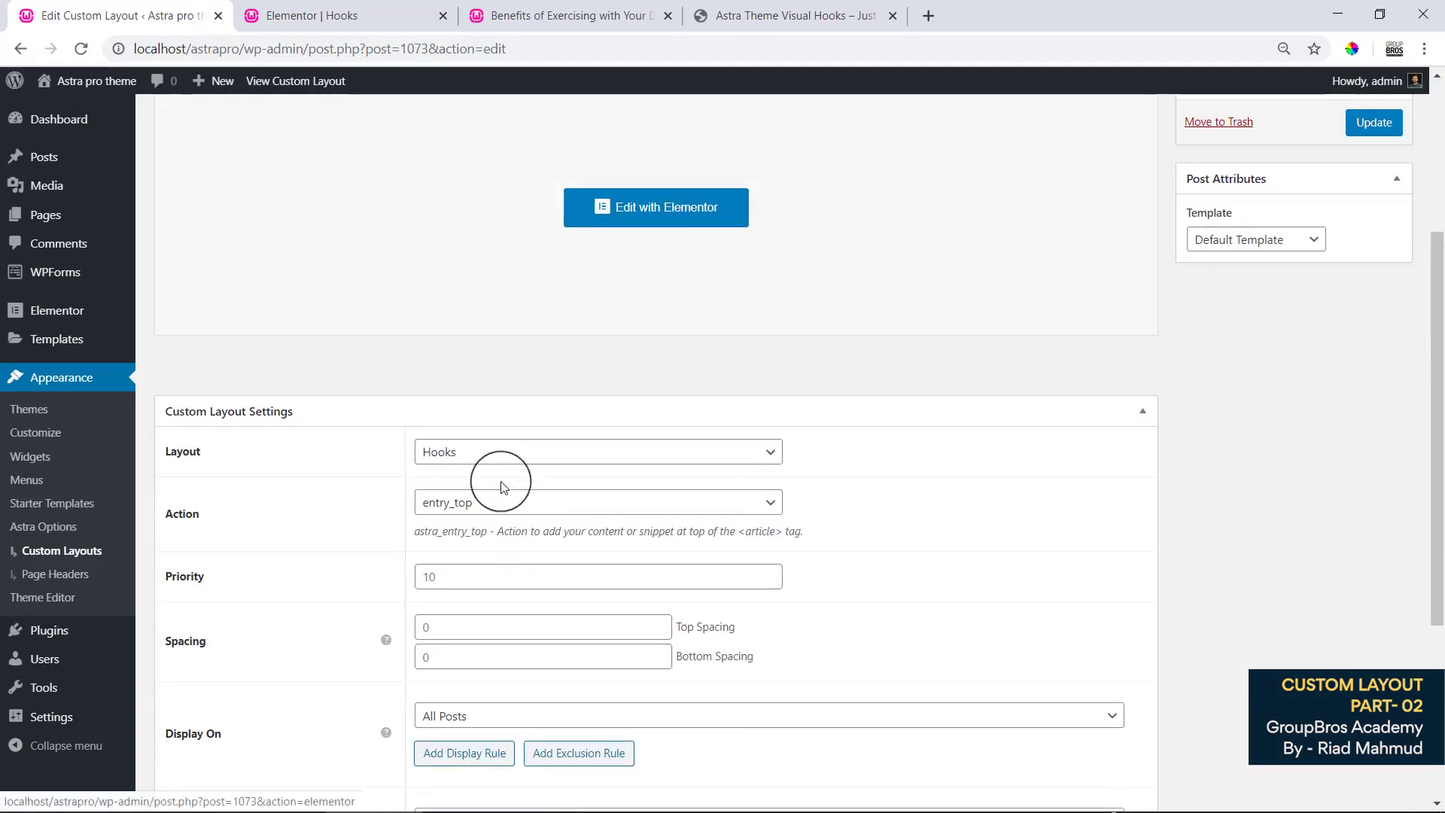
Close the Hooks layout's Elementor editor without saving and reload the "Benefits of Exercising with Your Dog" post.
{"action": "left_click", "coordinate": [303, 6]}
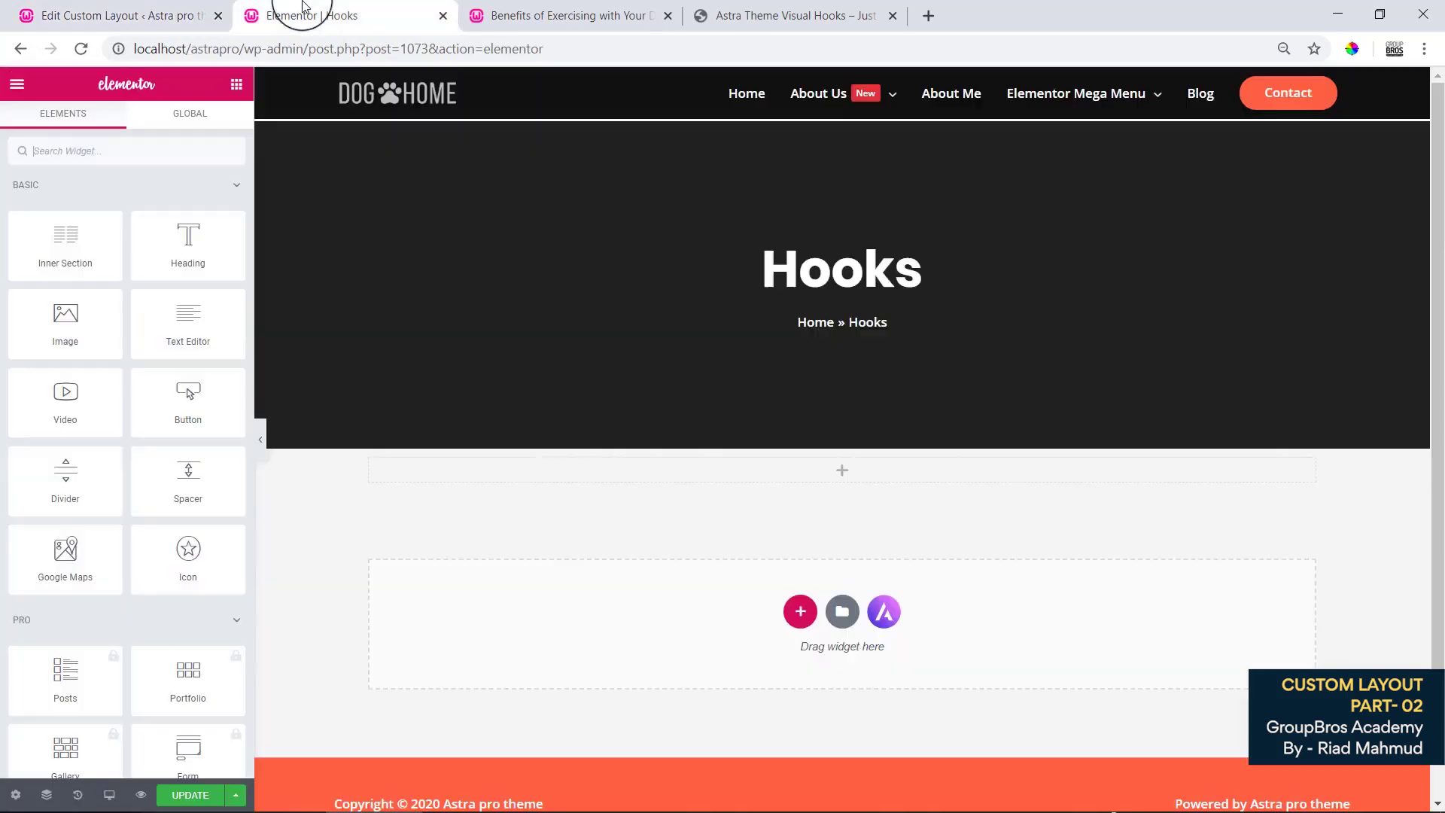
{"action": "left_click", "coordinate": [442, 16]}
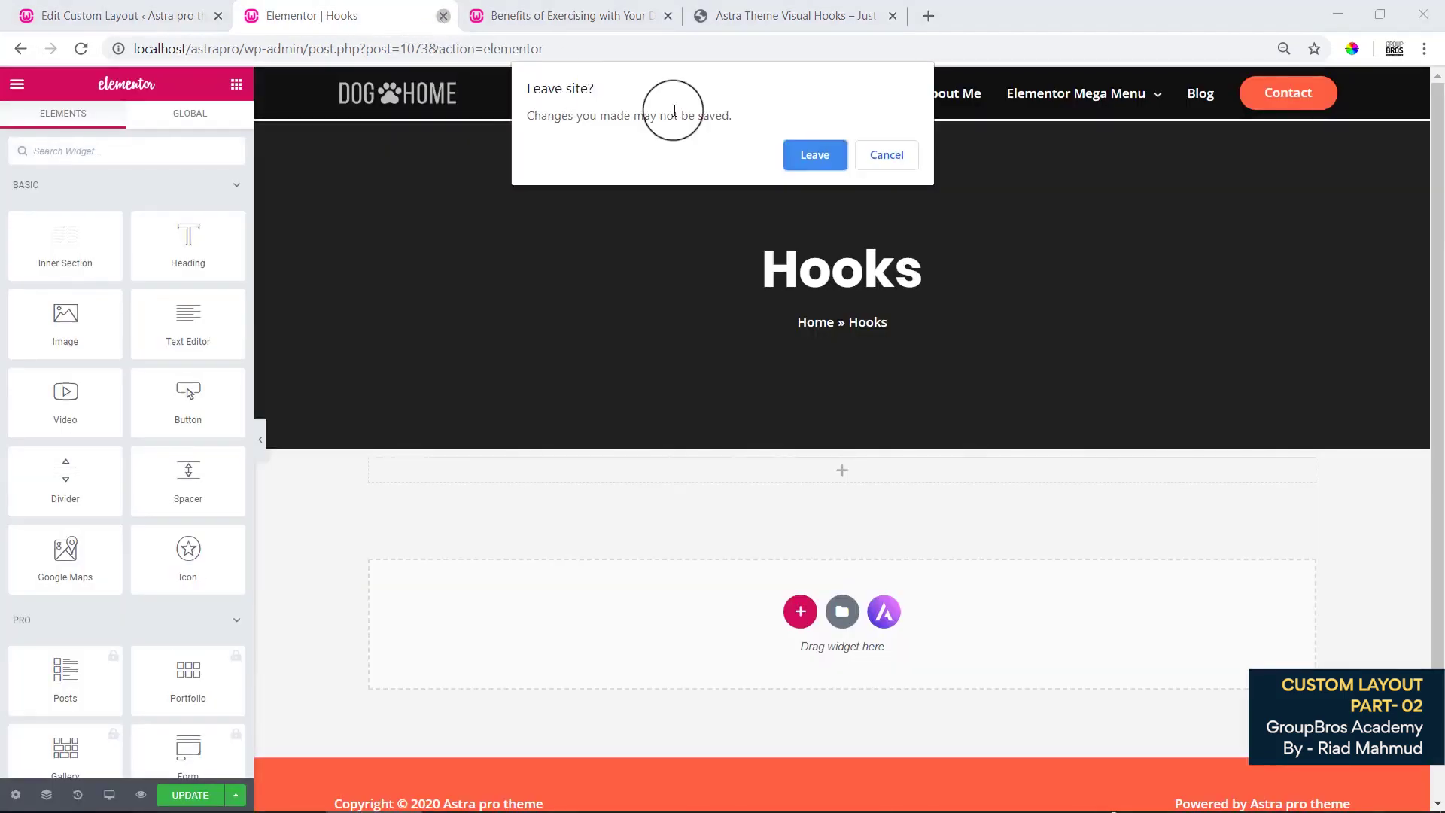
{"action": "left_click", "coordinate": [812, 151]}
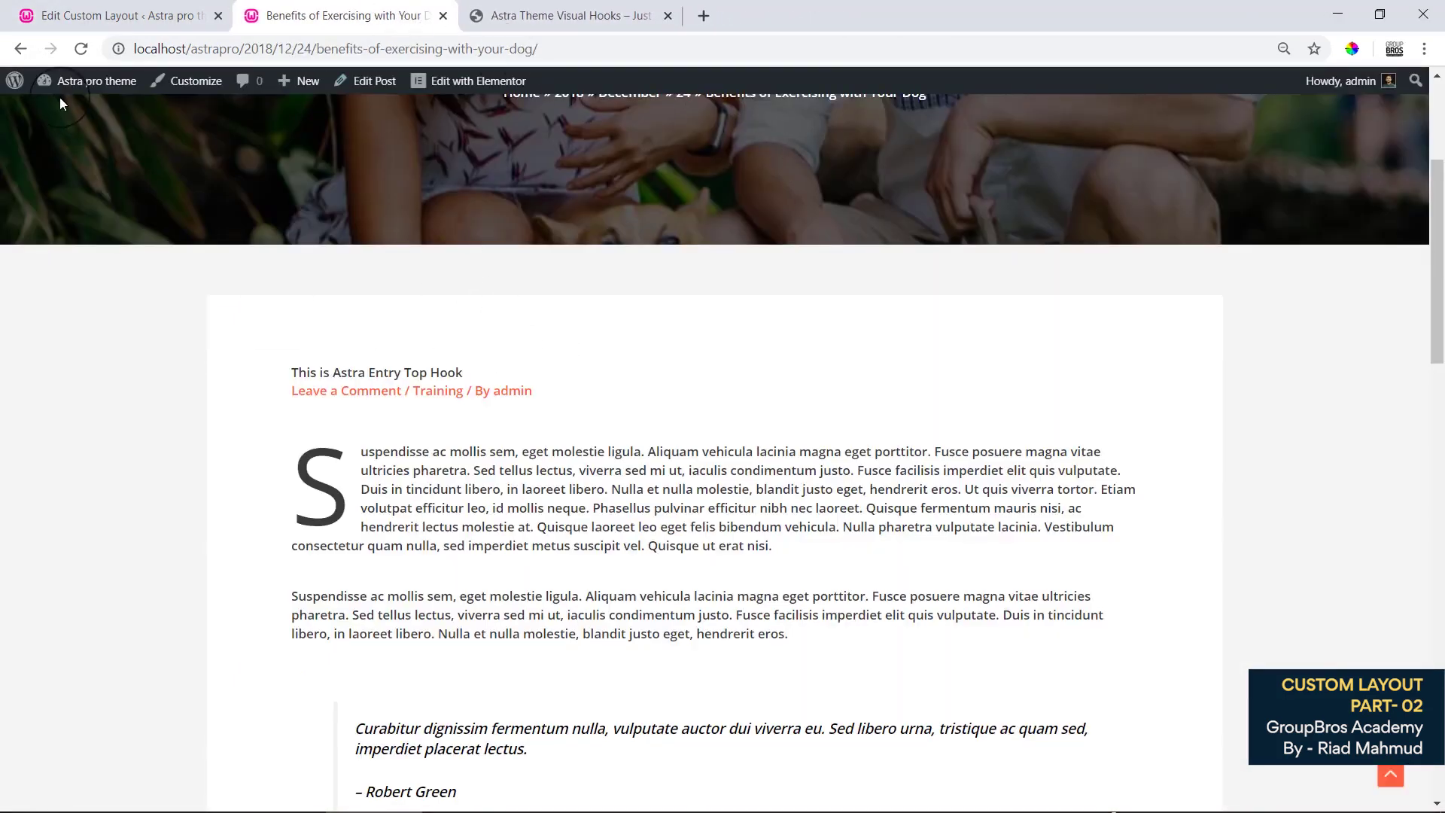
{"action": "left_click", "coordinate": [80, 49]}
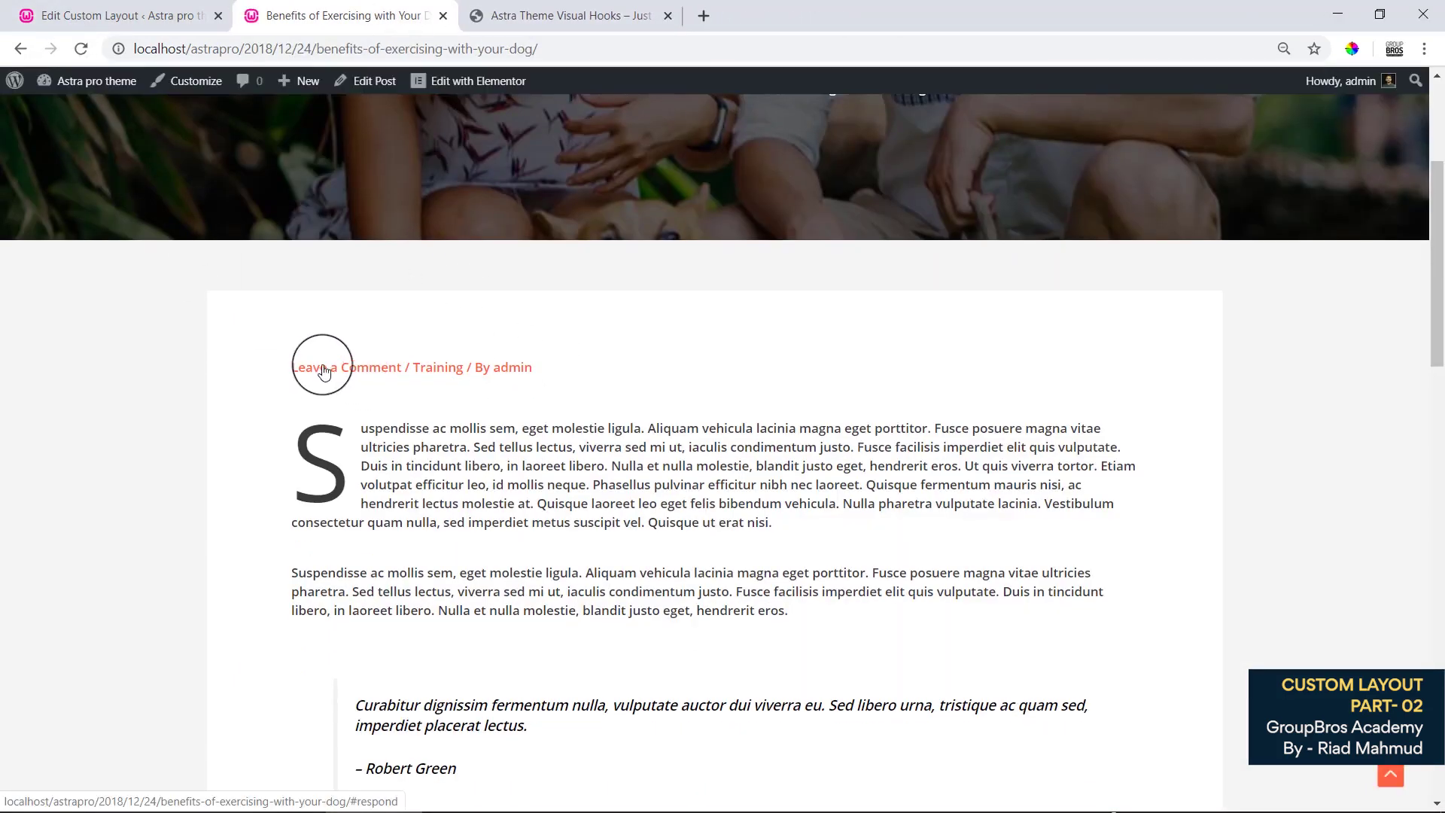
Switch the Hooks layout back to the WordPress editor and update it.
{"action": "left_click", "coordinate": [121, 15]}
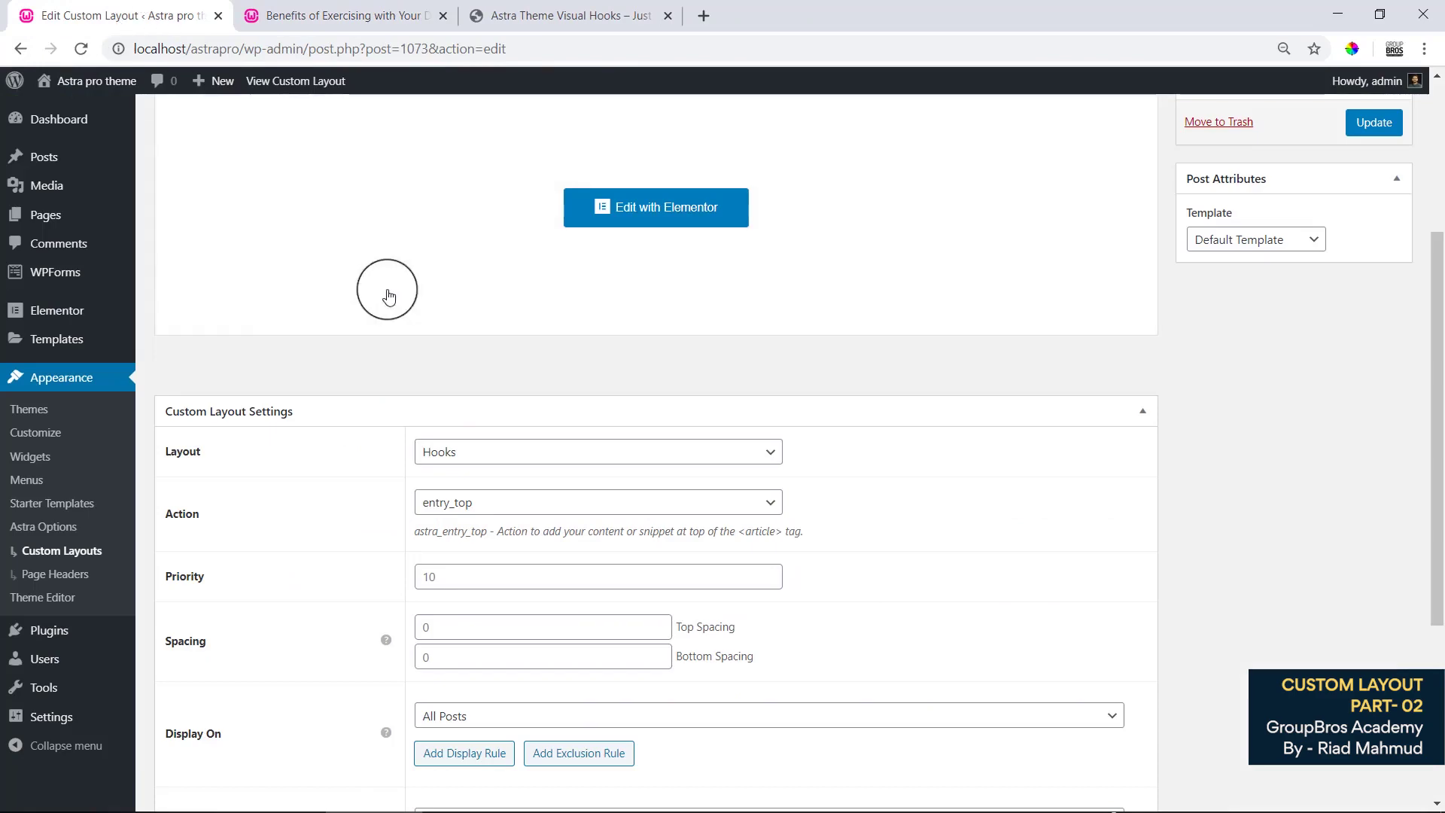
{"action": "scroll", "coordinate": [668, 346], "scroll_direction": "up", "scroll_amount": 4}
{"action": "left_click", "coordinate": [290, 331]}
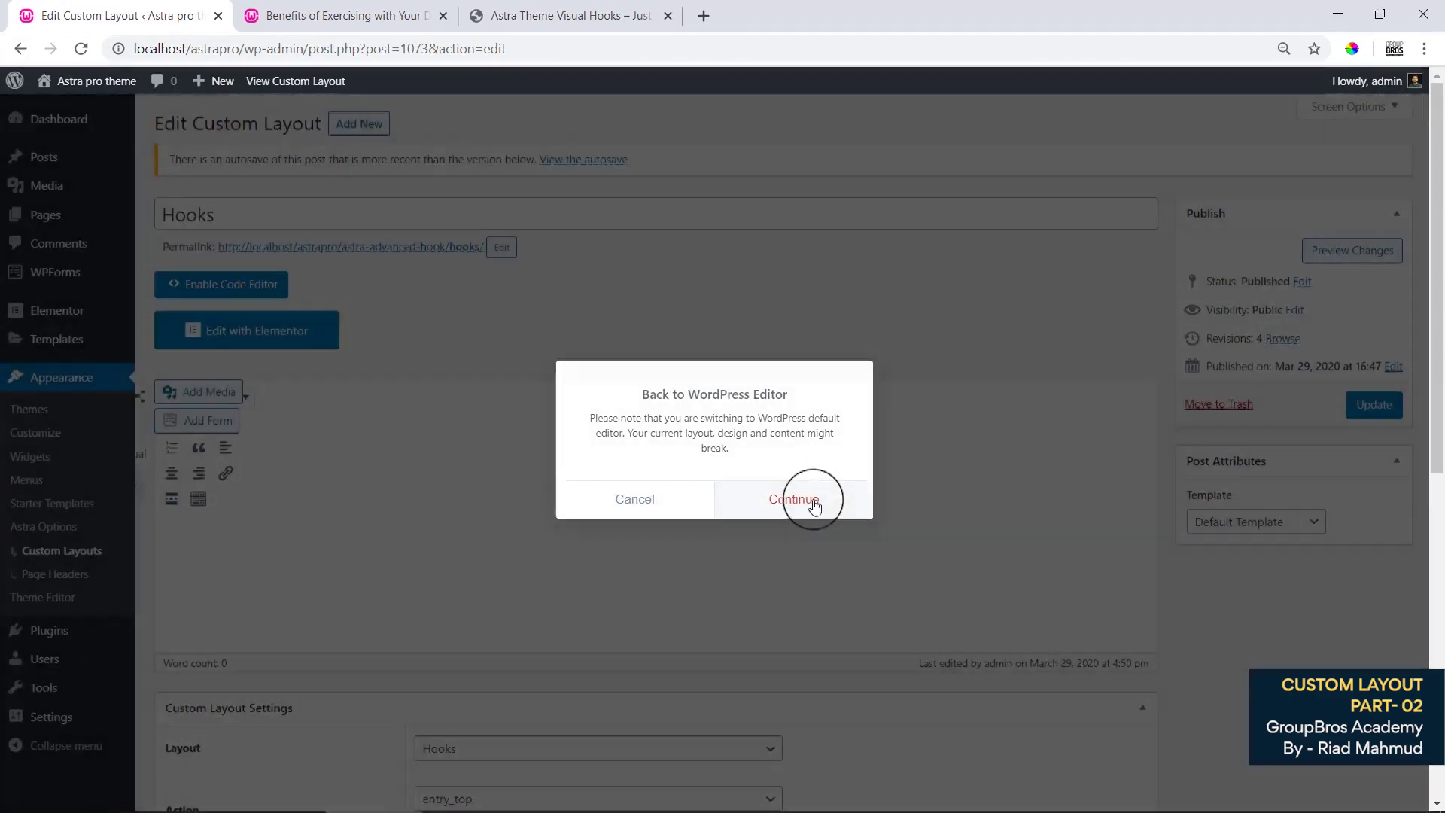
{"action": "left_click", "coordinate": [814, 504]}
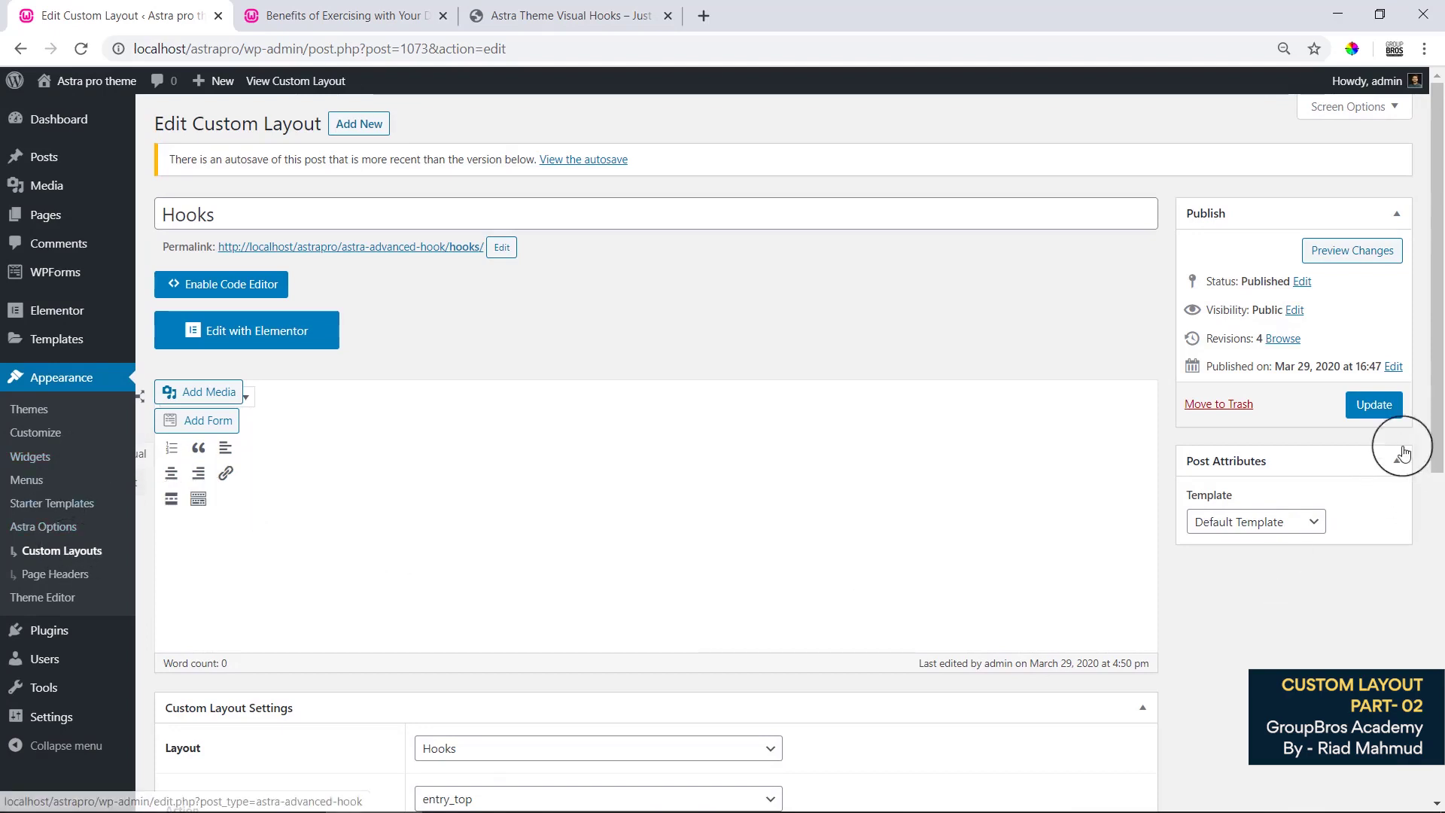
{"action": "left_click", "coordinate": [1373, 404]}
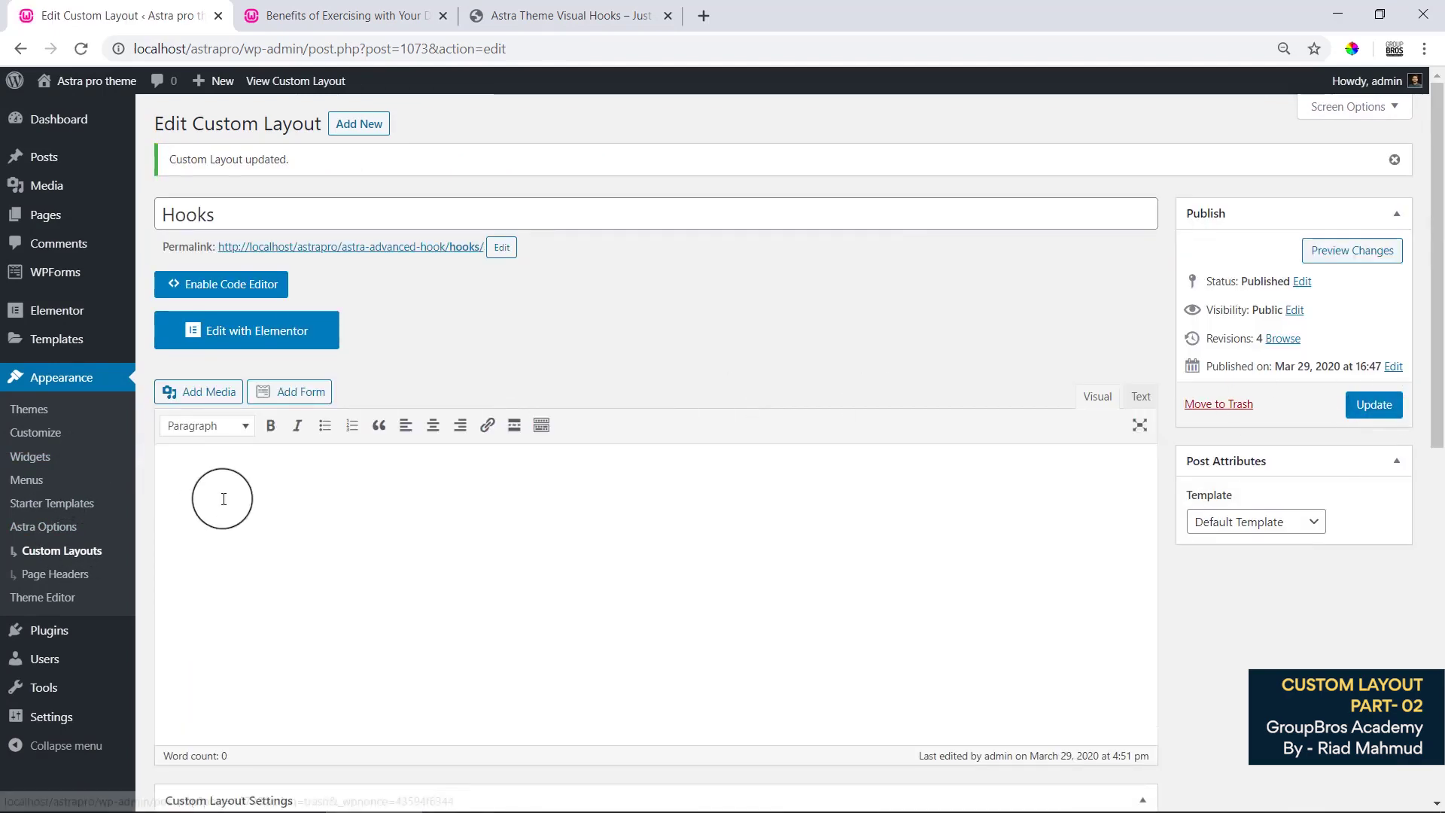
{"action": "left_click", "coordinate": [223, 499]}
{"action": "scroll", "coordinate": [375, 523], "scroll_direction": "down", "scroll_amount": 3}
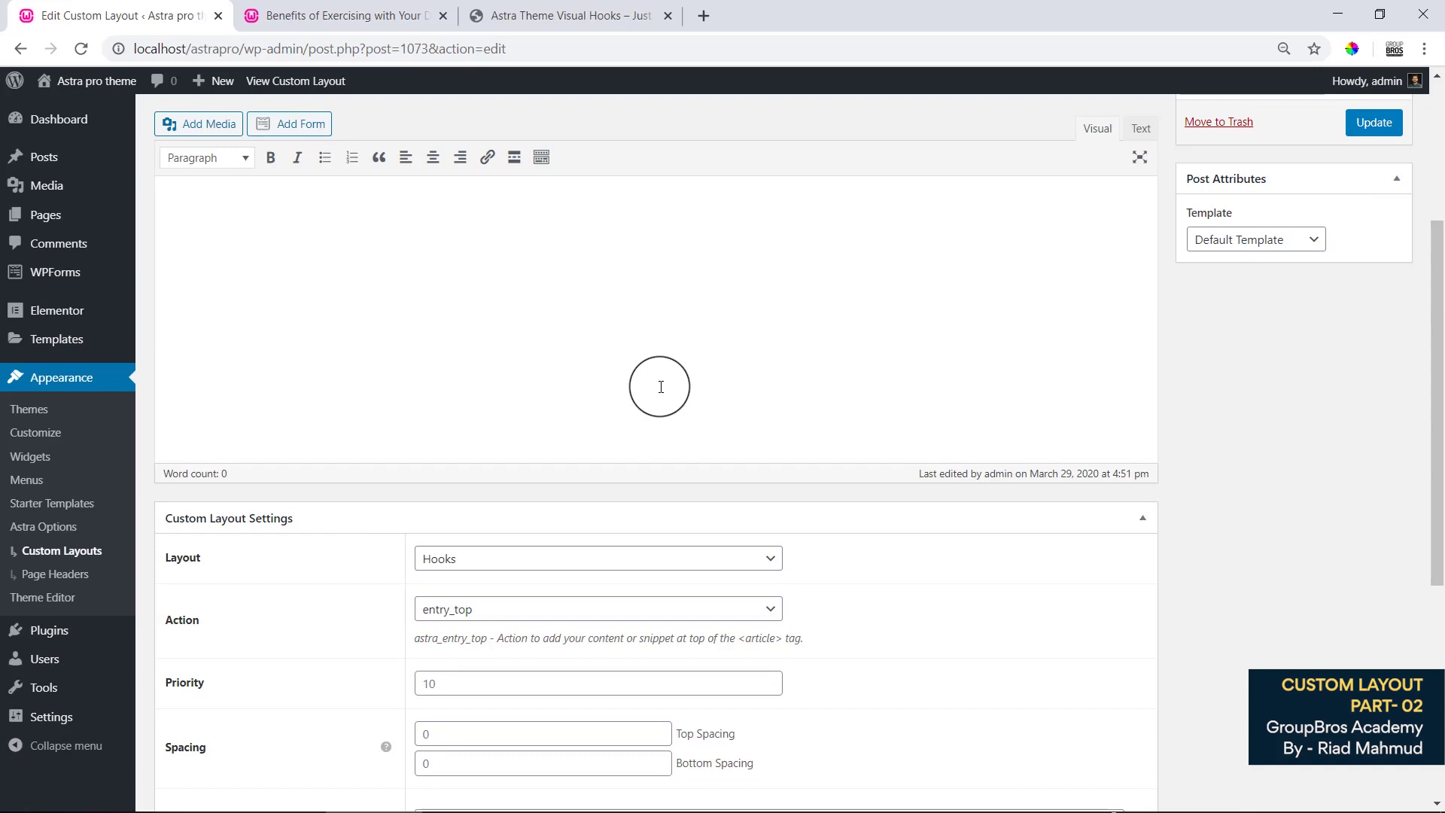
Search Google for "google ads" in a new browser tab and show the image results.
{"action": "left_click", "coordinate": [701, 15]}
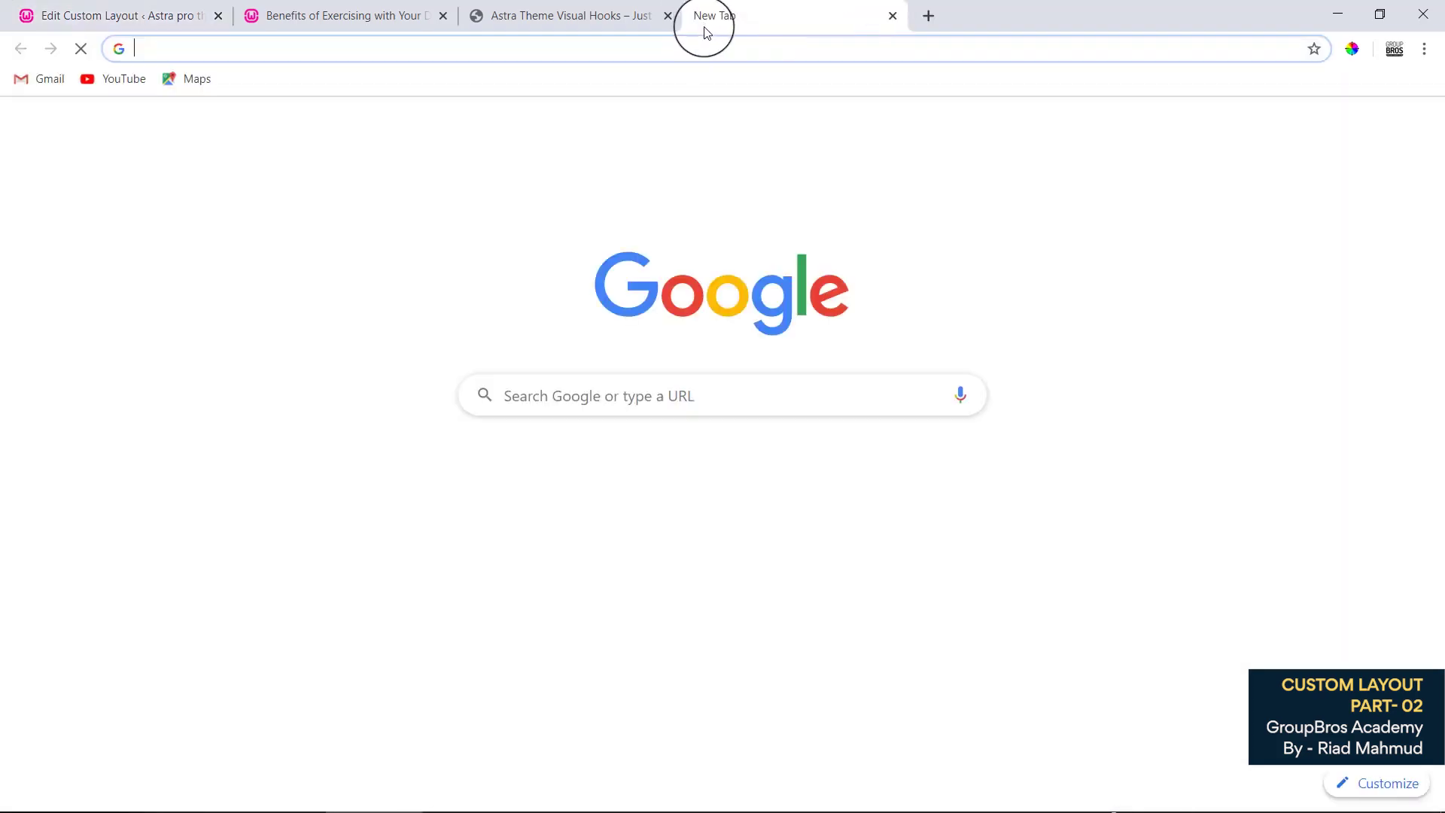
{"action": "type", "text": "google as"}
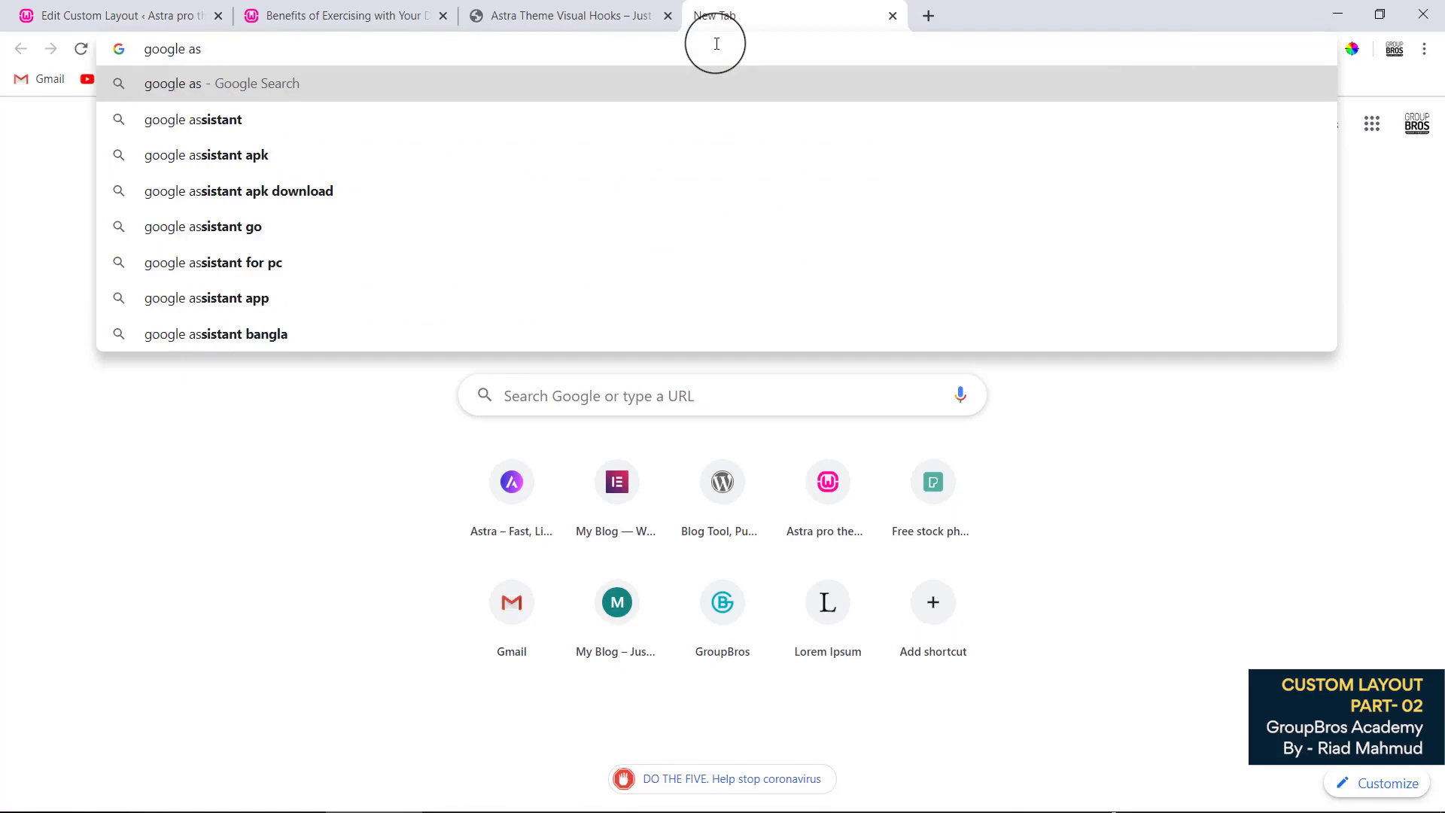
{"action": "key", "text": "BackSpace"}
{"action": "type", "text": "ds"}
{"action": "key", "text": "Return"}
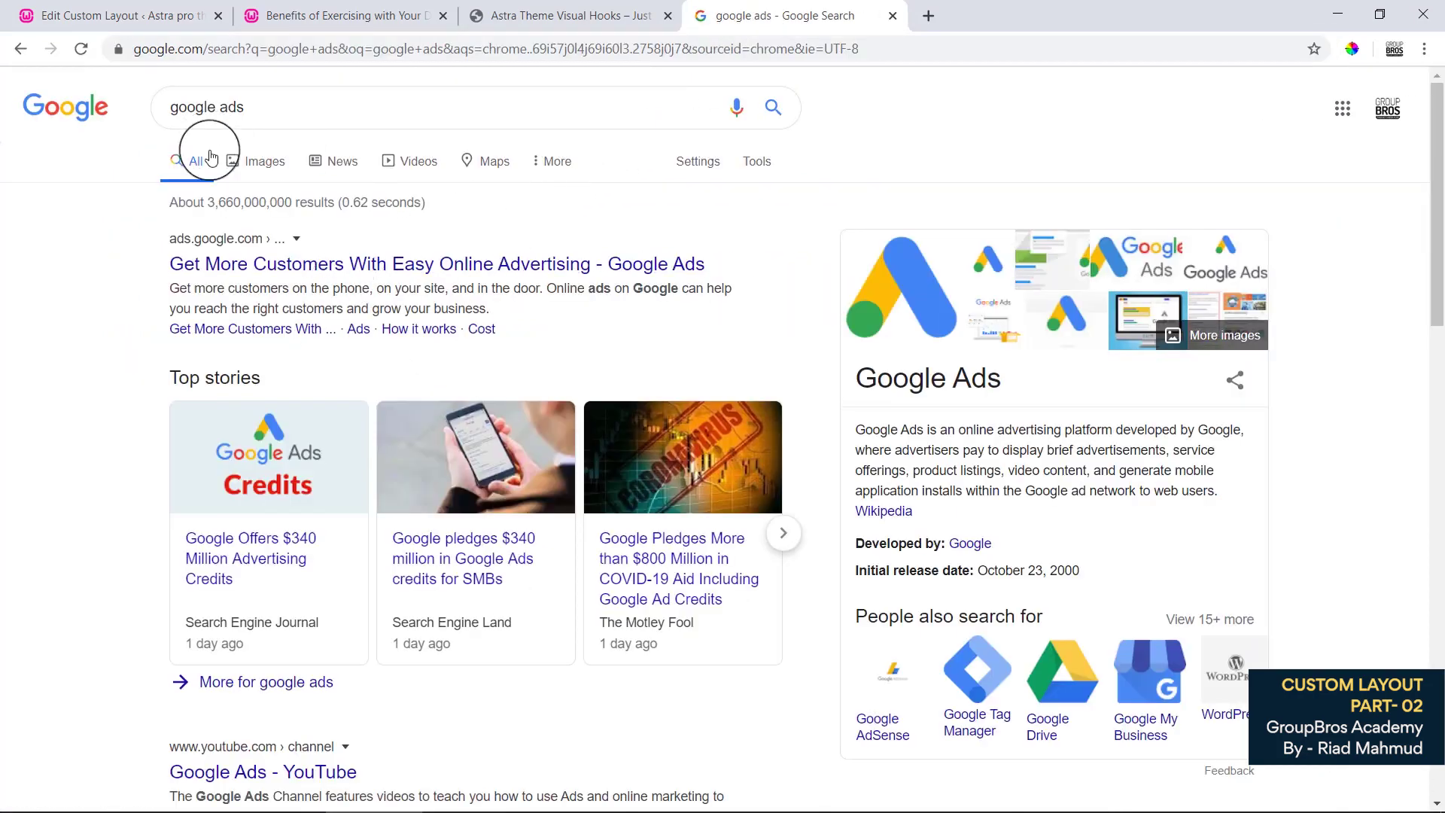
{"action": "left_click", "coordinate": [248, 165]}
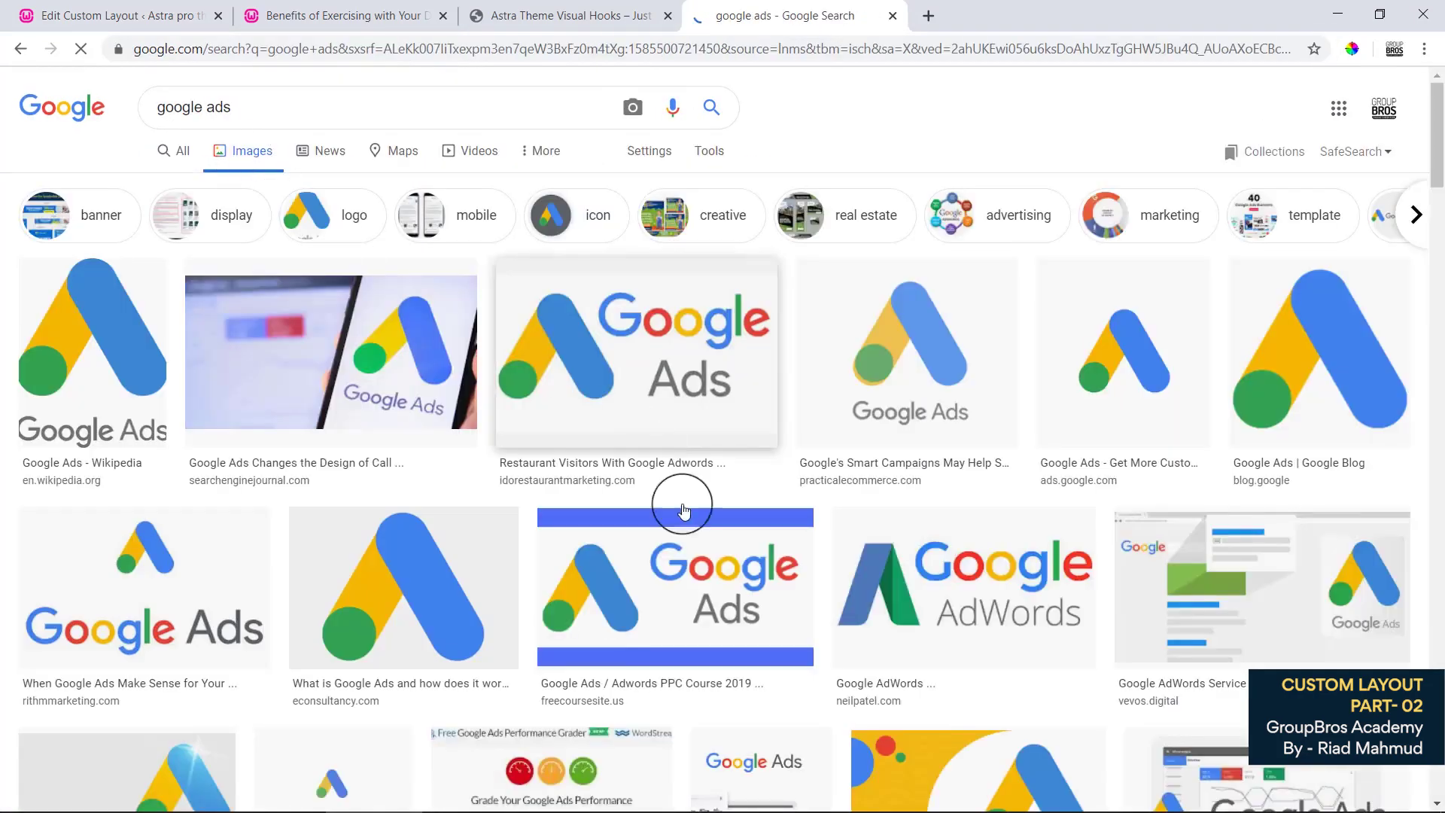
Browse the Google Ads image results, close that browser tab and return to editing the Hooks layout.
{"action": "scroll", "coordinate": [677, 499], "scroll_direction": "down", "scroll_amount": 5}
{"action": "scroll", "coordinate": [579, 494], "scroll_direction": "down", "scroll_amount": 15}
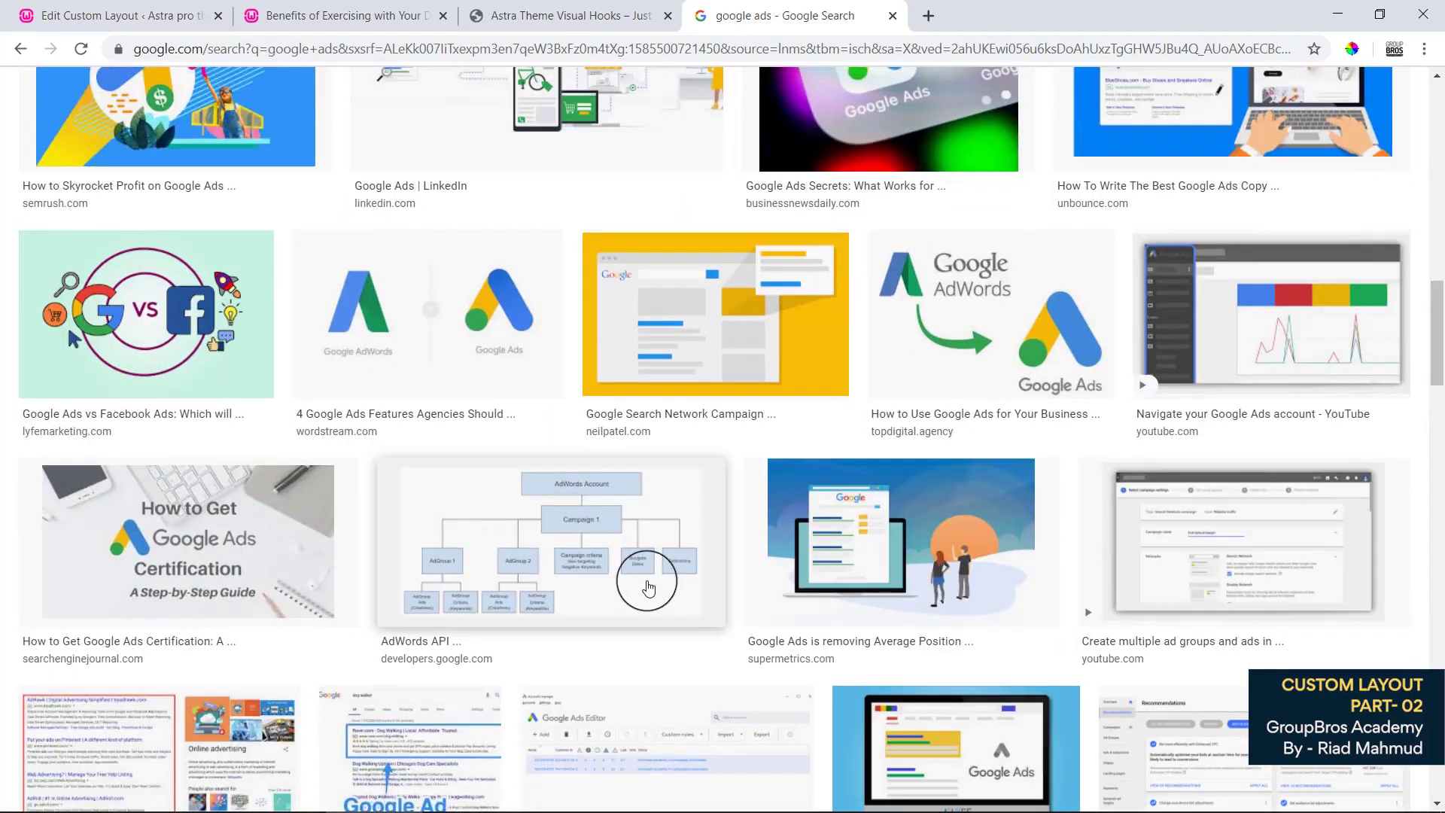
{"action": "scroll", "coordinate": [649, 585], "scroll_direction": "down", "scroll_amount": 15}
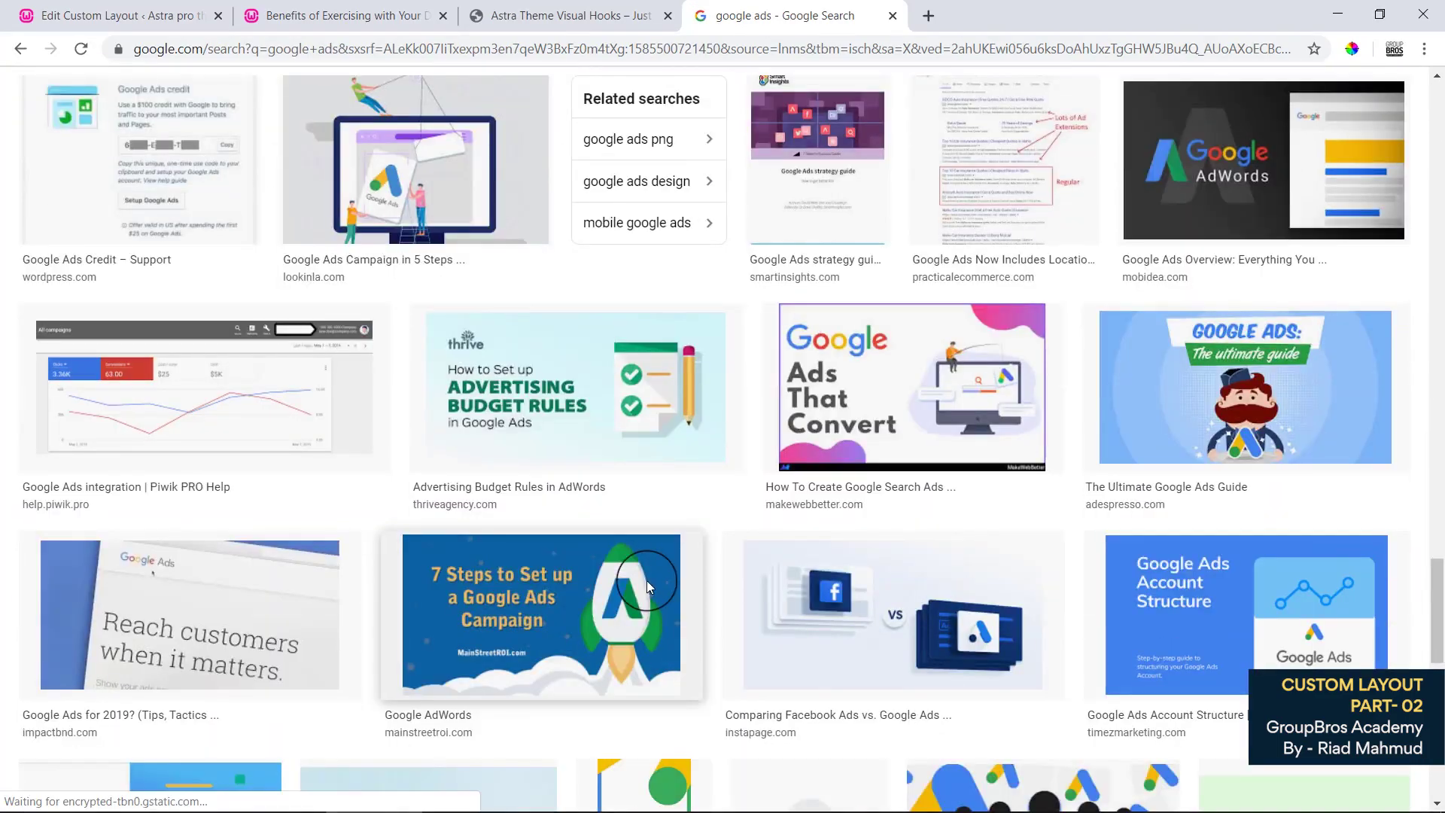
{"action": "scroll", "coordinate": [647, 526], "scroll_direction": "down", "scroll_amount": 10}
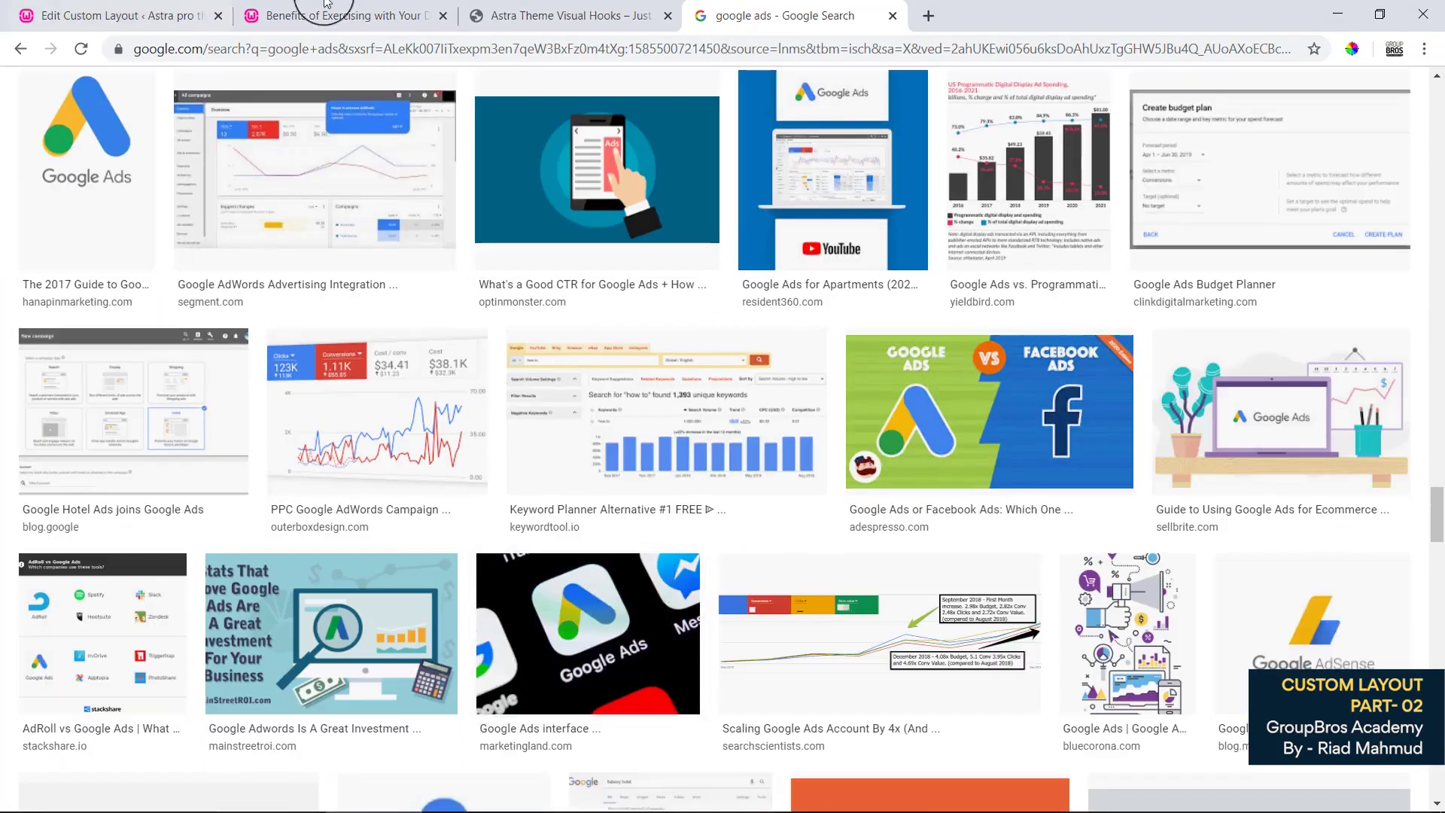
{"action": "left_click", "coordinate": [342, 15]}
{"action": "left_click", "coordinate": [891, 17]}
{"action": "left_click", "coordinate": [181, 15]}
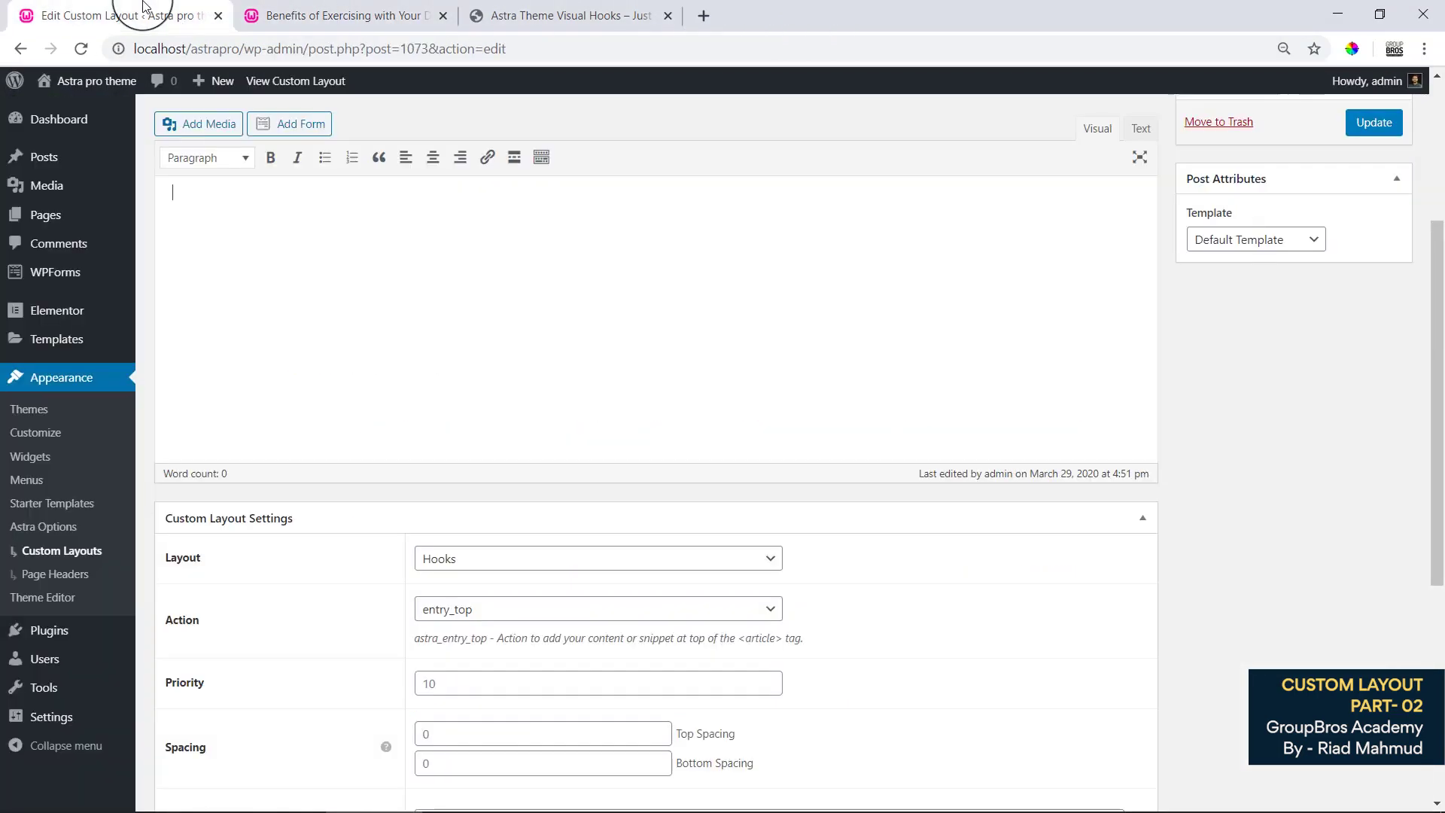
Review the Hooks layout's editor and settings and bring up the Astra Theme Visual Hooks page for reference.
{"action": "scroll", "coordinate": [398, 460], "scroll_direction": "up", "scroll_amount": 4}
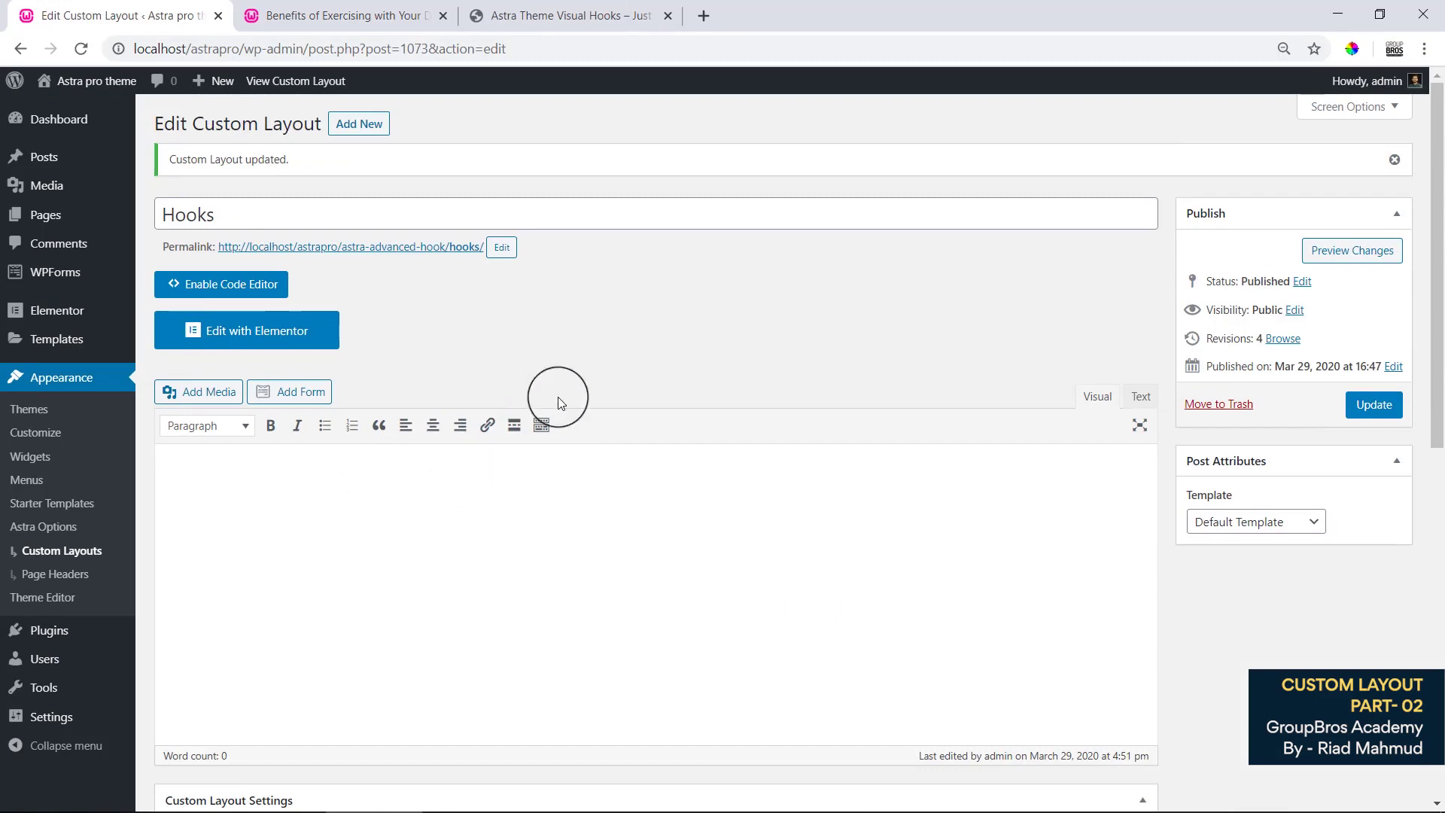
{"action": "scroll", "coordinate": [605, 483], "scroll_direction": "down", "scroll_amount": 4}
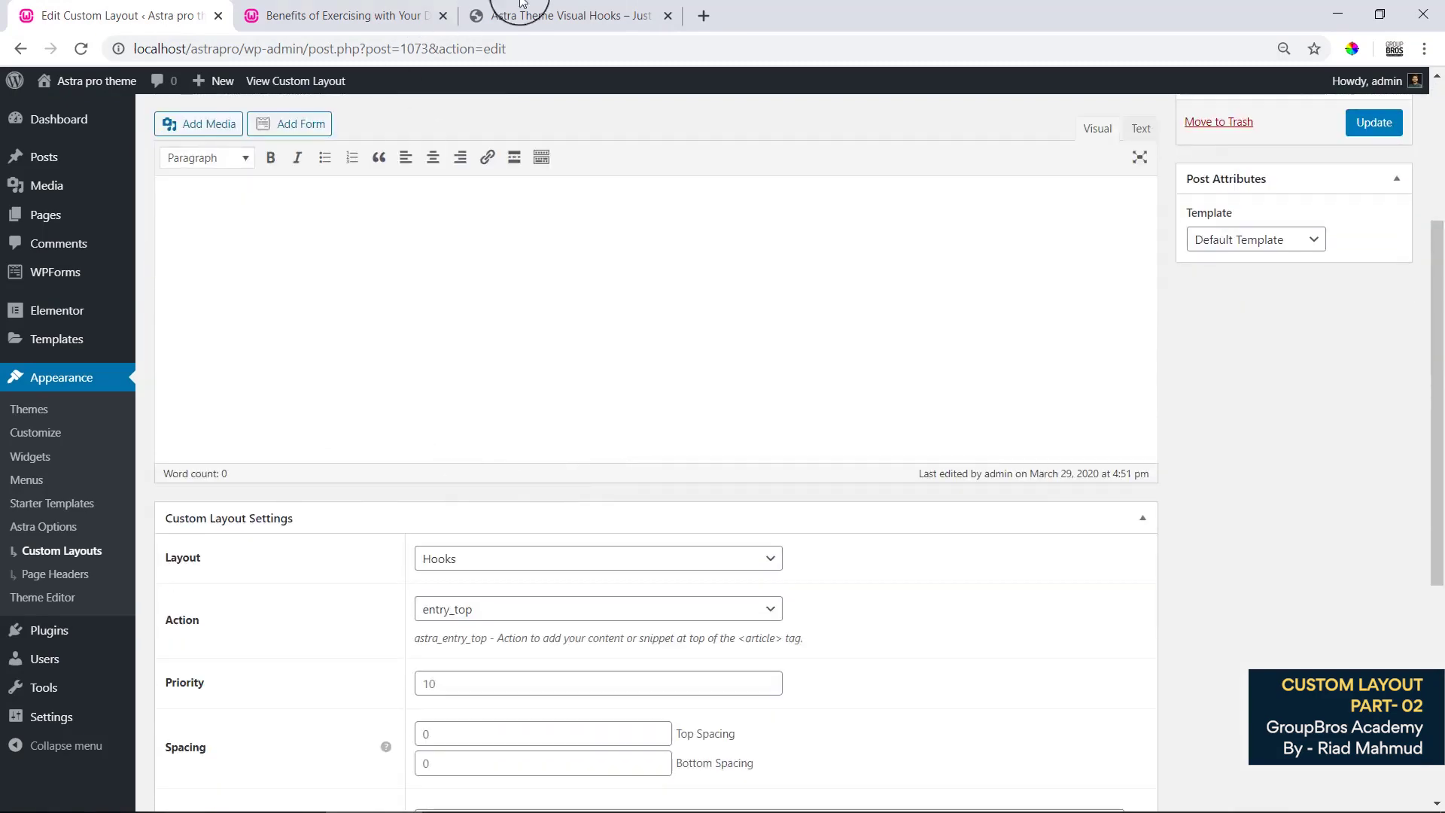
{"action": "left_click", "coordinate": [501, 15]}
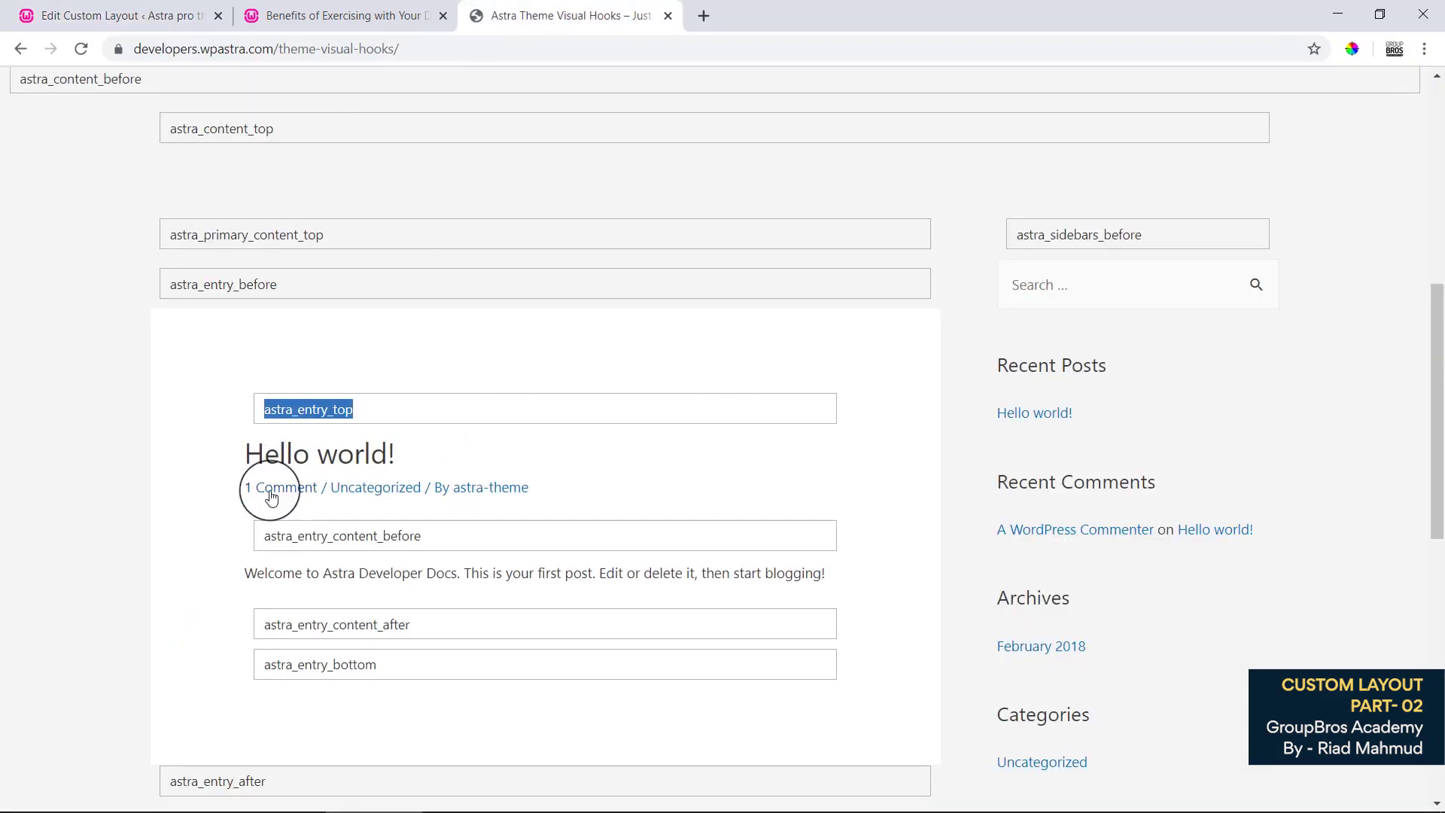
Locate the astra_entry_content_before position on the Astra Theme Visual Hooks page.
{"action": "left_click_drag", "start_coordinate": [260, 537], "coordinate": [335, 535]}
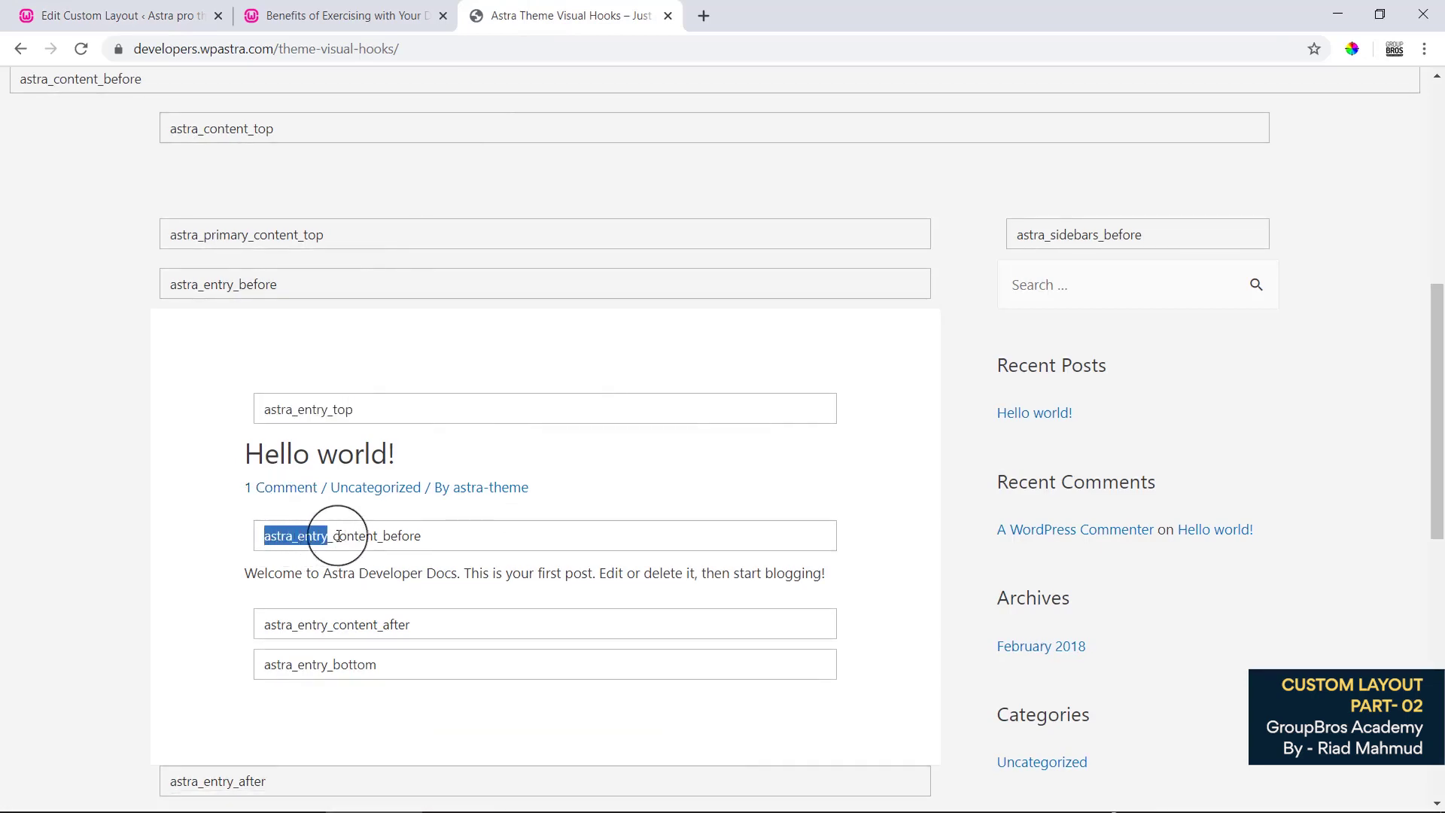
{"action": "left_click", "coordinate": [392, 536]}
{"action": "double_click", "coordinate": [344, 541]}
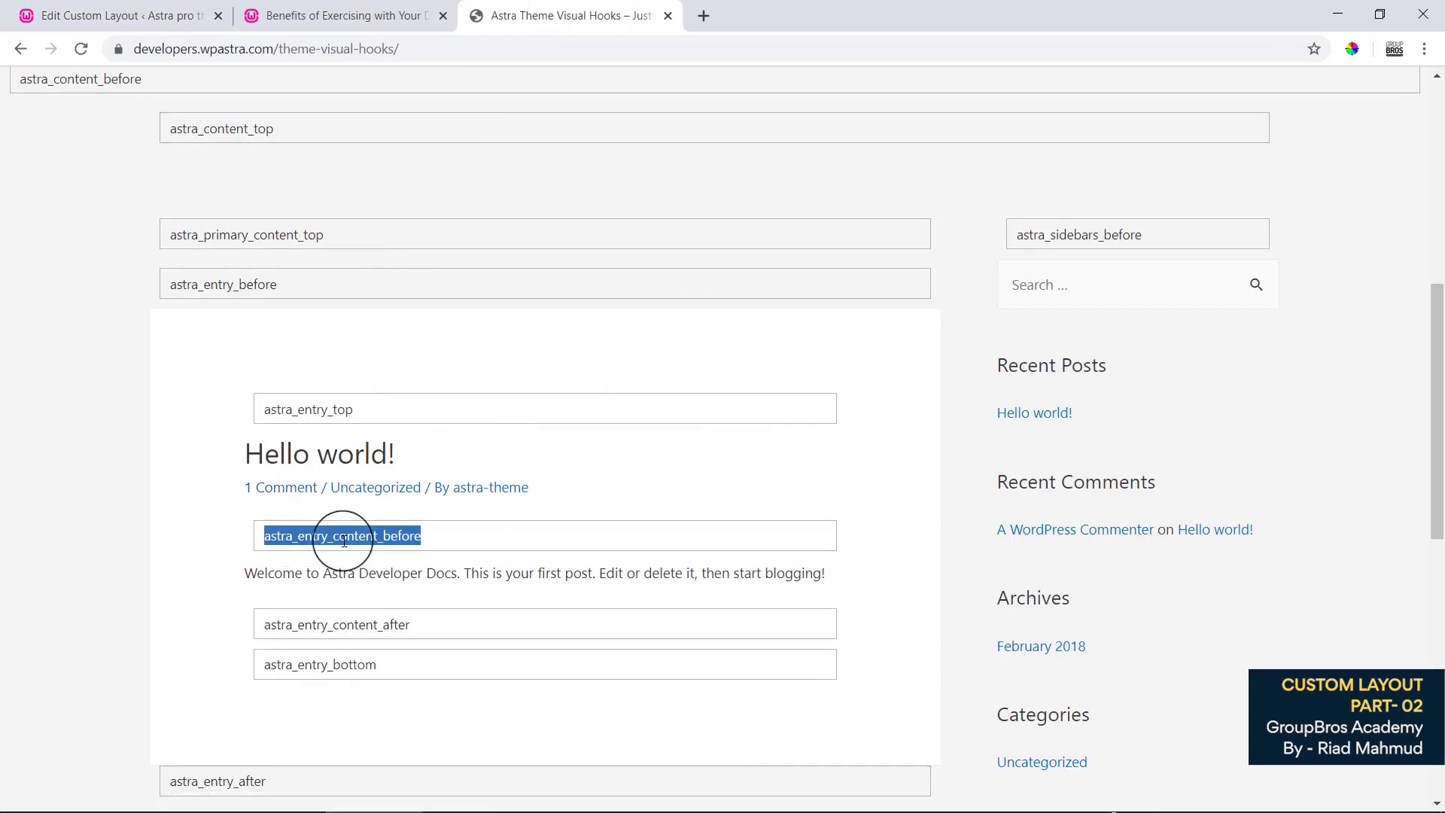
Return to editing the Hooks layout and set its action to entry_content_before.
{"action": "left_click", "coordinate": [161, 16]}
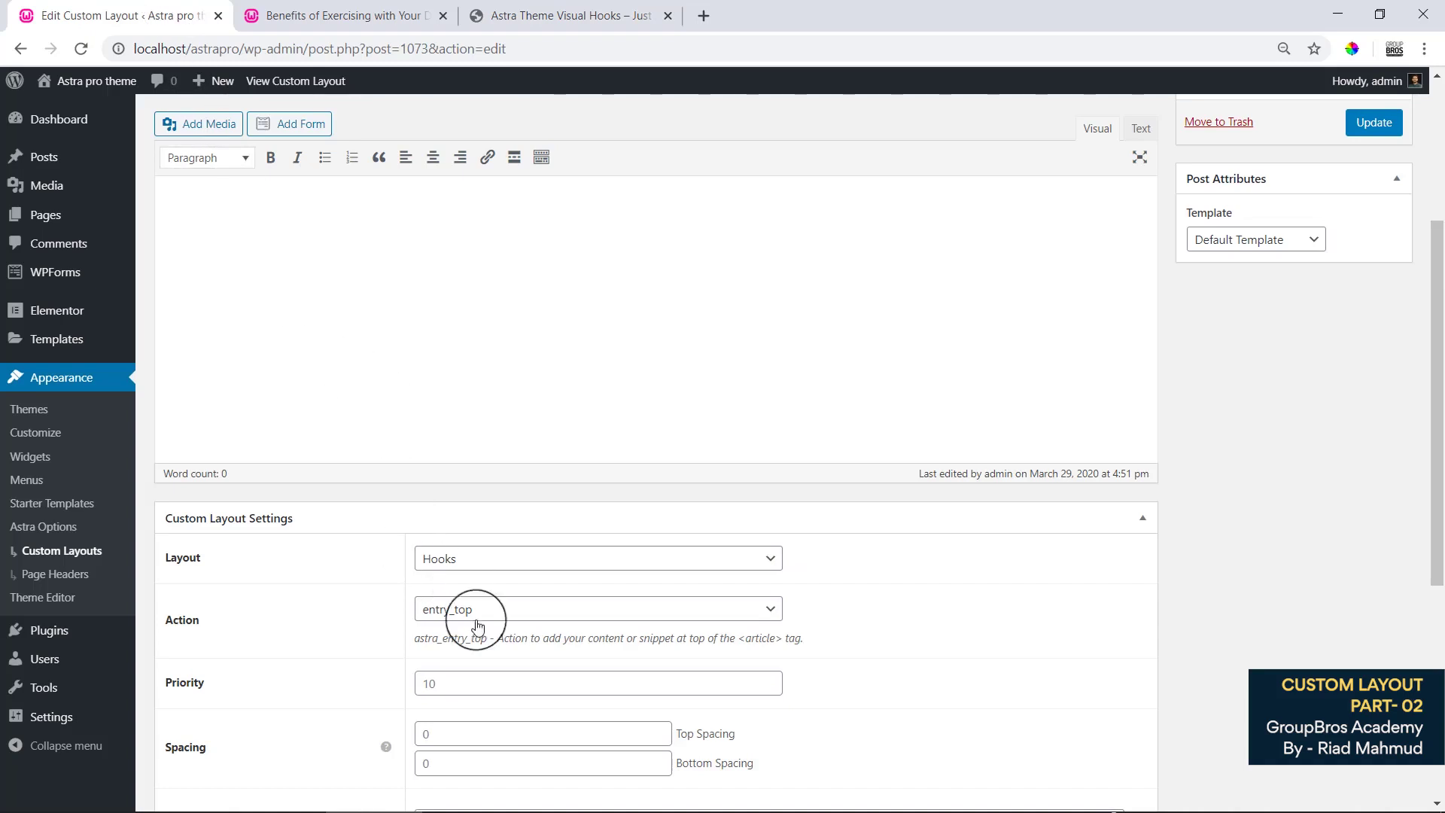
{"action": "scroll", "coordinate": [588, 602], "scroll_direction": "down", "scroll_amount": 4}
{"action": "left_click", "coordinate": [480, 325]}
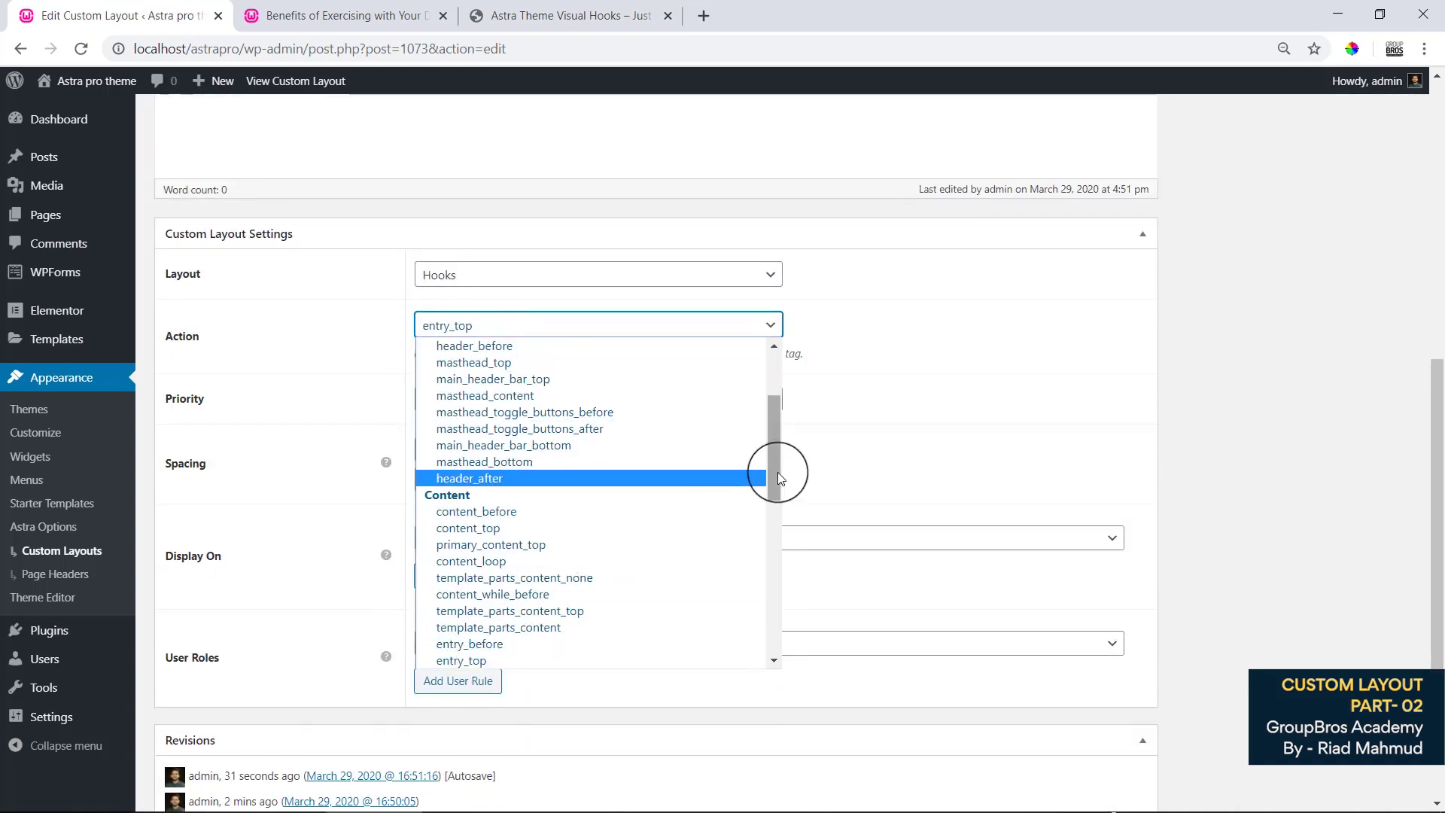
{"action": "left_click_drag", "start_coordinate": [774, 463], "coordinate": [773, 485]}
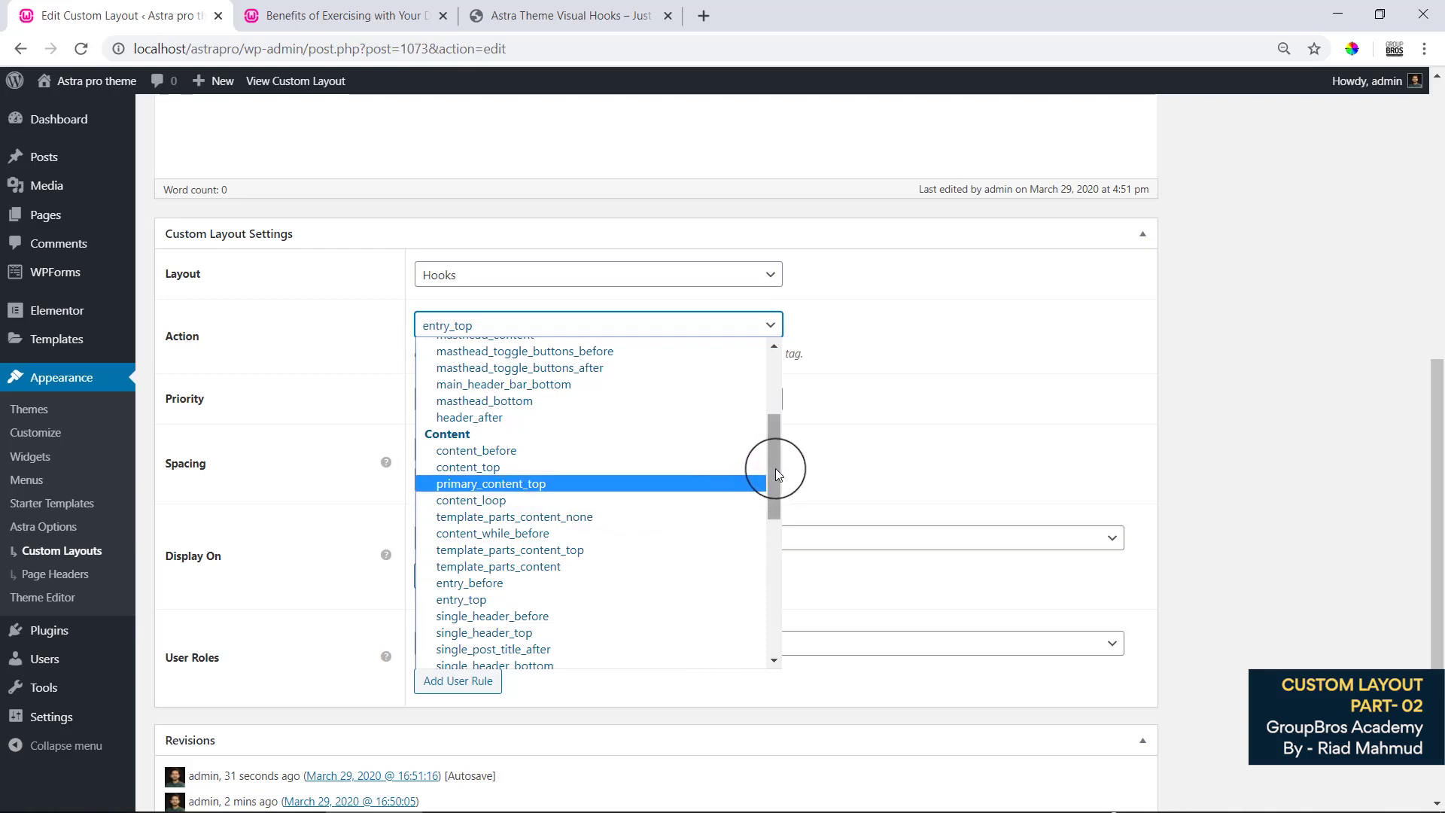
{"action": "left_click_drag", "start_coordinate": [776, 470], "coordinate": [776, 478]}
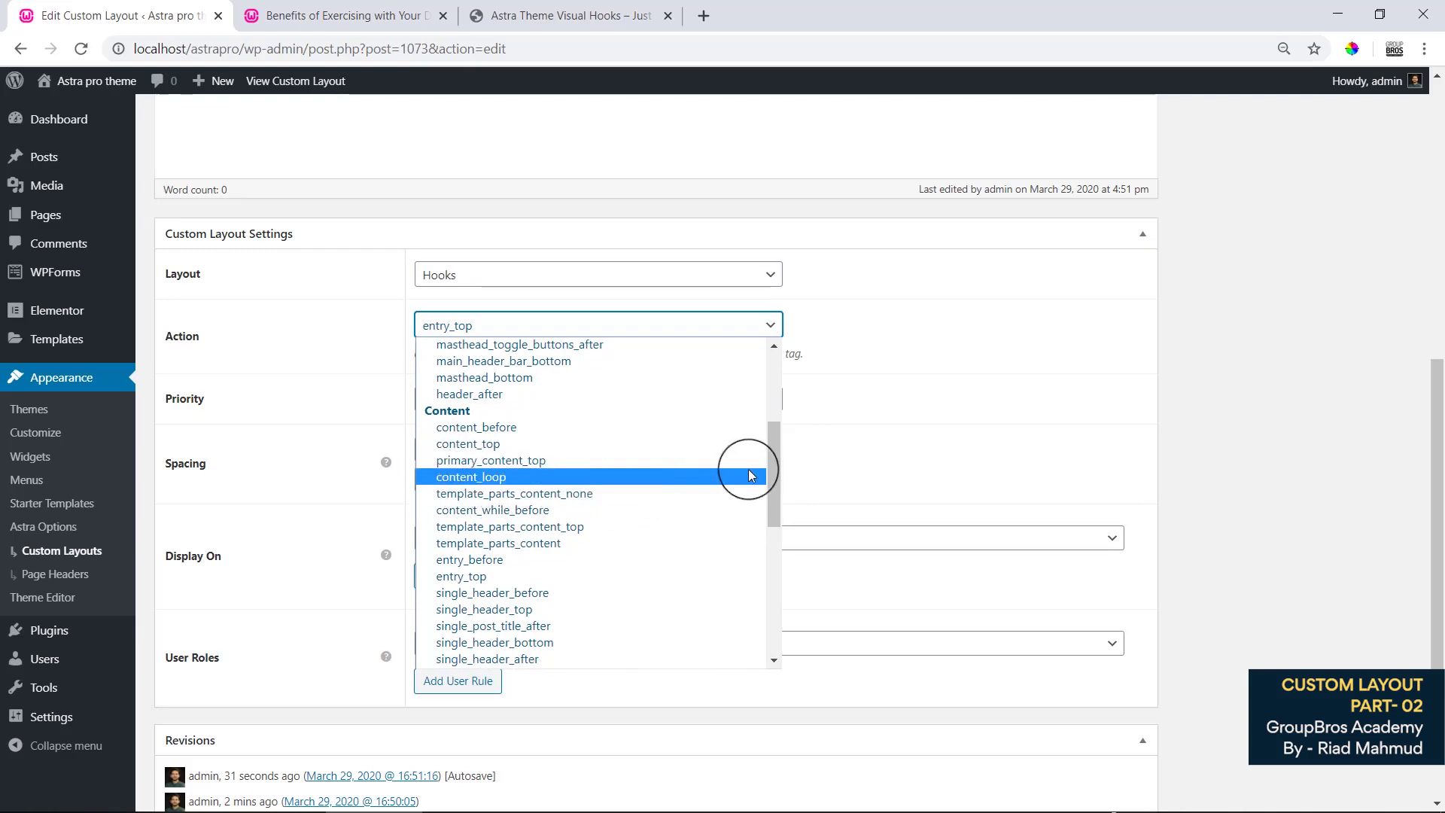
{"action": "left_click_drag", "start_coordinate": [770, 474], "coordinate": [766, 502]}
{"action": "left_click", "coordinate": [501, 589]}
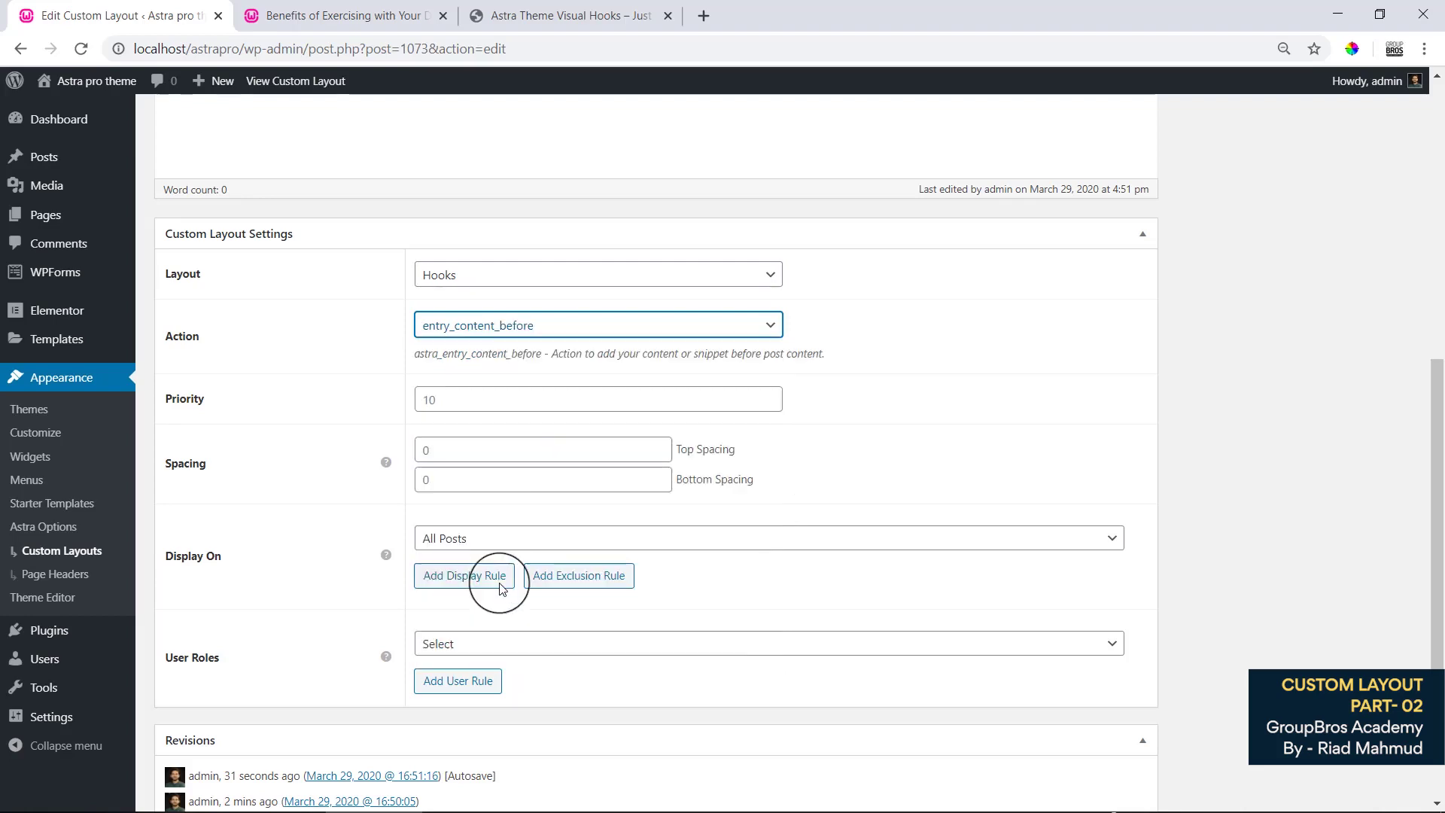
Review the remaining hook positions on the Astra Theme Visual Hooks page, from footer to header, and return to the Hooks layout's editor.
{"action": "left_click", "coordinate": [591, 6]}
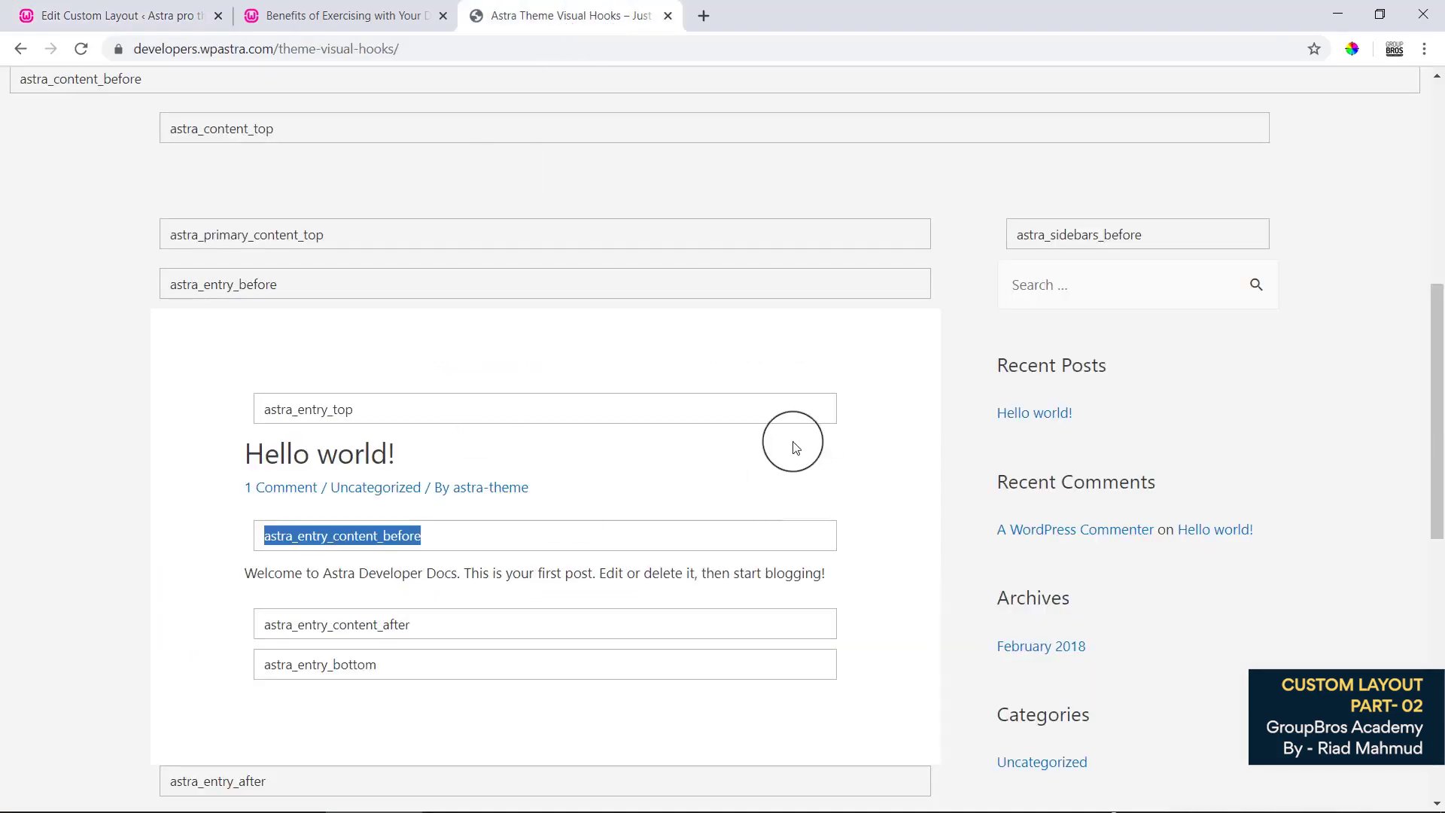
{"action": "scroll", "coordinate": [770, 451], "scroll_direction": "down", "scroll_amount": 3}
{"action": "scroll", "coordinate": [474, 532], "scroll_direction": "down", "scroll_amount": 3}
{"action": "scroll", "coordinate": [472, 532], "scroll_direction": "down", "scroll_amount": 3}
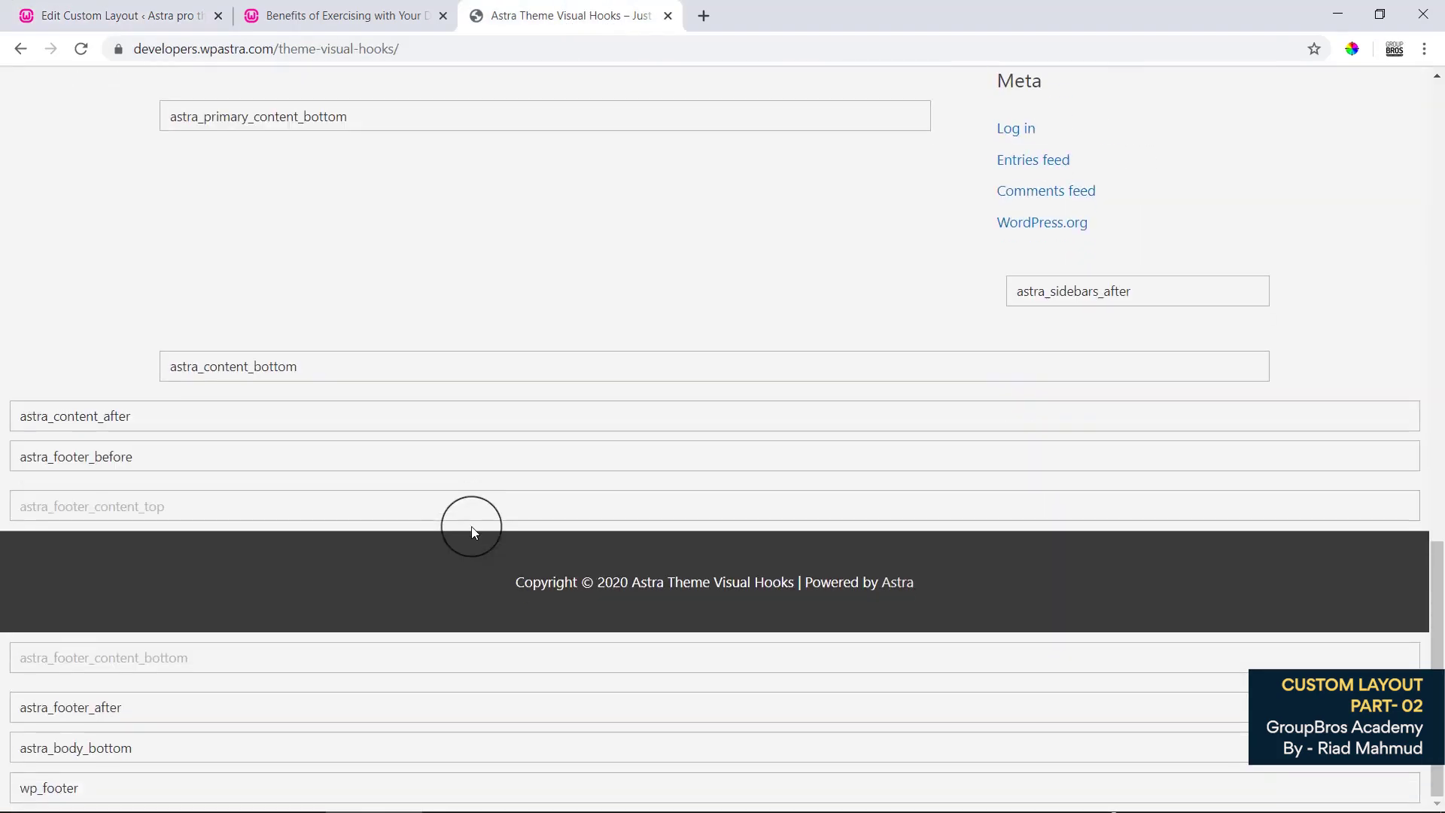
{"action": "scroll", "coordinate": [356, 551], "scroll_direction": "up", "scroll_amount": 15}
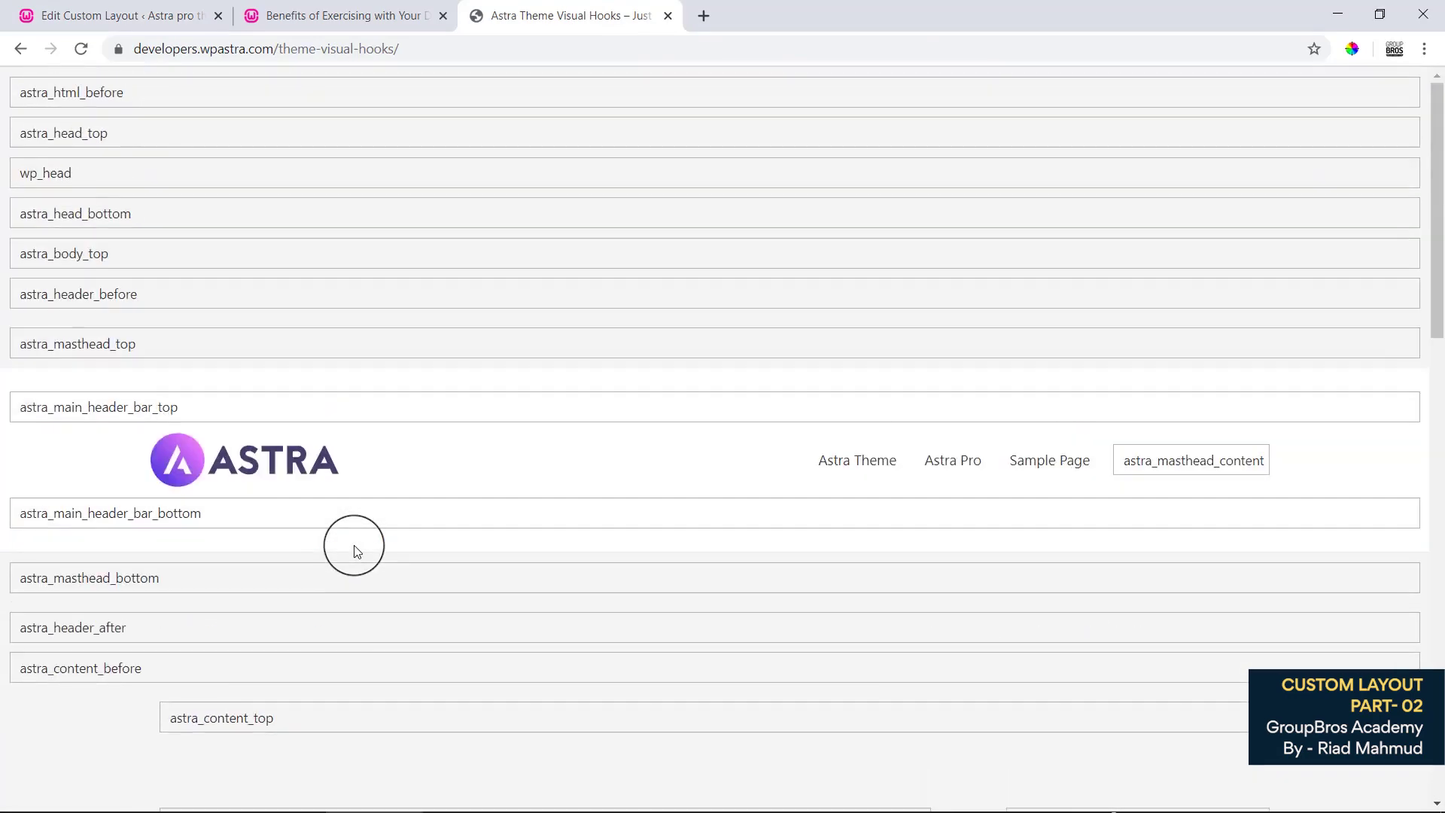
{"action": "left_click", "coordinate": [306, 16]}
{"action": "left_click", "coordinate": [202, 16]}
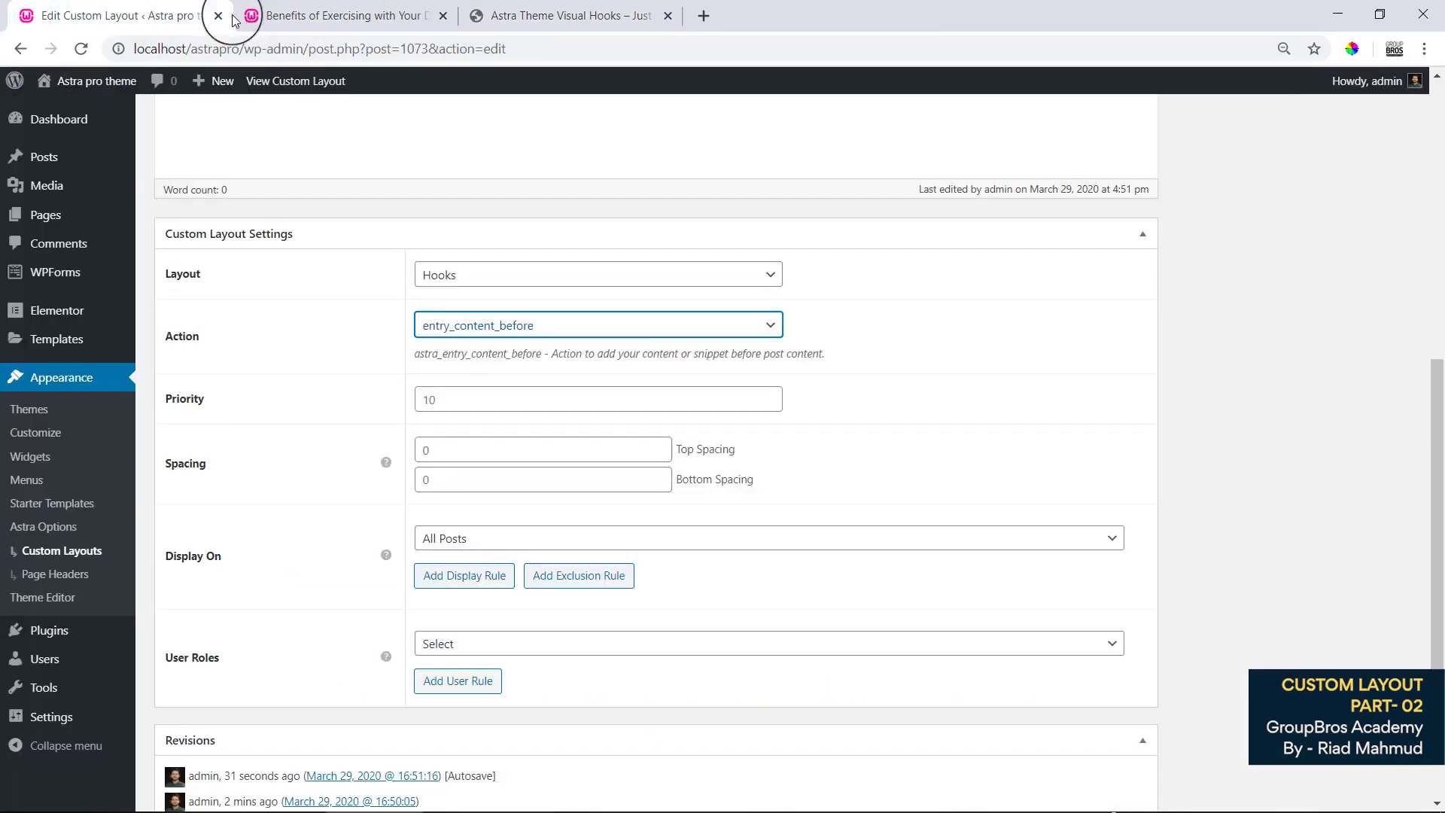
{"action": "left_click", "coordinate": [958, 348]}
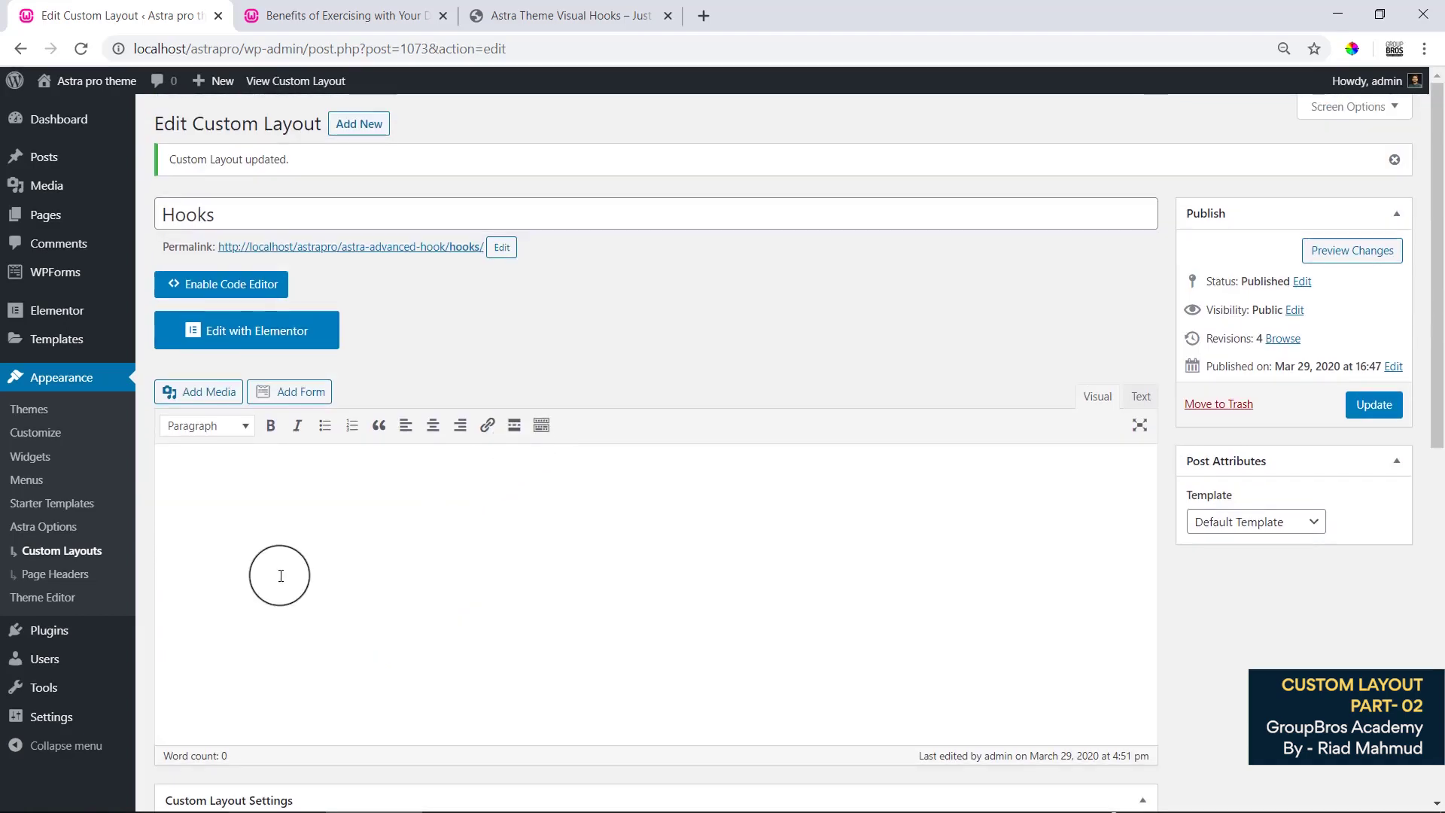
Enter "এটা ইন্ট্রি কন্টেন্ট এর আগে বসবে :)" as the Hooks layout's content and update the layout.
{"action": "type", "text": "eTa intr"}
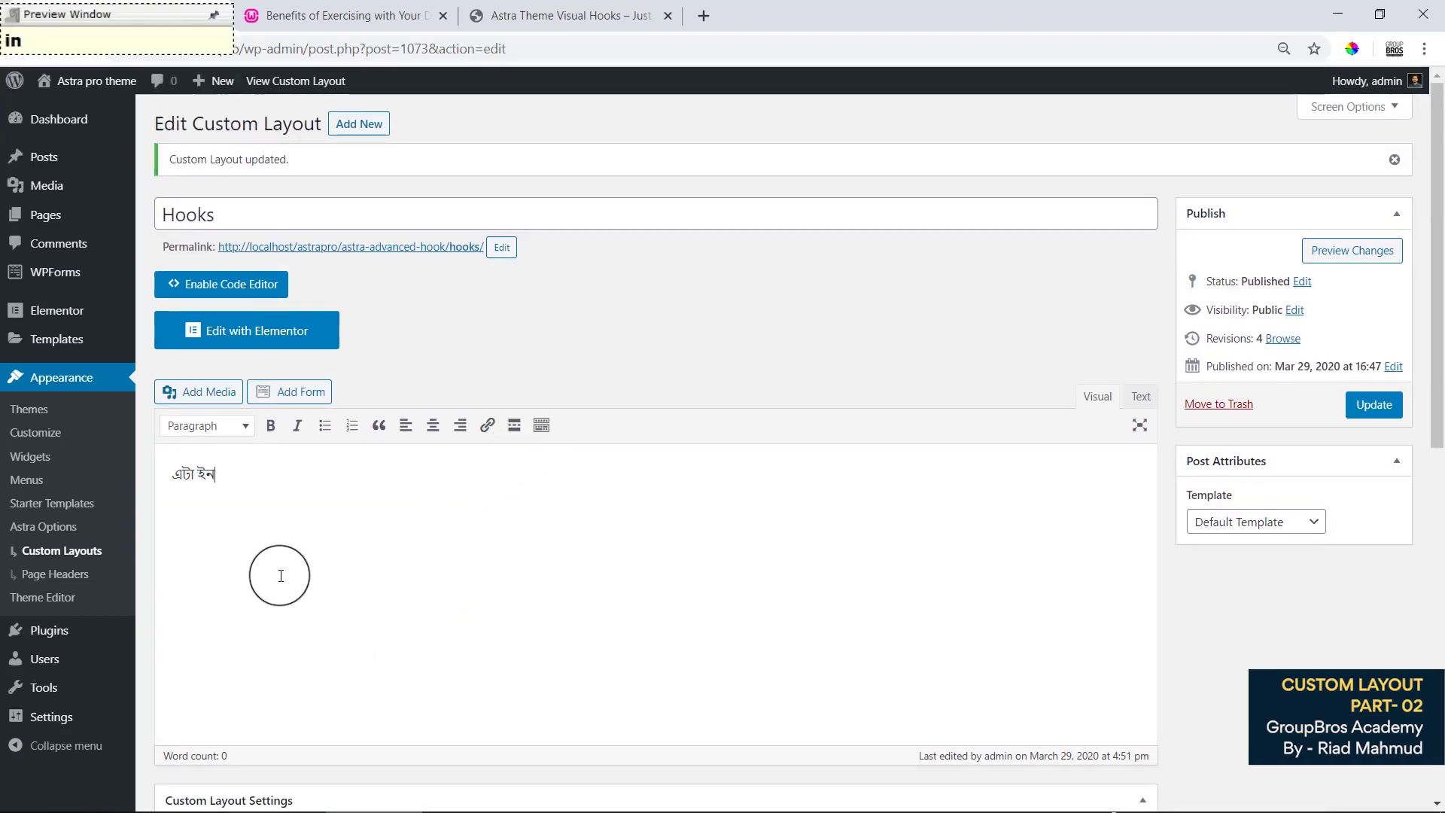
{"action": "type", "text": "T"}
{"action": "key", "text": "BackSpace"}
{"action": "key", "text": "BackSpace"}
{"action": "type", "text": "T"}
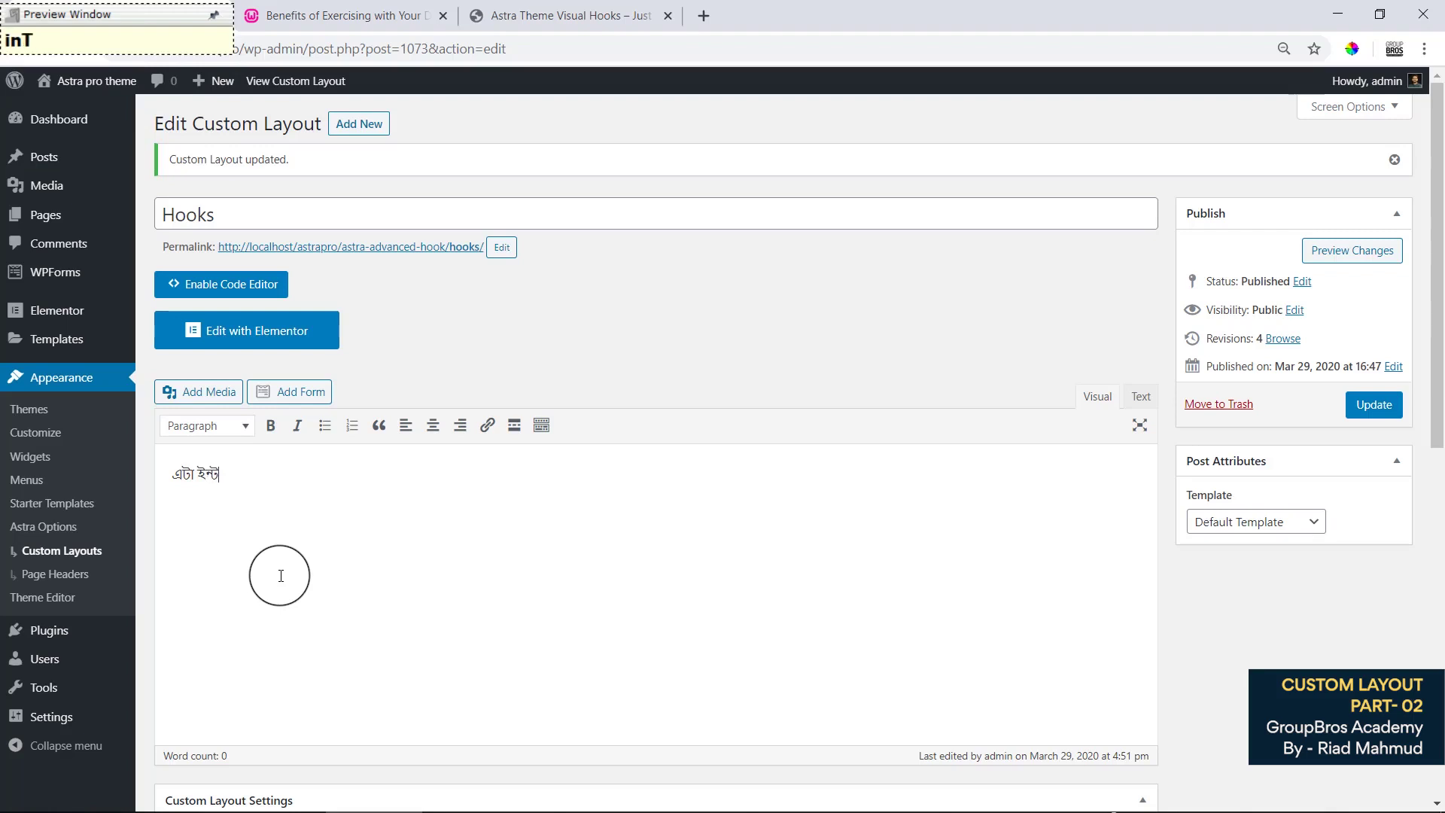
{"action": "type", "text": "ri kon"}
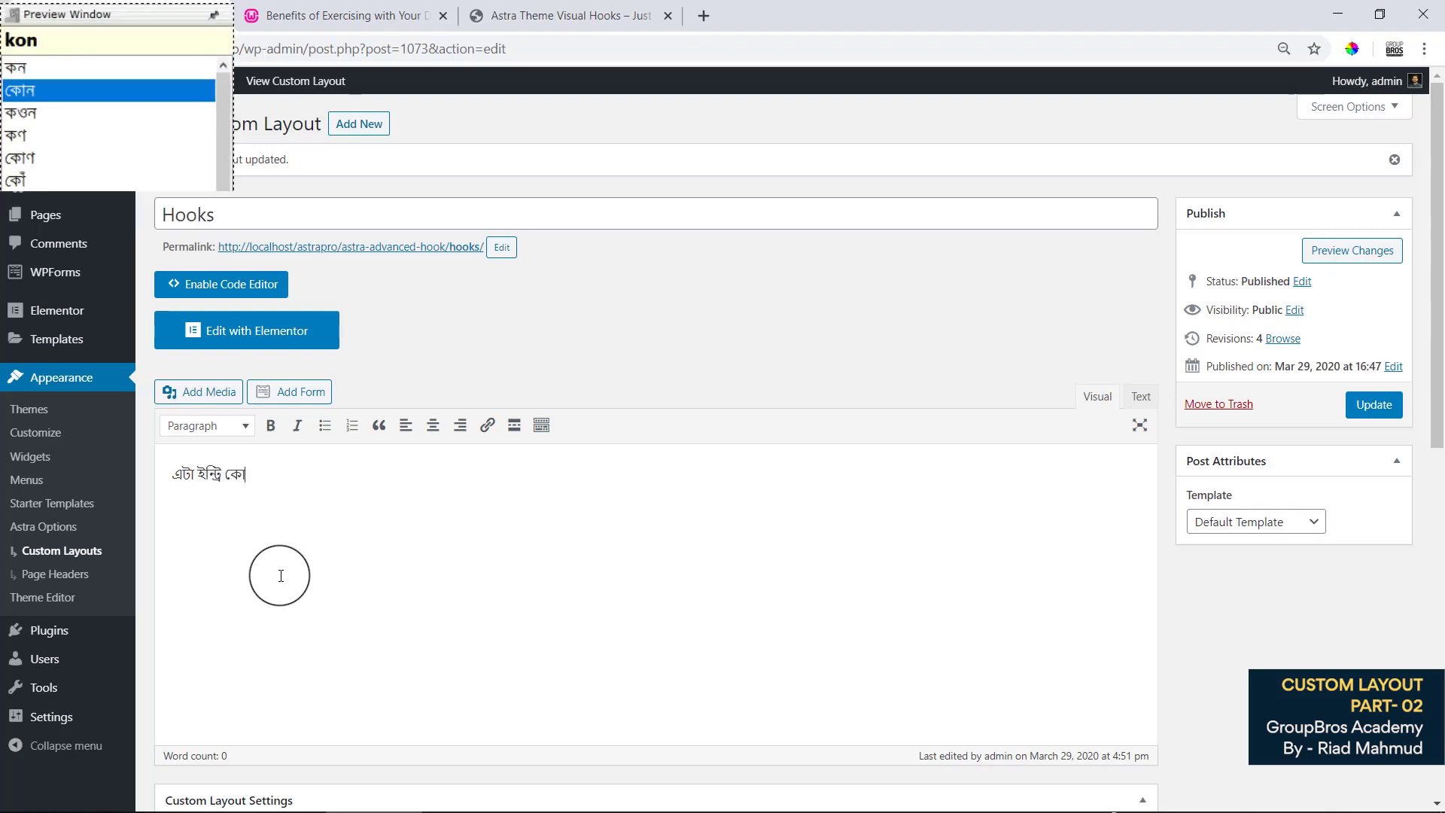
{"action": "key", "text": "BackSpace"}
{"action": "key", "text": "BackSpace"}
{"action": "type", "text": "nTenT bi"}
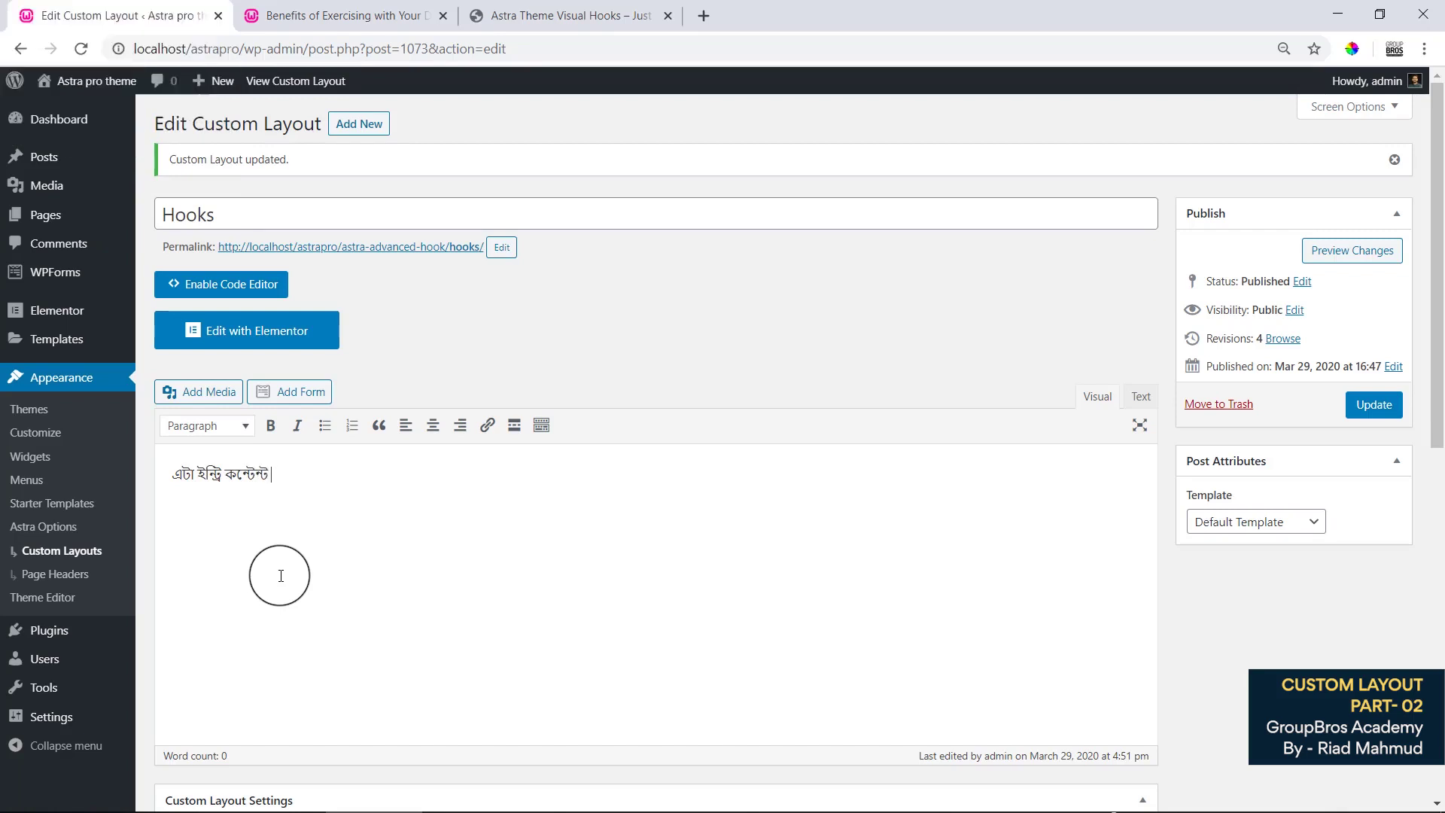
{"action": "key", "text": "BackSpace"}
{"action": "key", "text": "BackSpace"}
{"action": "type", "text": "er age bosbe :)"}
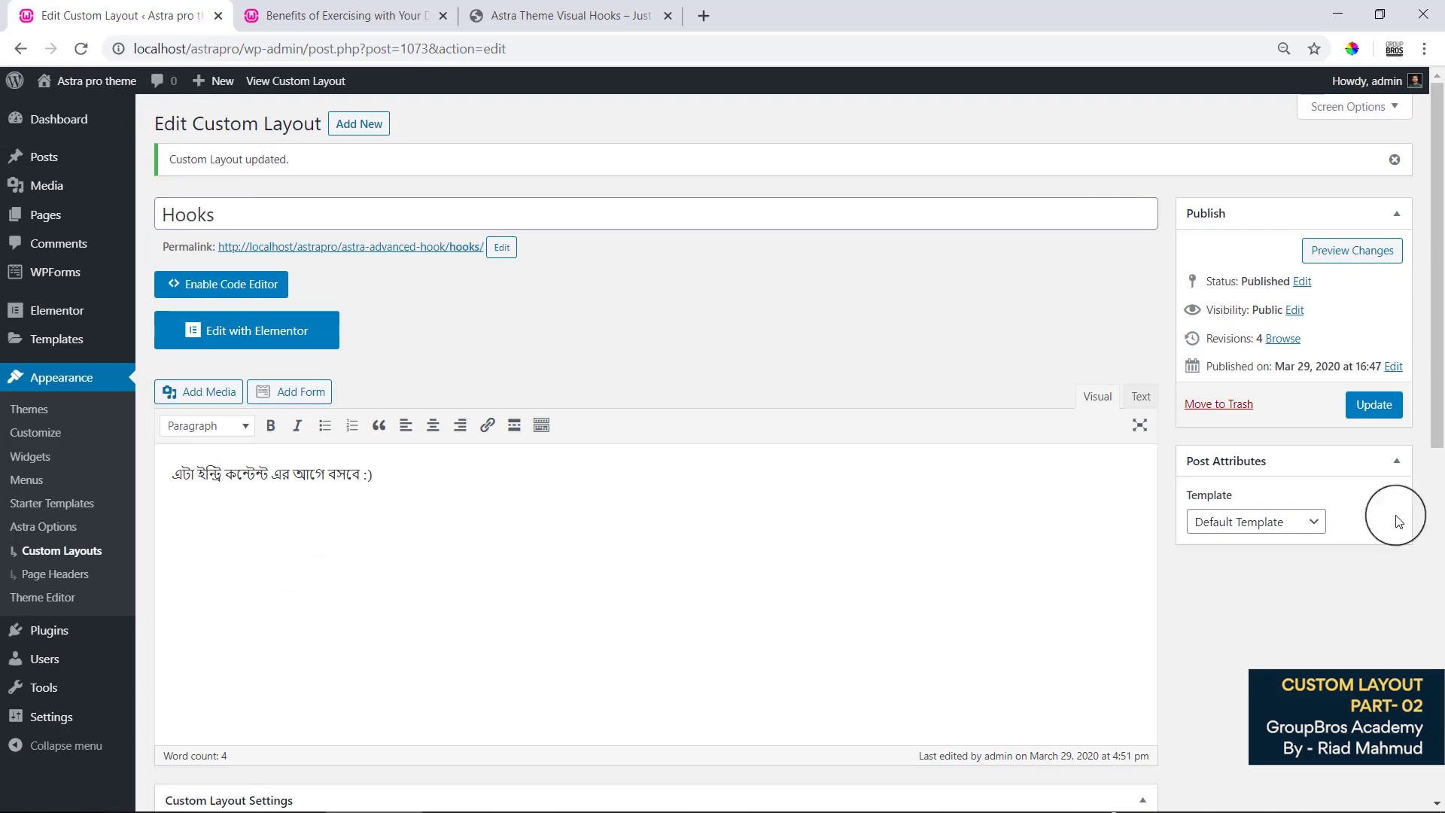
{"action": "left_click", "coordinate": [1377, 406]}
Reload the "Benefits of Exercising with Your Dog" post and check where the hook text sits relative to the post content.
{"action": "left_click", "coordinate": [259, 15]}
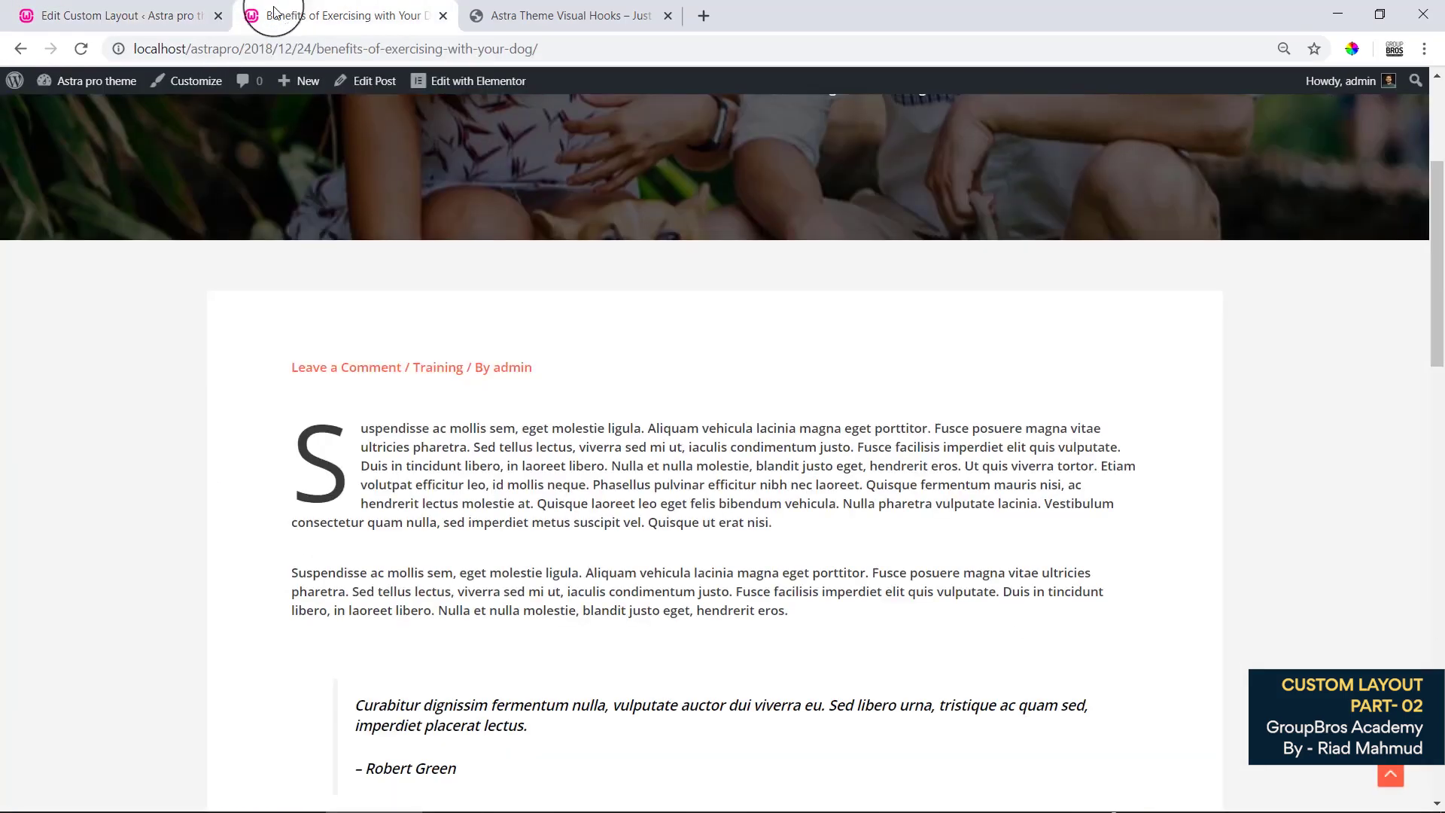
{"action": "right_click", "coordinate": [547, 415]}
{"action": "left_click", "coordinate": [582, 476]}
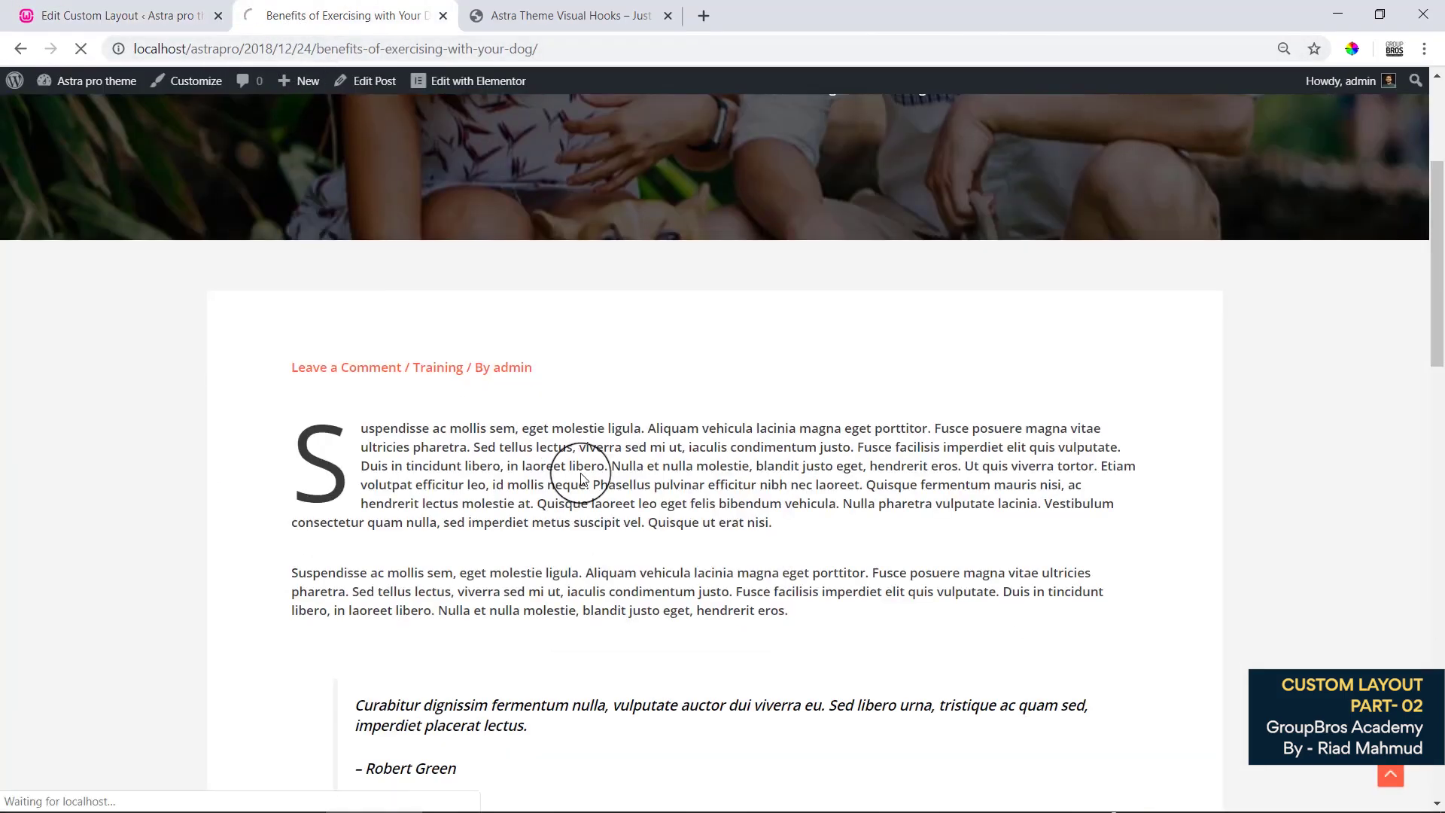
{"action": "mouse_move", "coordinate": [315, 412]}
{"action": "left_mouse_down"}
{"action": "mouse_move", "coordinate": [495, 414]}
{"action": "mouse_move", "coordinate": [321, 408]}
{"action": "left_mouse_up"}
{"action": "left_click", "coordinate": [503, 424]}
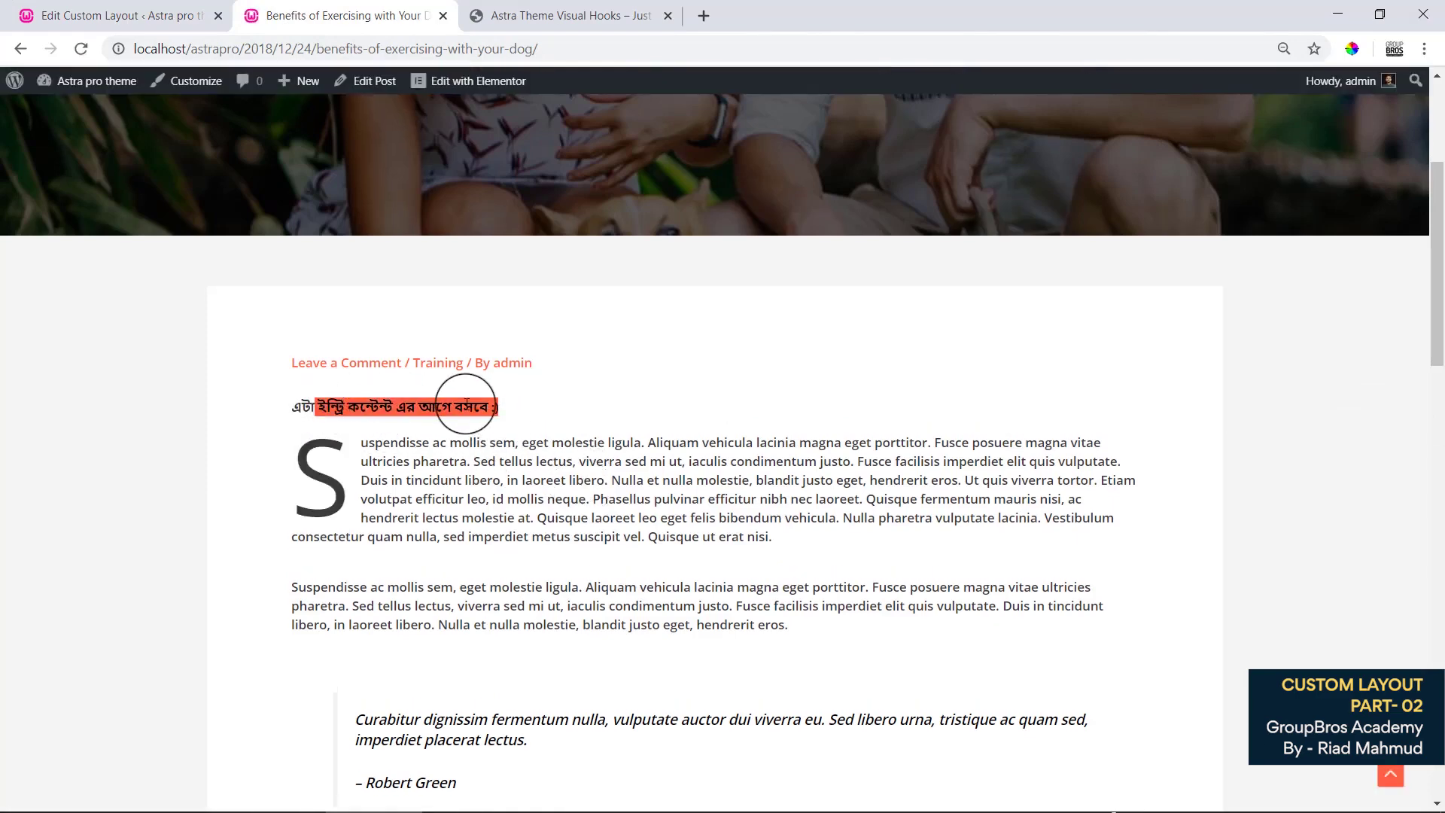
{"action": "left_click", "coordinate": [463, 472]}
{"action": "scroll", "coordinate": [482, 594], "scroll_direction": "up", "scroll_amount": 4}
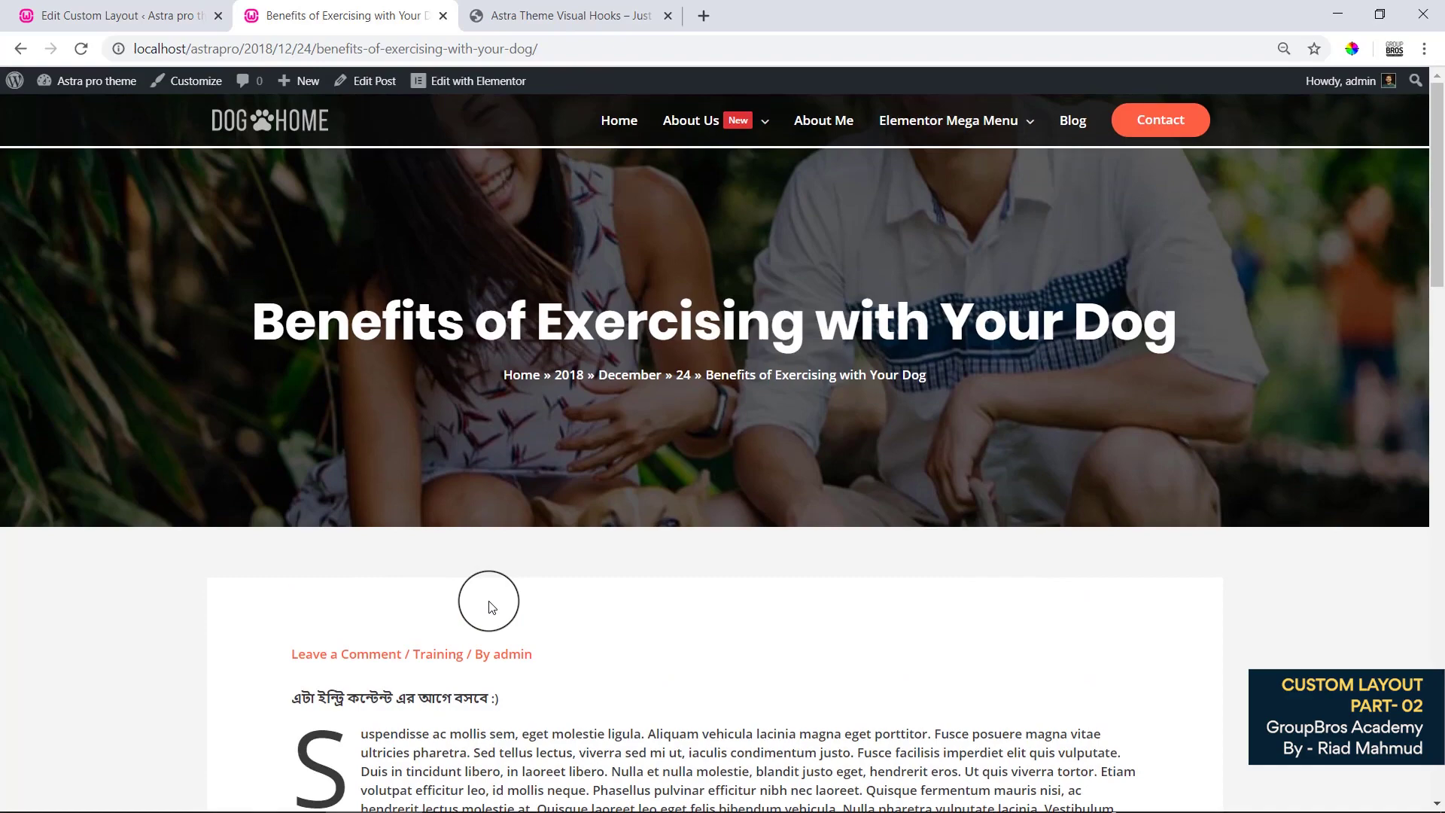
{"action": "scroll", "coordinate": [489, 607], "scroll_direction": "down", "scroll_amount": 4}
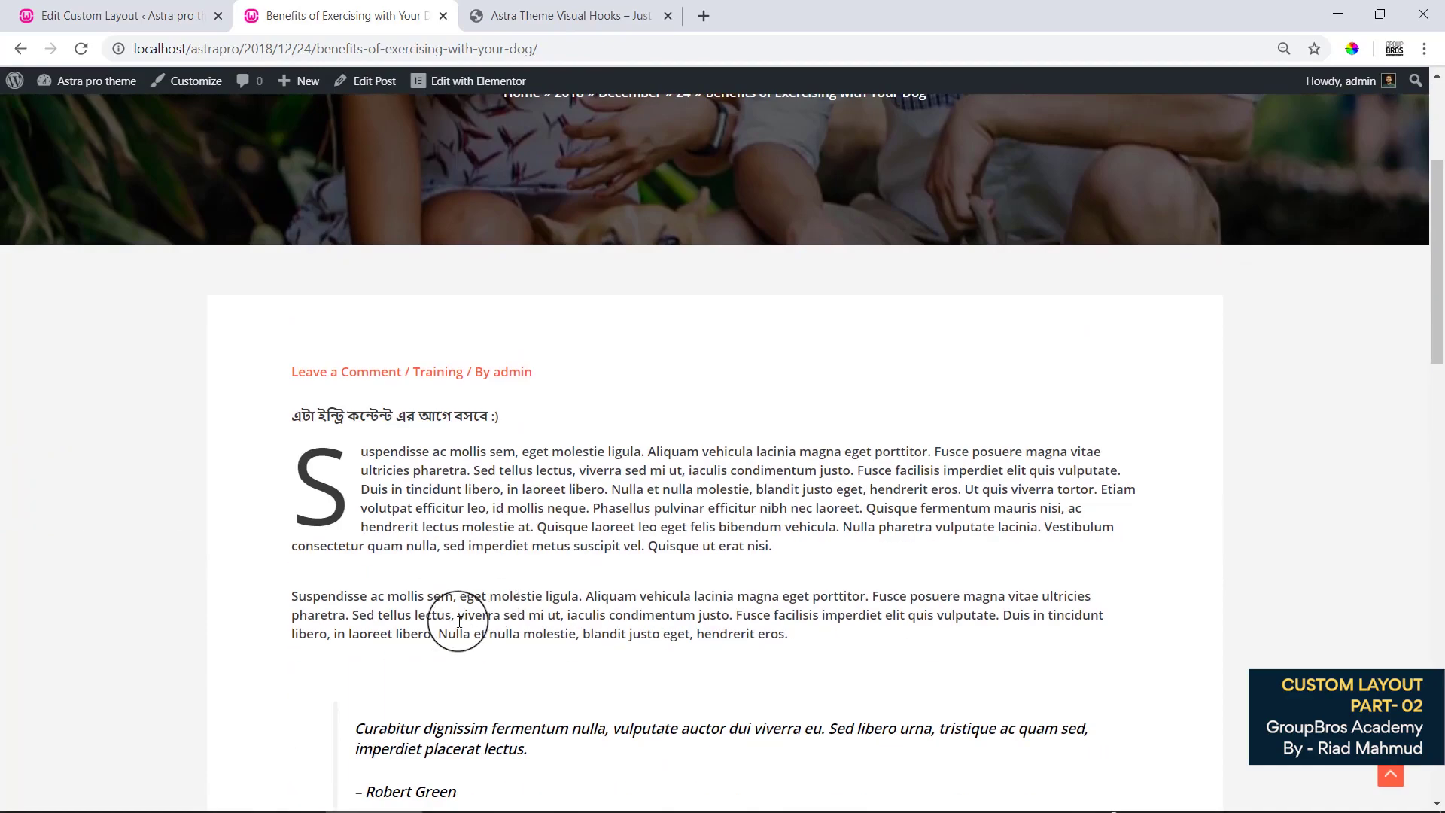
{"action": "scroll", "coordinate": [703, 602], "scroll_direction": "up", "scroll_amount": 4}
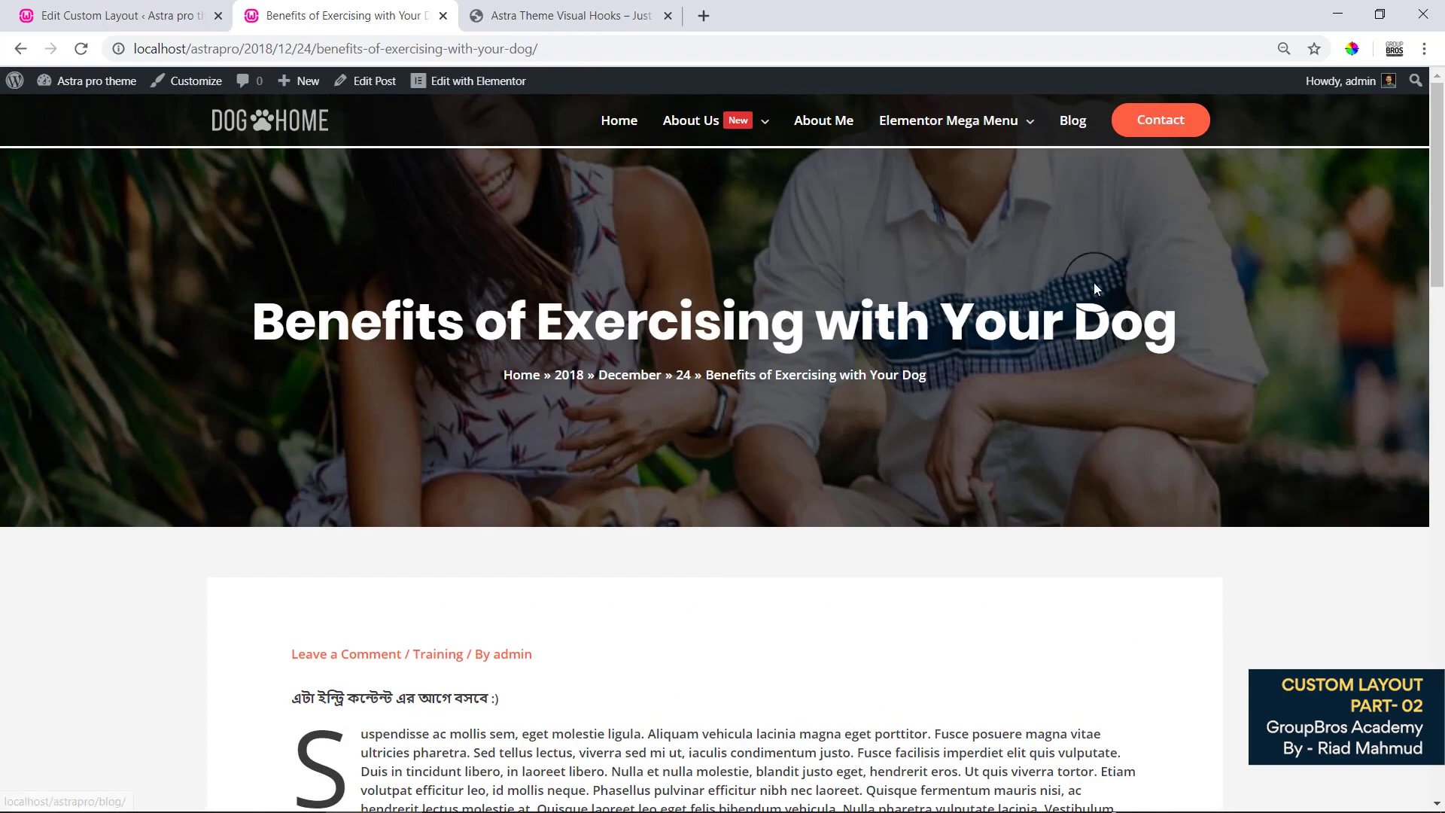
Go through the next two posts and check the hook text's placement in each.
{"action": "scroll", "coordinate": [1094, 283], "scroll_direction": "down", "scroll_amount": 20}
{"action": "left_click", "coordinate": [1127, 219]}
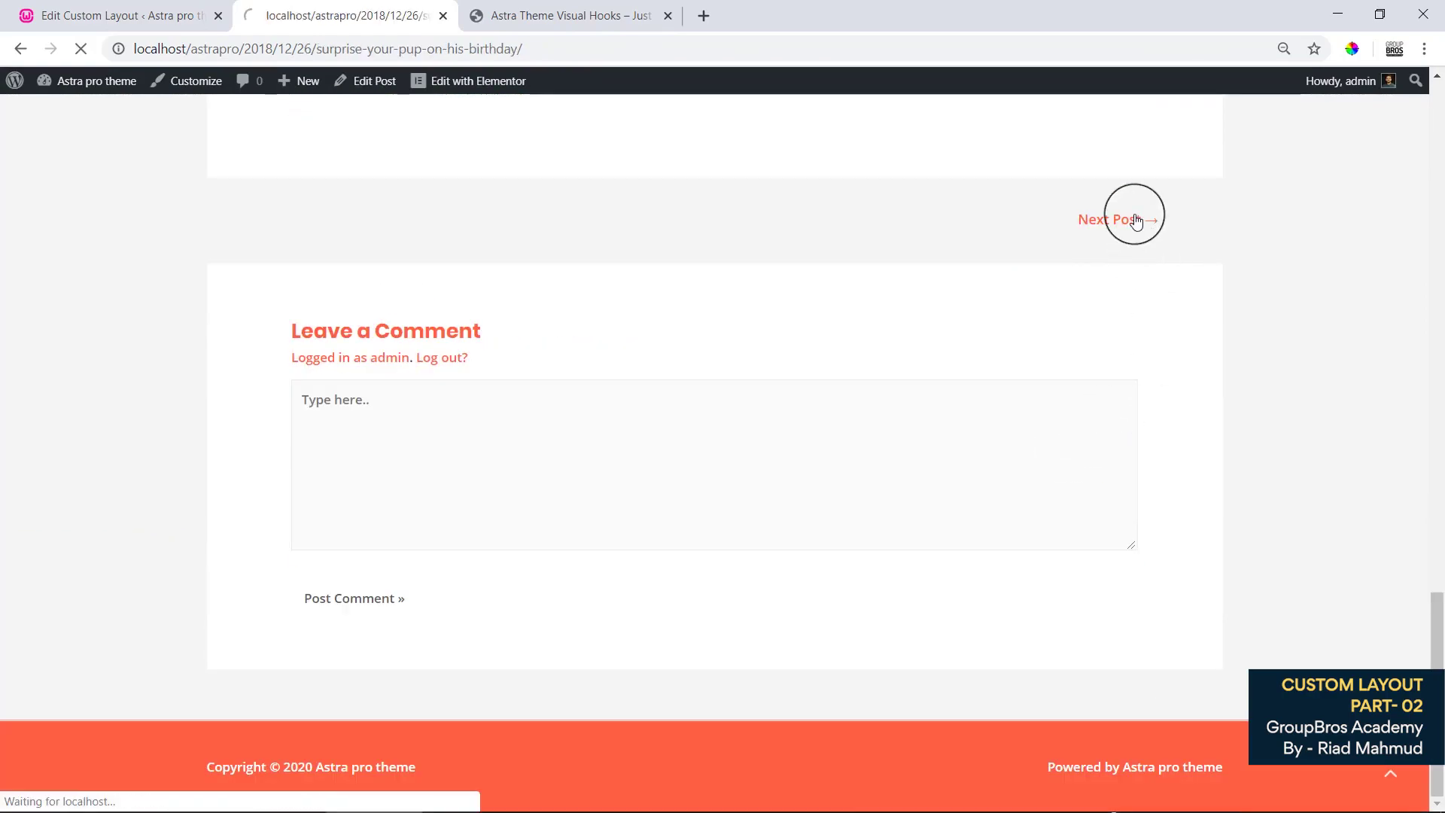
{"action": "scroll", "coordinate": [451, 357], "scroll_direction": "down", "scroll_amount": 7}
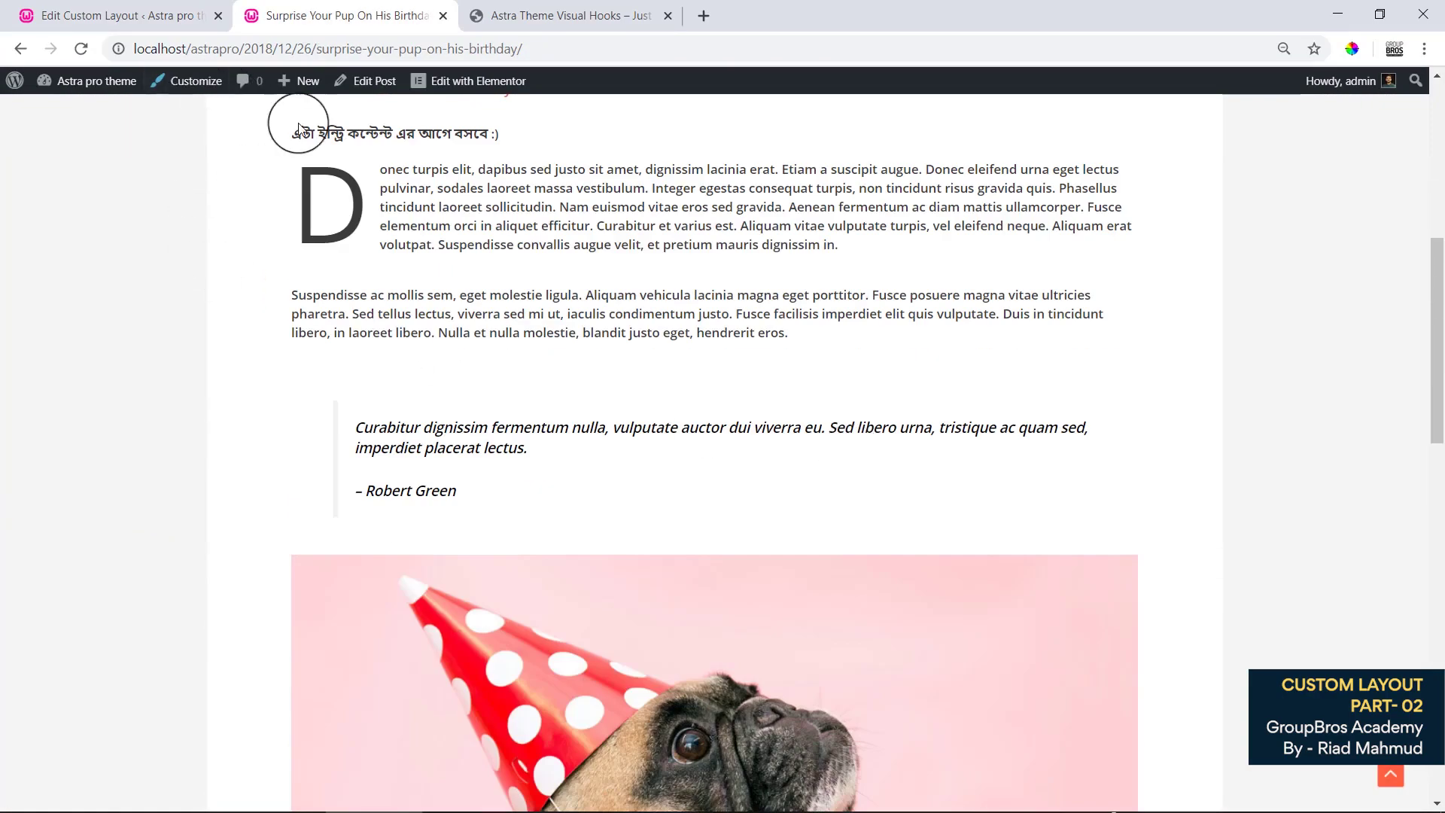
{"action": "left_click_drag", "start_coordinate": [302, 133], "coordinate": [494, 133]}
{"action": "scroll", "coordinate": [830, 354], "scroll_direction": "down", "scroll_amount": 15}
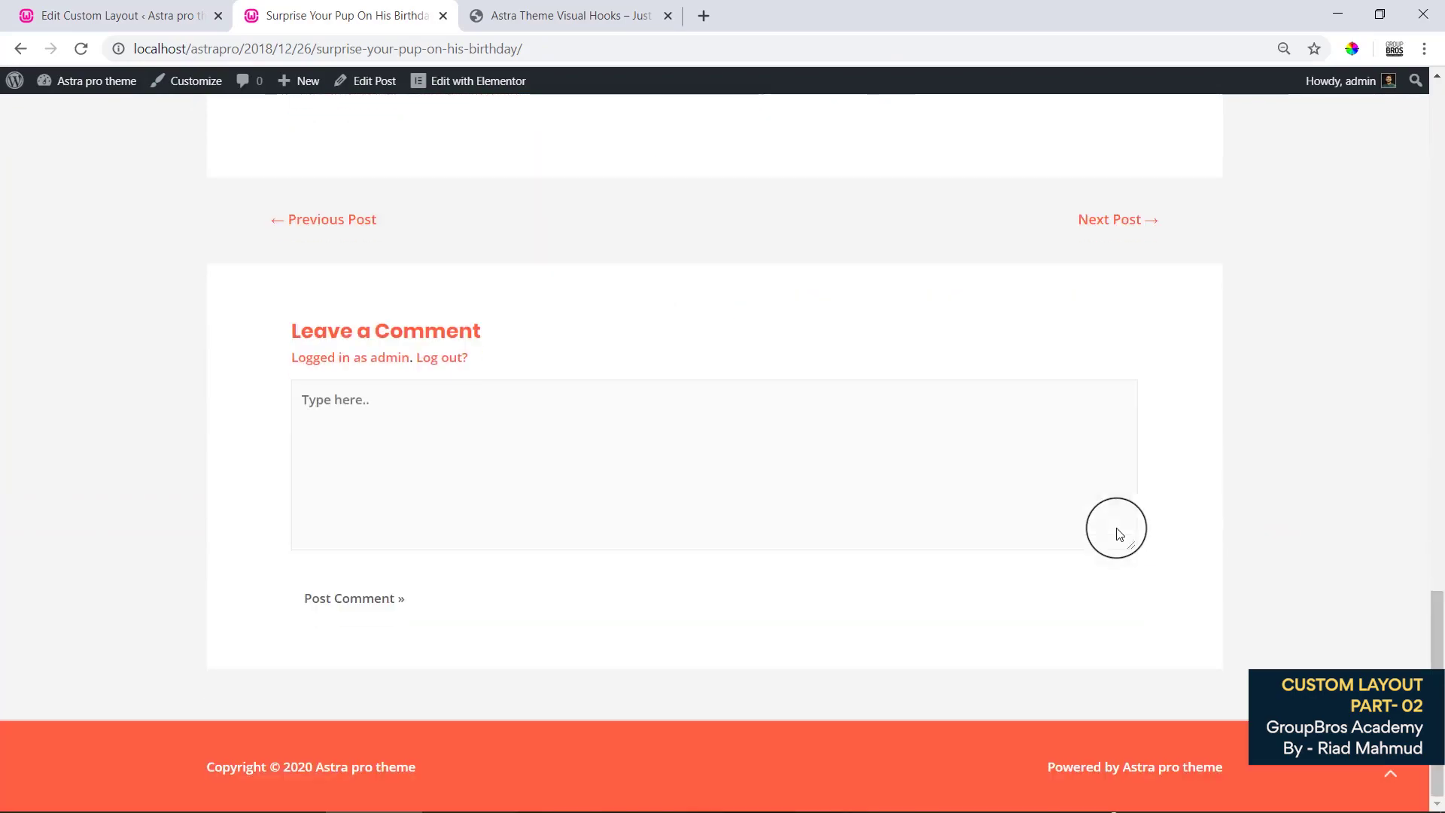
{"action": "left_click", "coordinate": [1131, 235]}
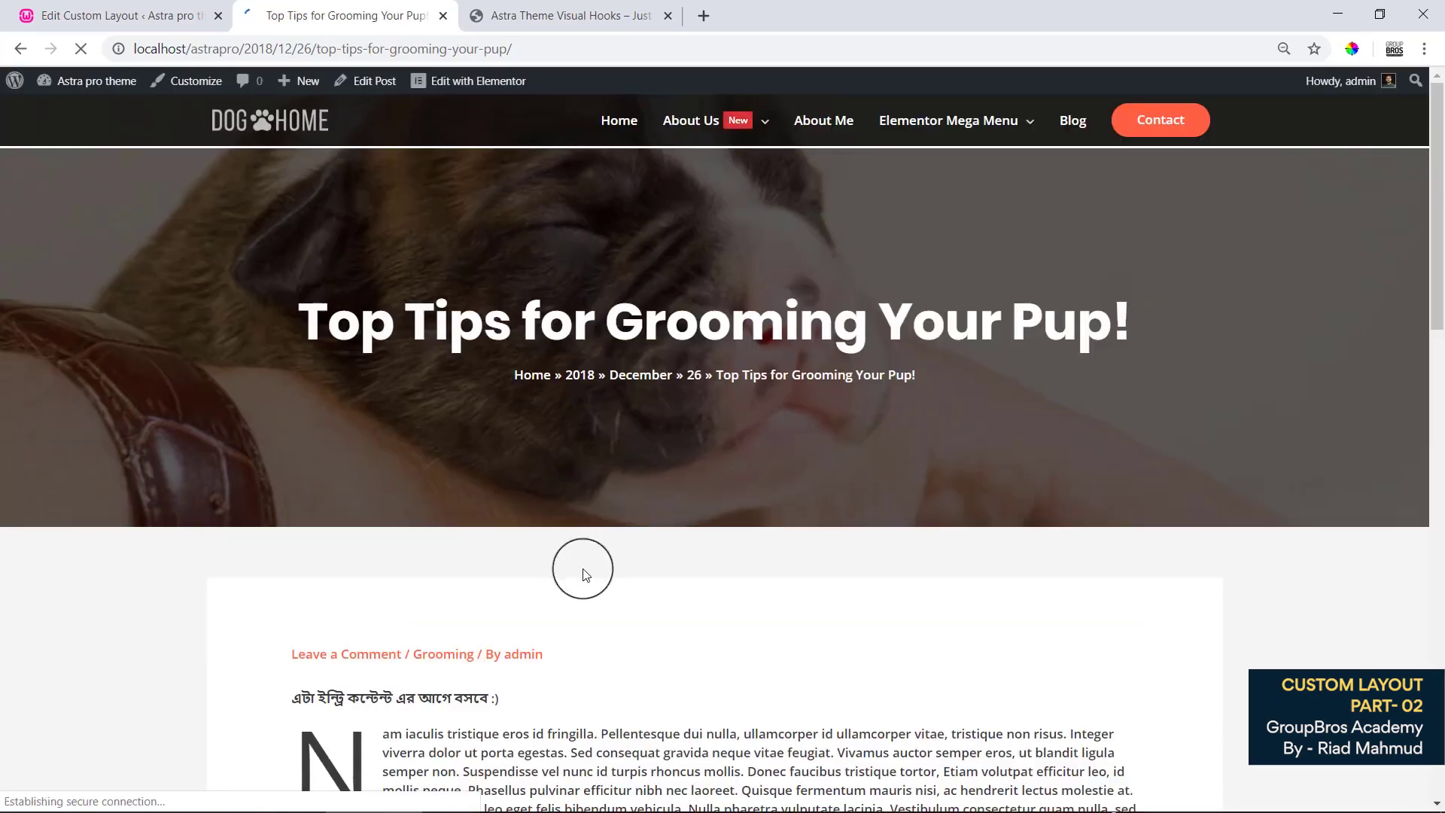
{"action": "scroll", "coordinate": [557, 557], "scroll_direction": "down", "scroll_amount": 2}
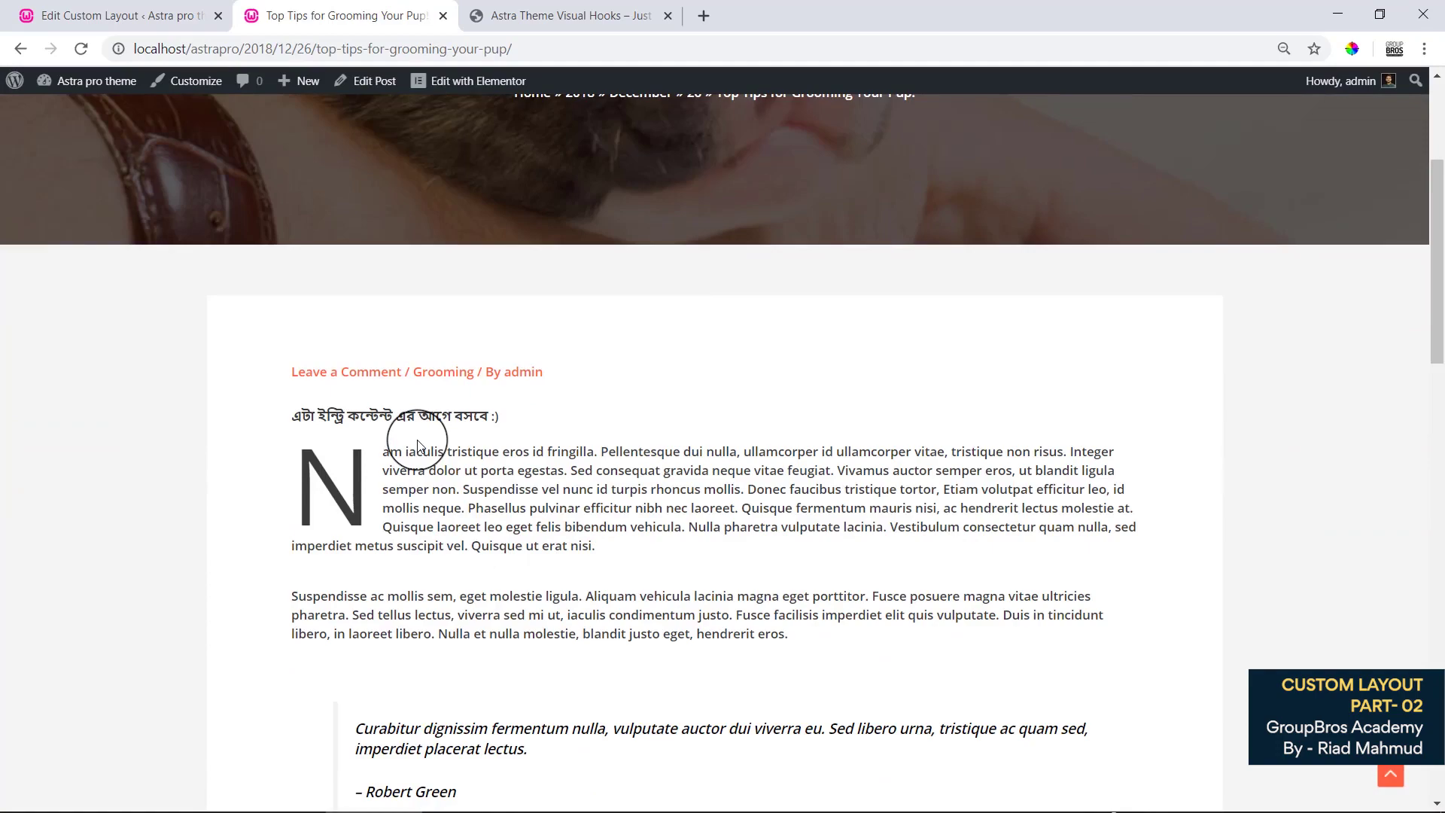
{"action": "scroll", "coordinate": [436, 426], "scroll_direction": "down", "scroll_amount": 15}
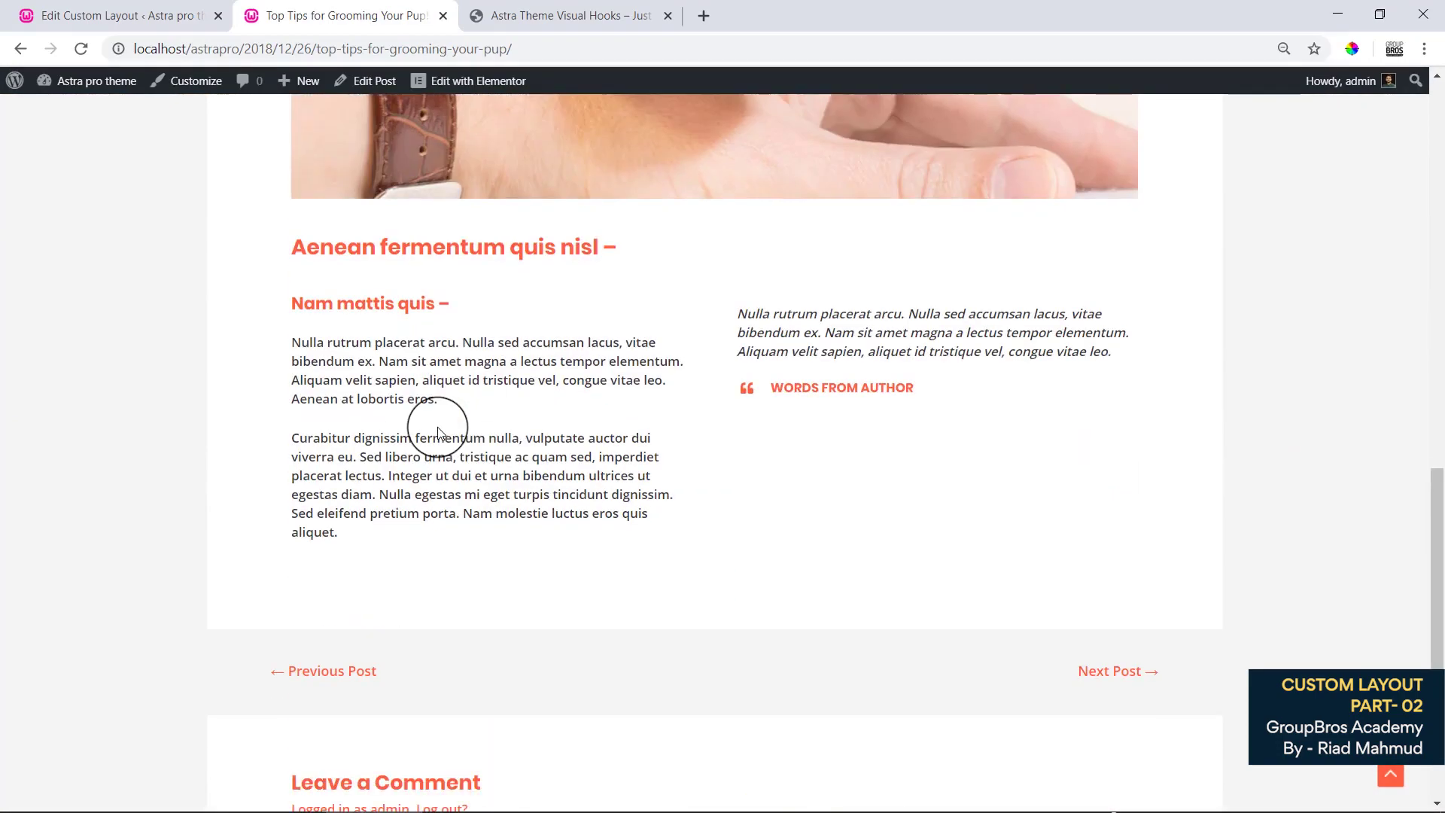
{"action": "scroll", "coordinate": [436, 427], "scroll_direction": "up", "scroll_amount": 7}
Return to the Hooks layout's editor and review the available action positions without changing the selection.
{"action": "left_click", "coordinate": [121, 15]}
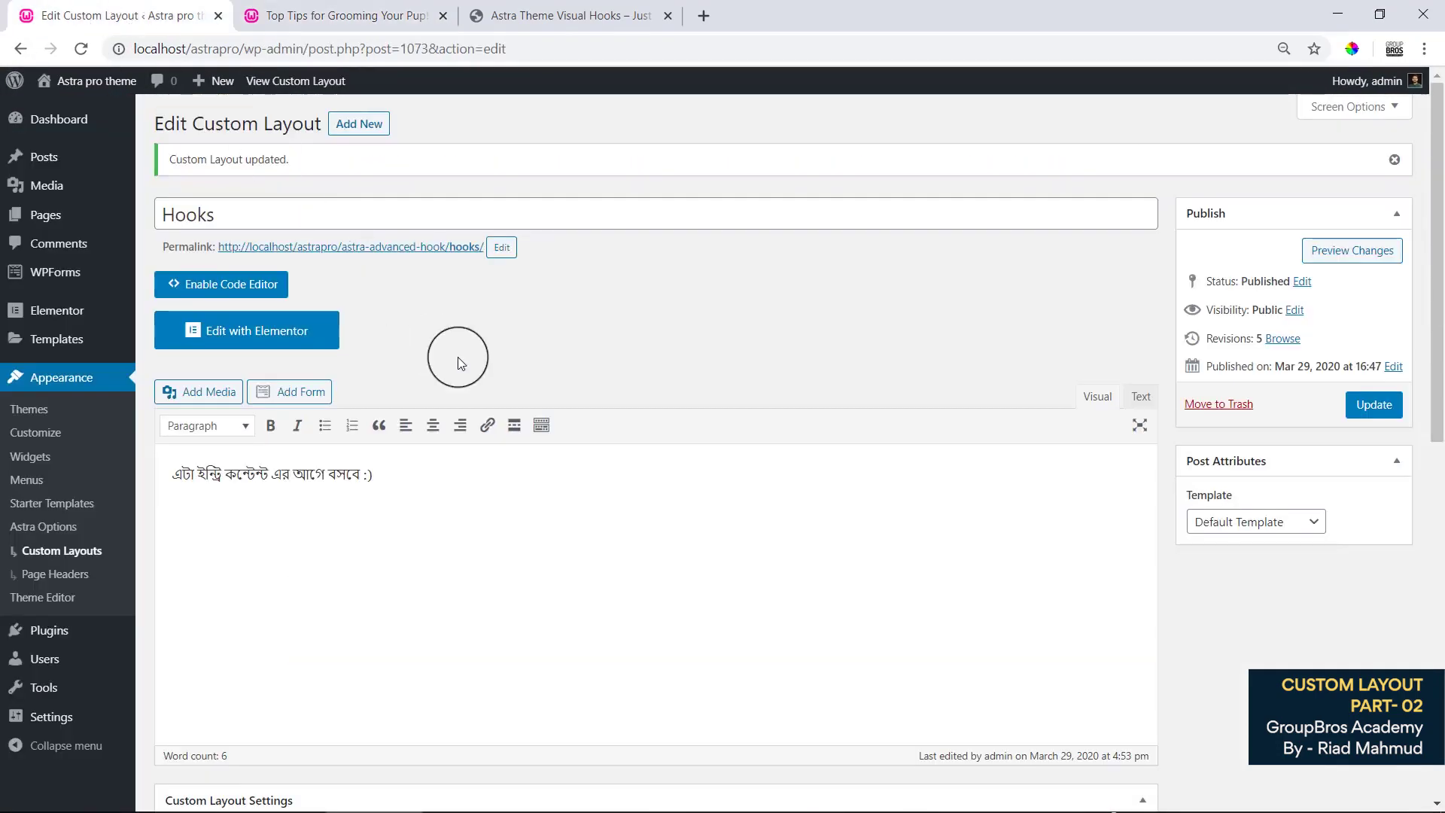
{"action": "scroll", "coordinate": [470, 391], "scroll_direction": "down", "scroll_amount": 7}
{"action": "left_click", "coordinate": [500, 326]}
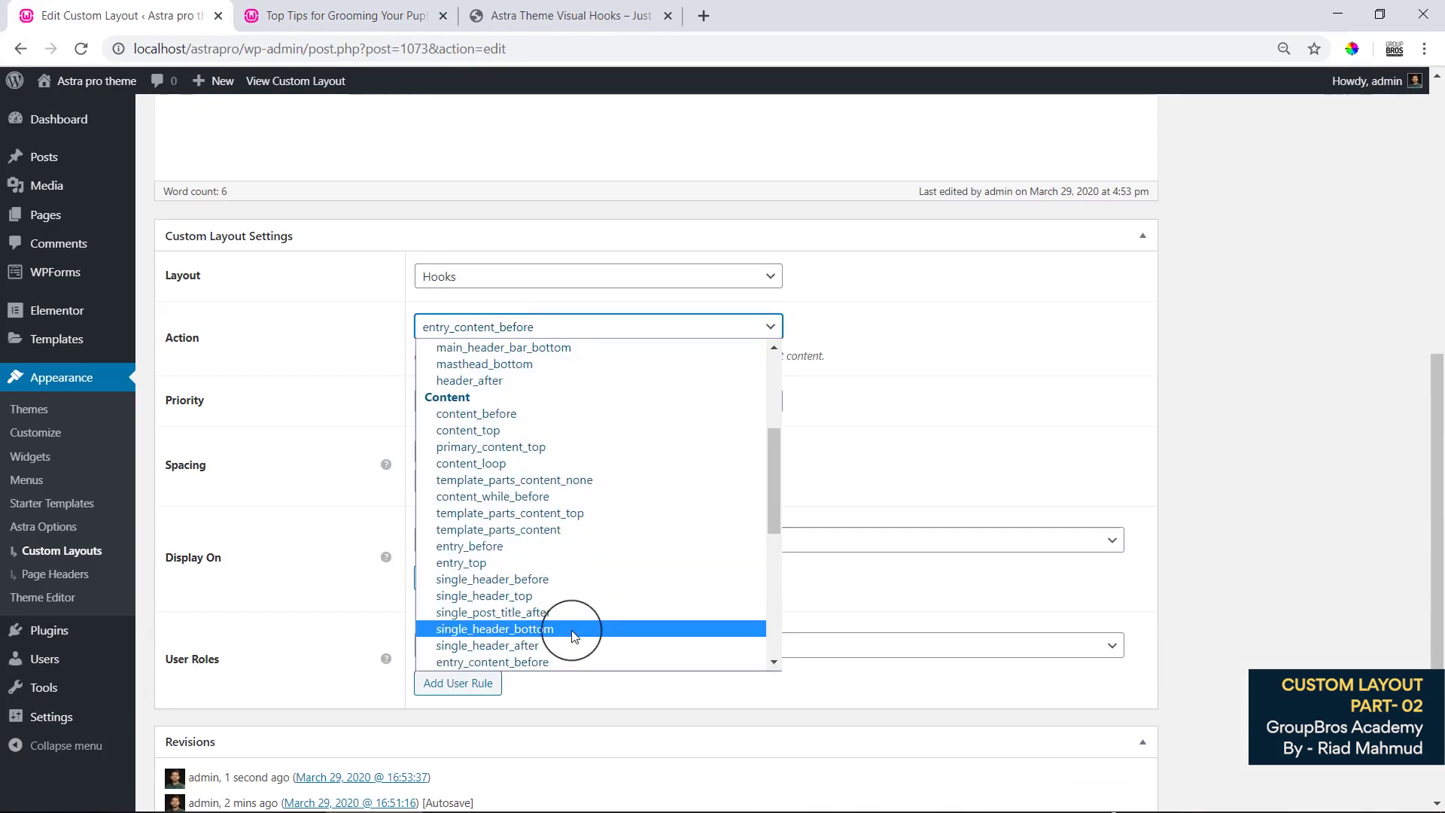
{"action": "left_click", "coordinate": [926, 407]}
{"action": "scroll", "coordinate": [404, 406], "scroll_direction": "up", "scroll_amount": 7}
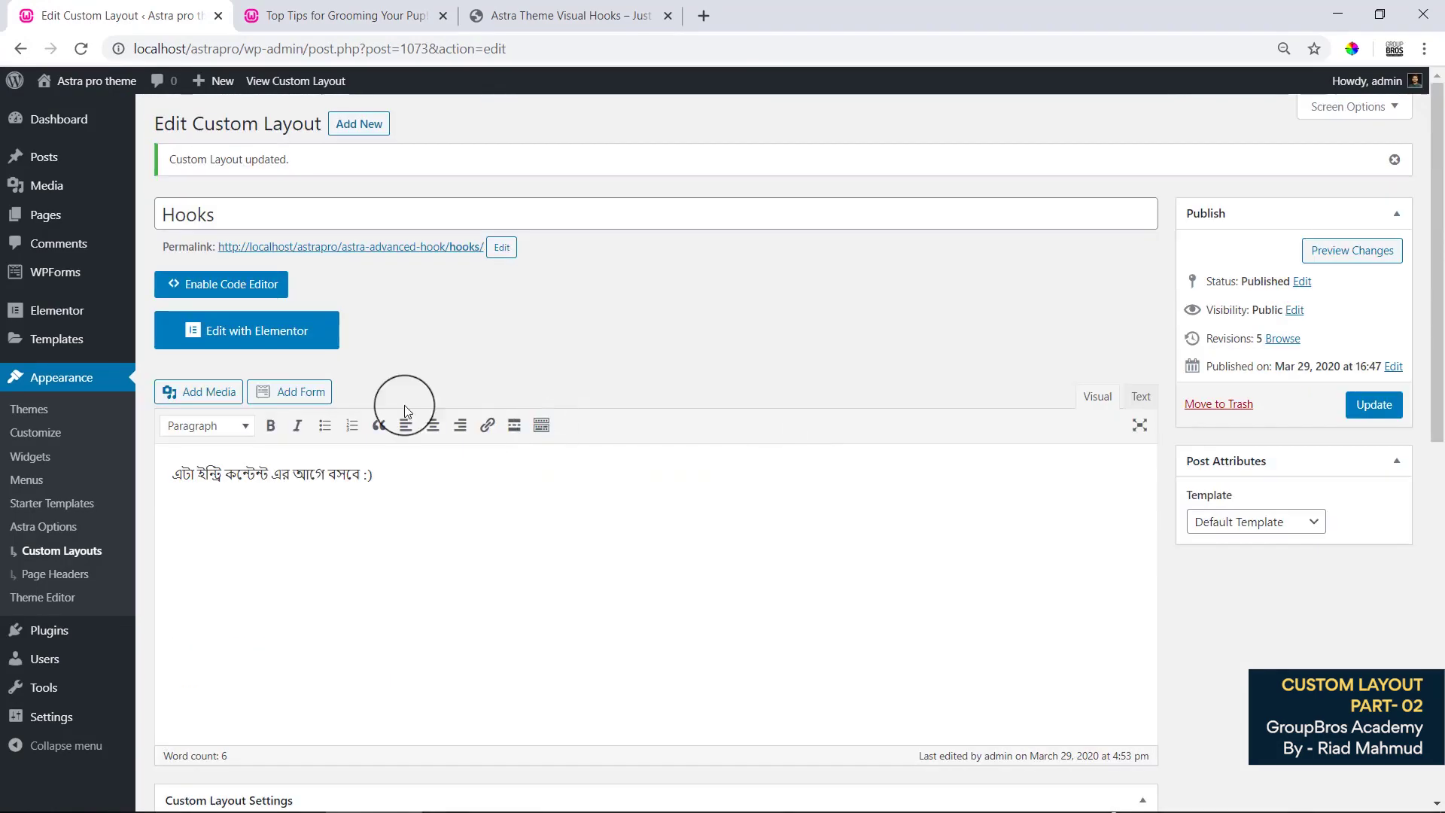
Format the Hooks layout's Bengali text line as Heading 1 and update the layout.
{"action": "triple_click", "coordinate": [277, 471]}
{"action": "left_click", "coordinate": [207, 425]}
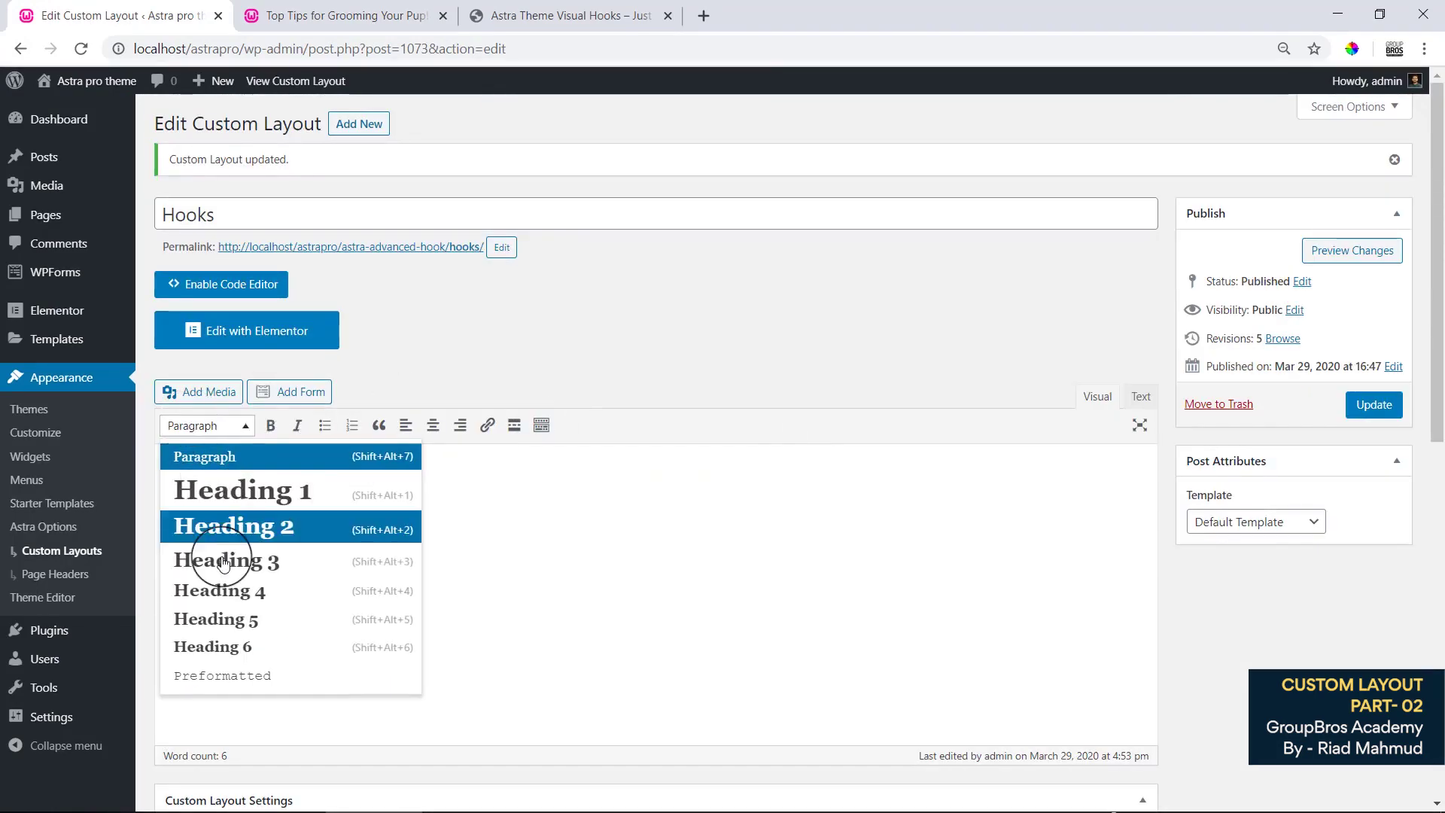
{"action": "left_click", "coordinate": [290, 490]}
{"action": "left_click", "coordinate": [1392, 414]}
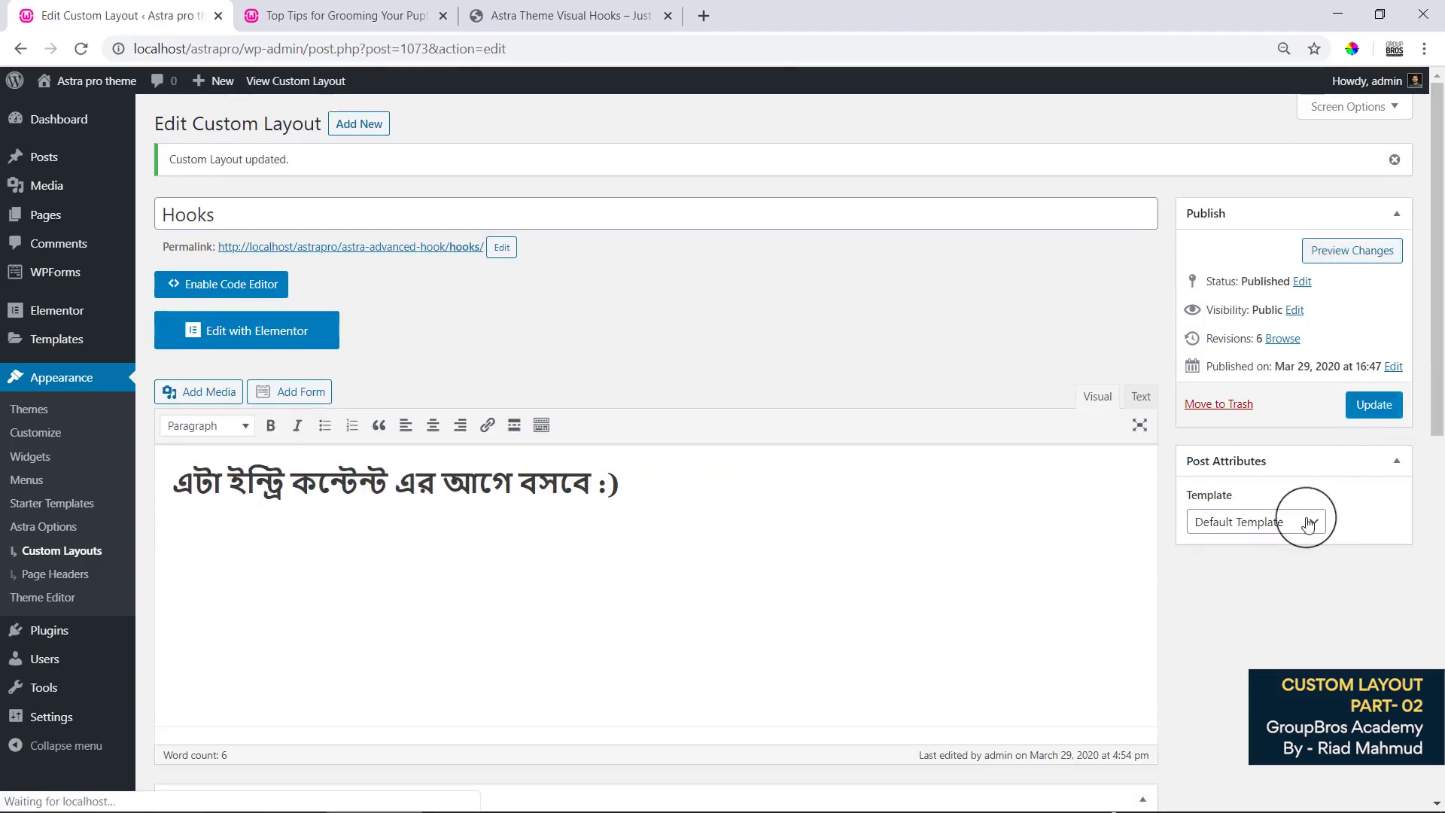
{"action": "scroll", "coordinate": [390, 510], "scroll_direction": "down", "scroll_amount": 7}
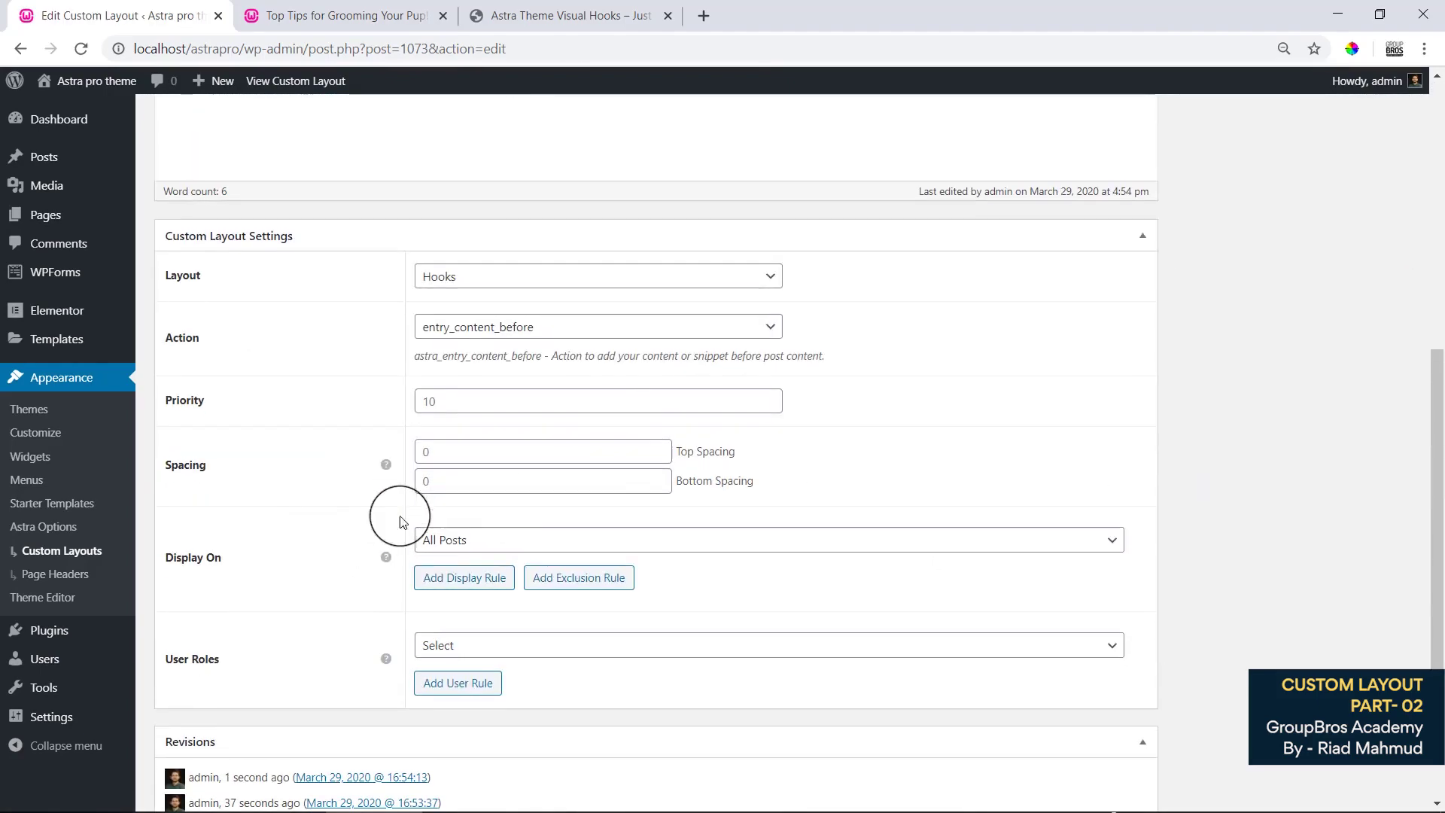
Set the Hooks layout's action to single_header_bottom and update the layout.
{"action": "left_click", "coordinate": [526, 325]}
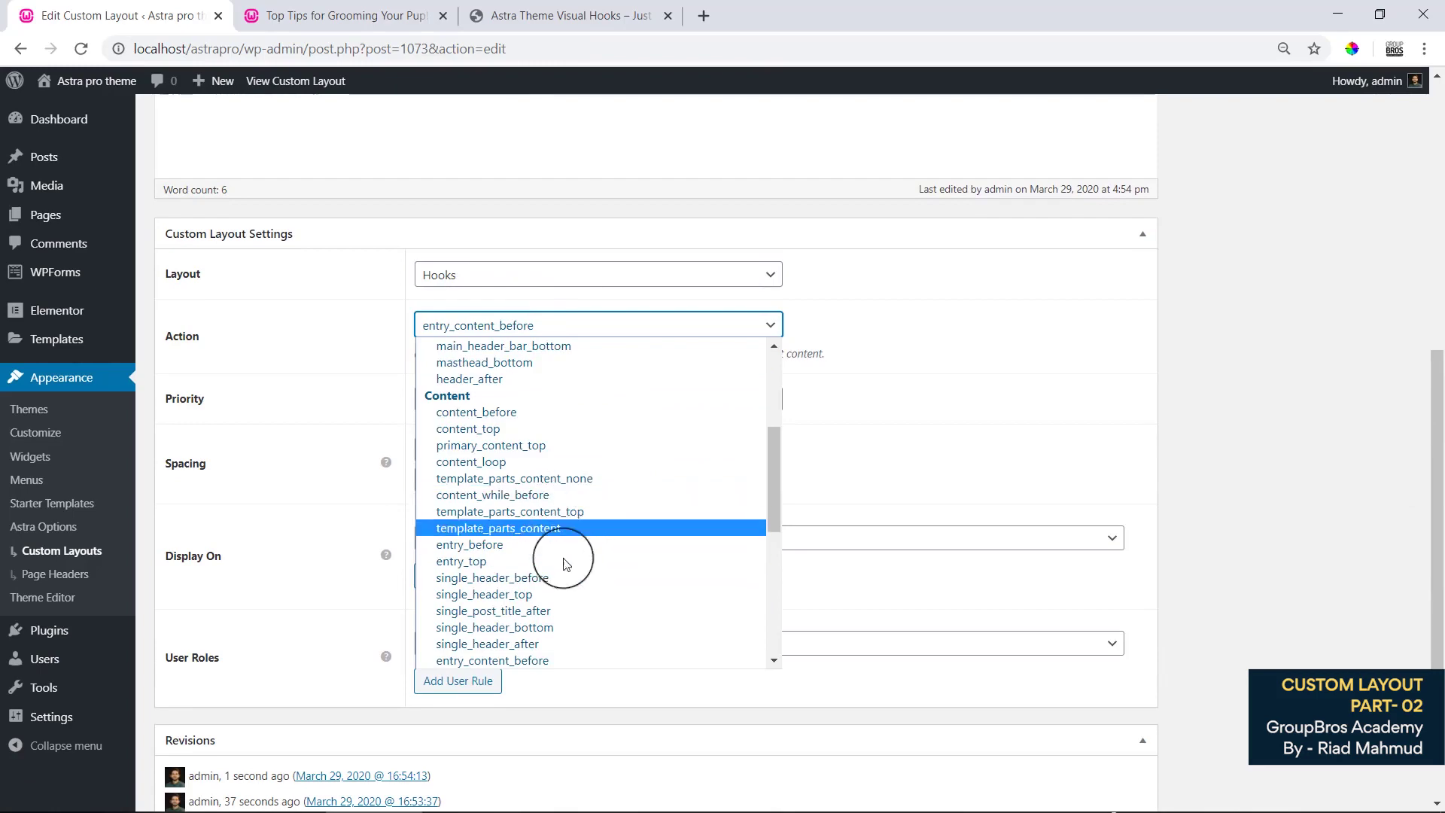
{"action": "left_click", "coordinate": [485, 631]}
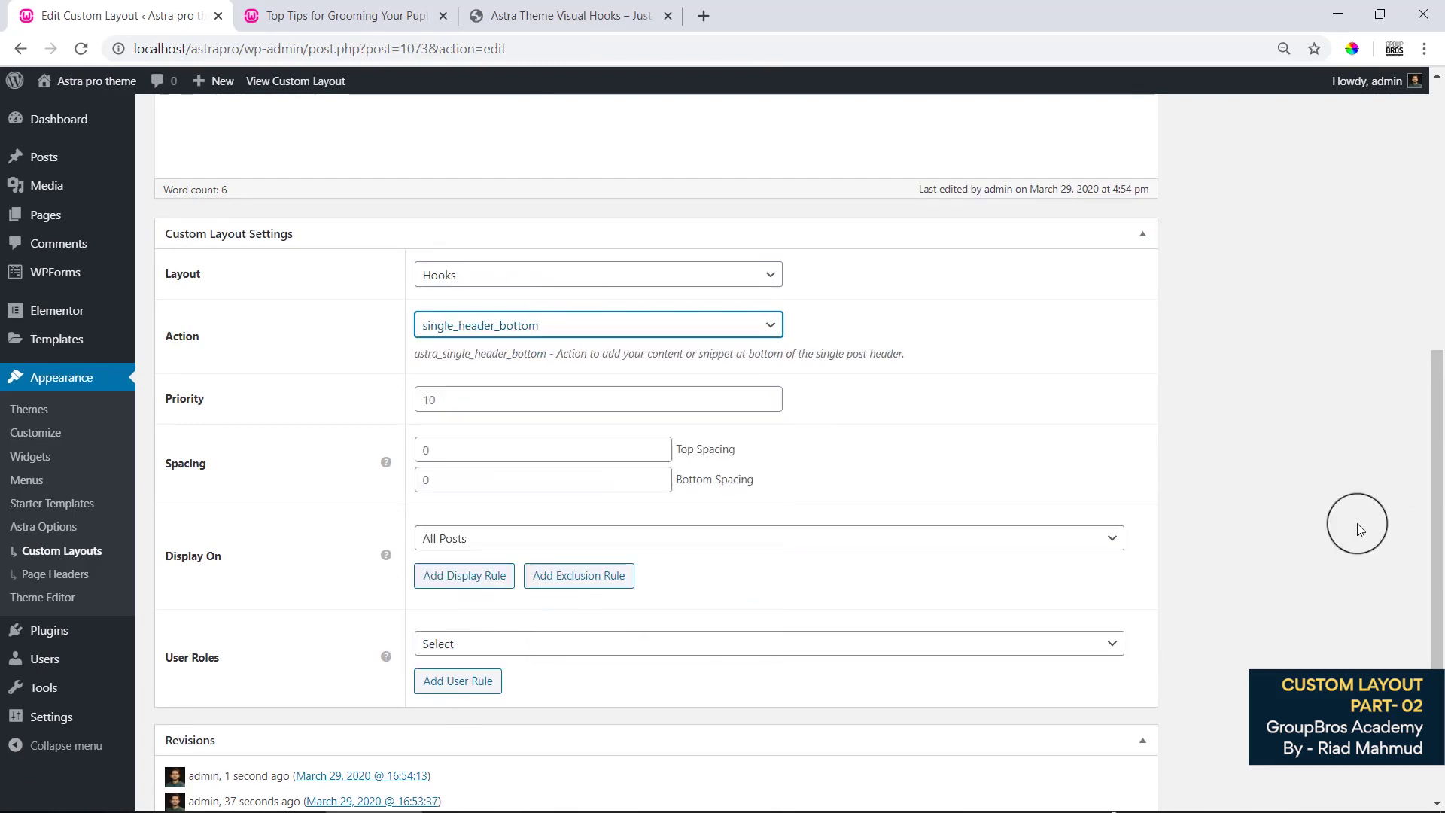
{"action": "scroll", "coordinate": [1355, 522], "scroll_direction": "up", "scroll_amount": 8}
{"action": "left_click", "coordinate": [1388, 413]}
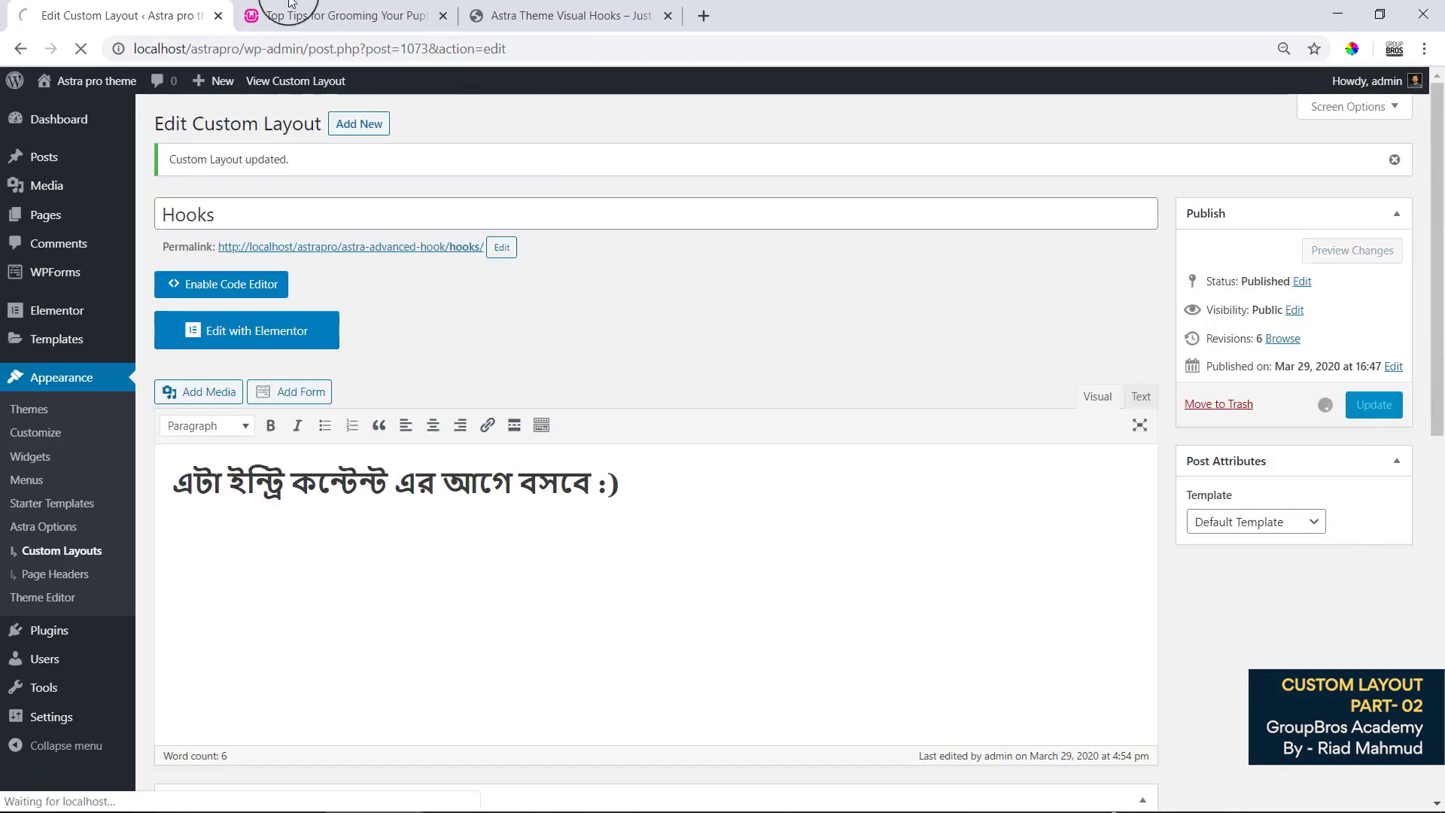
Reload the "Top Tips for Grooming Your Pup!" post and check where the hook text sits relative to the post meta and content.
{"action": "left_click", "coordinate": [419, 13]}
{"action": "right_click", "coordinate": [765, 167]}
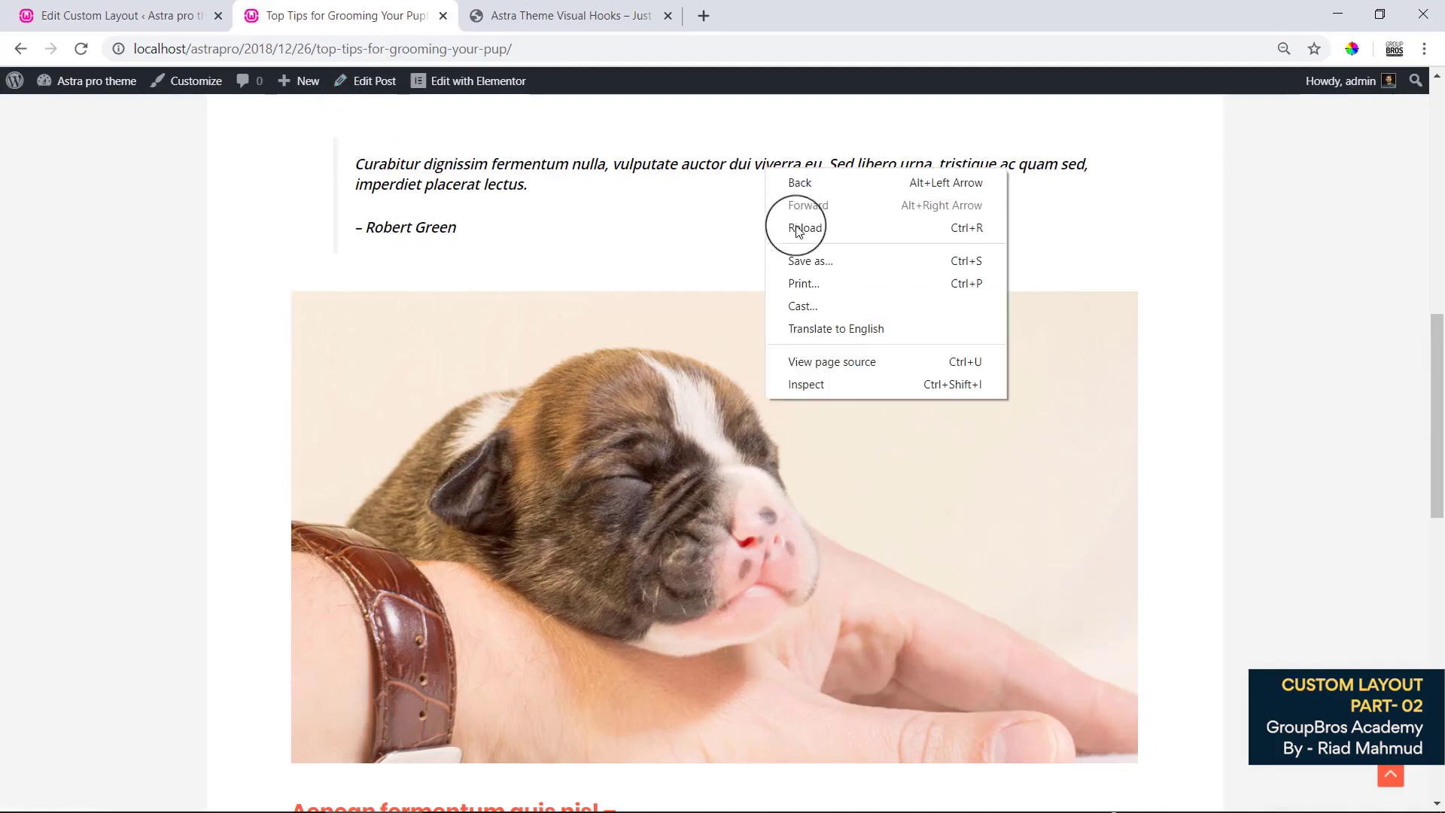
{"action": "left_click", "coordinate": [799, 226]}
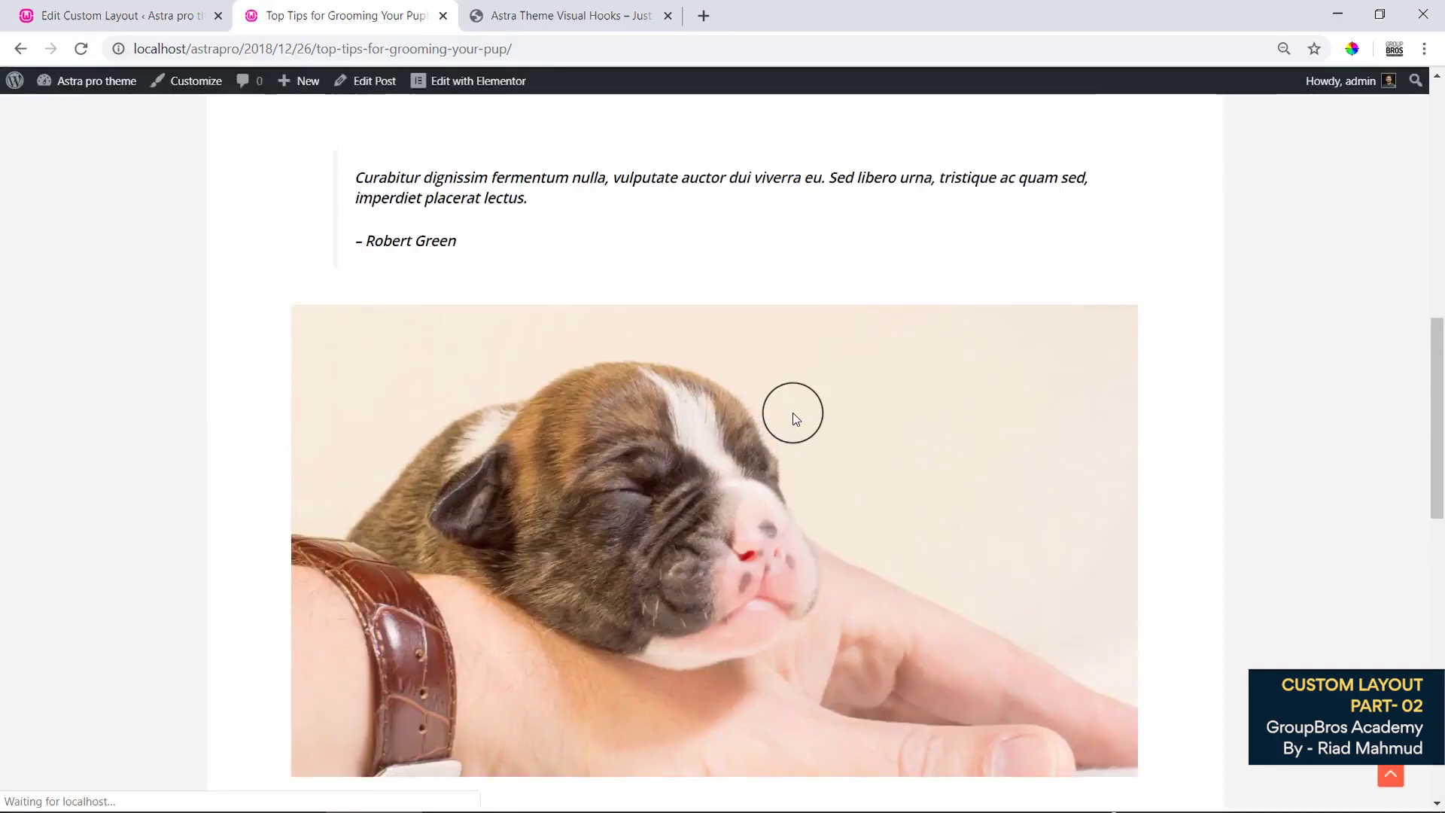
{"action": "scroll", "coordinate": [793, 412], "scroll_direction": "down", "scroll_amount": 4}
{"action": "scroll", "coordinate": [326, 404], "scroll_direction": "up", "scroll_amount": 1}
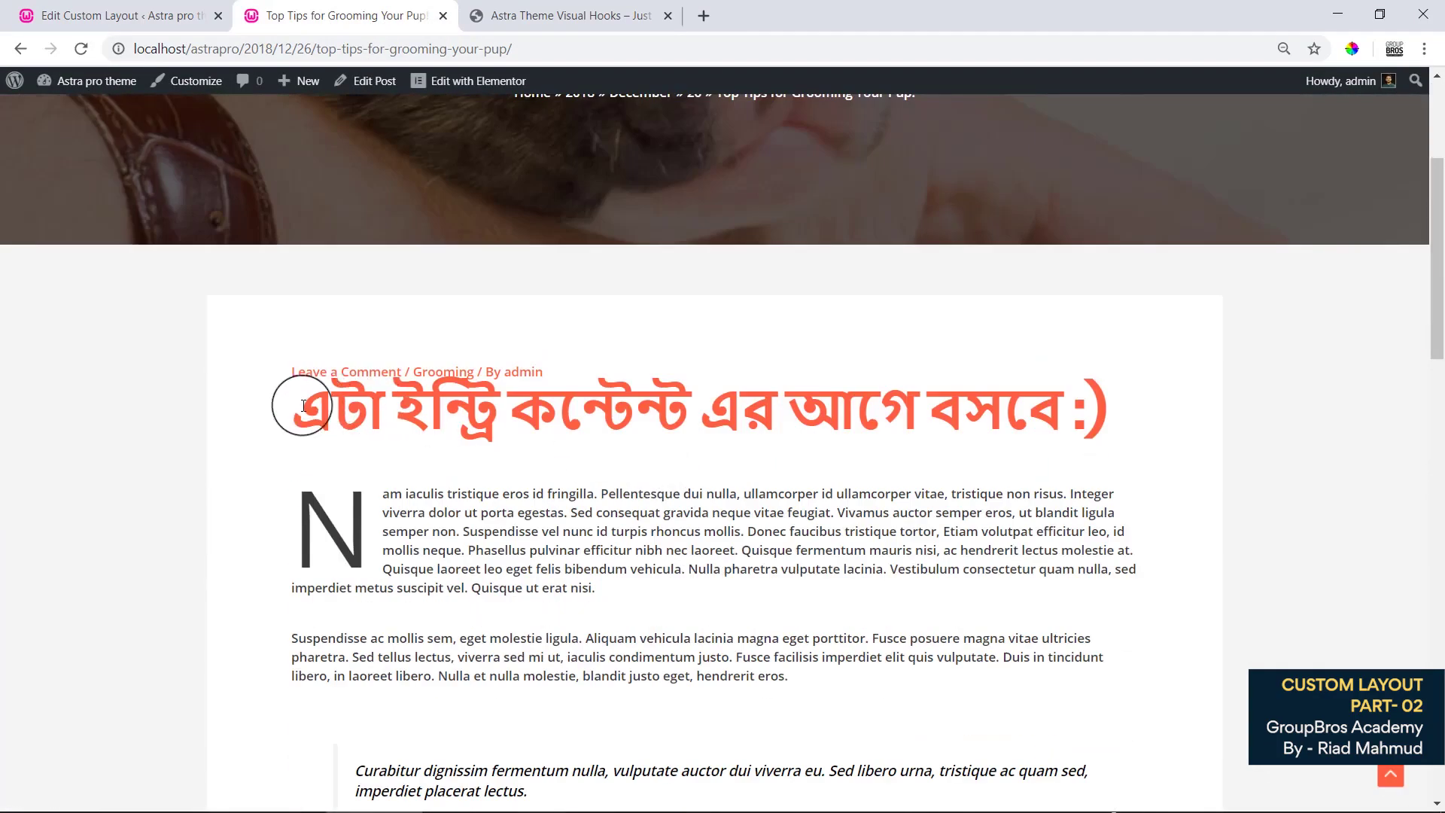
{"action": "left_click_drag", "start_coordinate": [284, 403], "coordinate": [1102, 406]}
{"action": "left_click", "coordinate": [701, 411]}
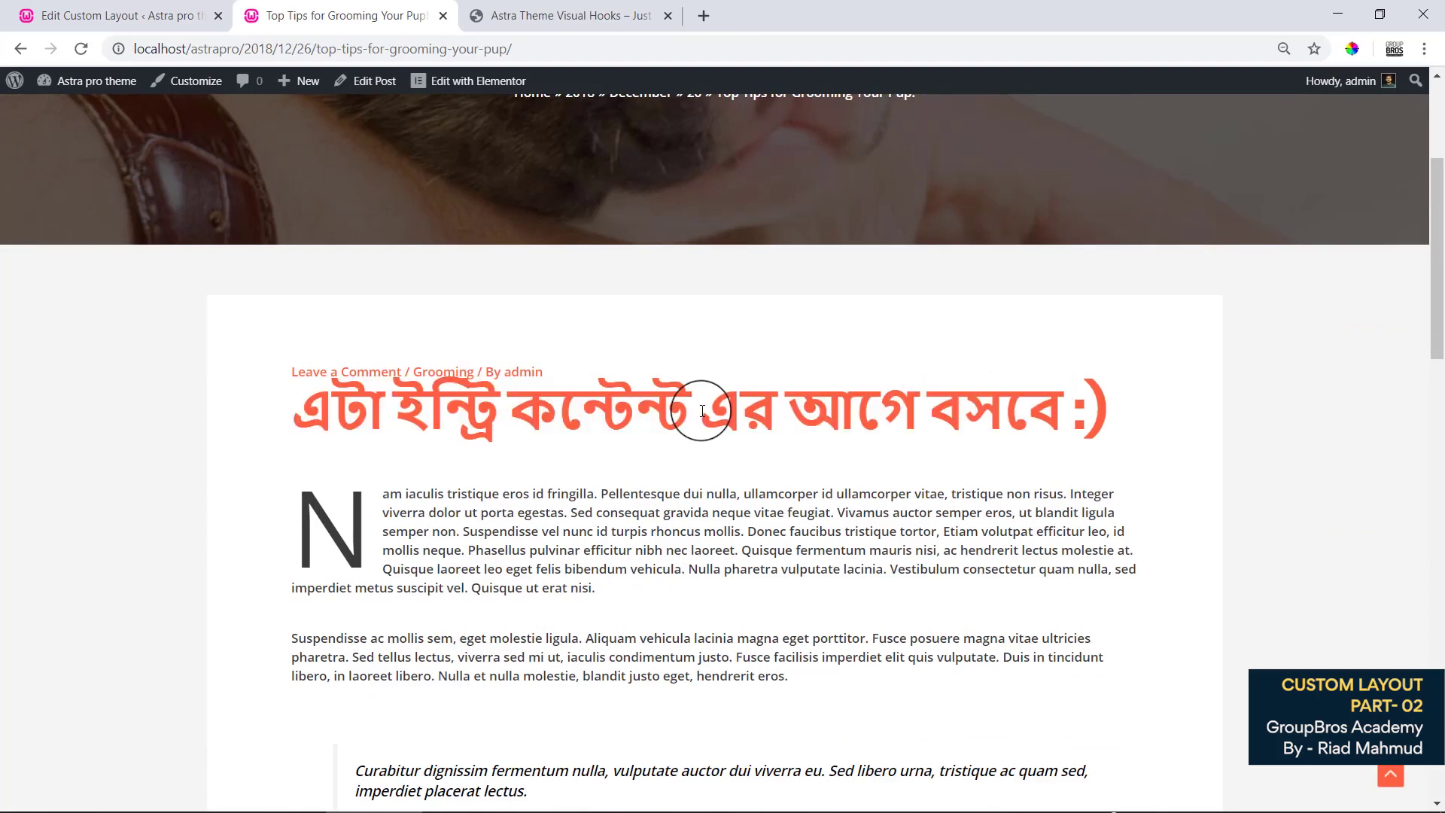
Examine the Astra Theme Visual Hooks reference page for the header, content and footer hook positions, including astra_header_after.
{"action": "left_click", "coordinate": [520, 15]}
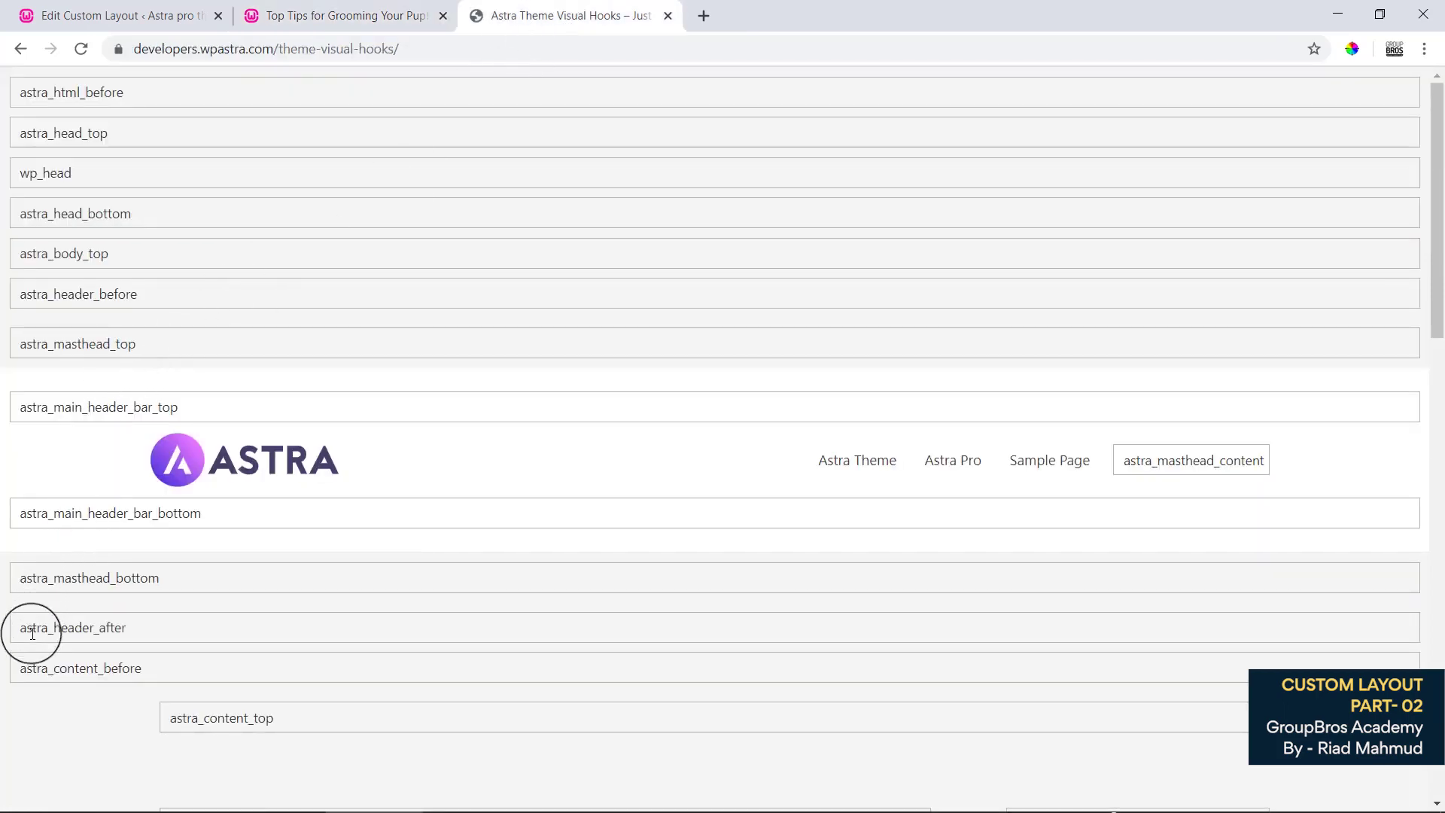
{"action": "scroll", "coordinate": [121, 509], "scroll_direction": "down", "scroll_amount": 4}
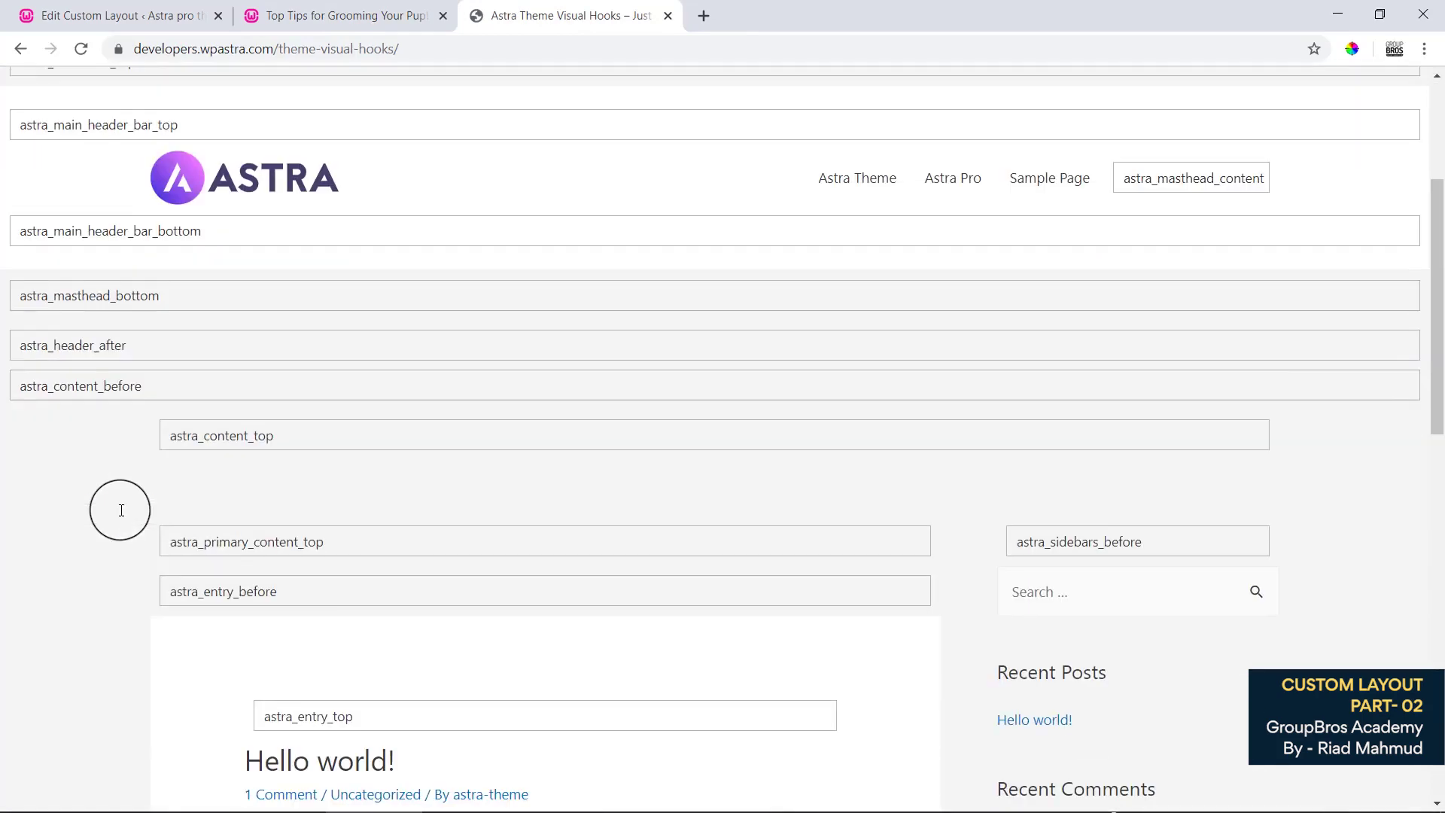
{"action": "scroll", "coordinate": [120, 509], "scroll_direction": "down", "scroll_amount": 4}
{"action": "left_click", "coordinate": [206, 566]}
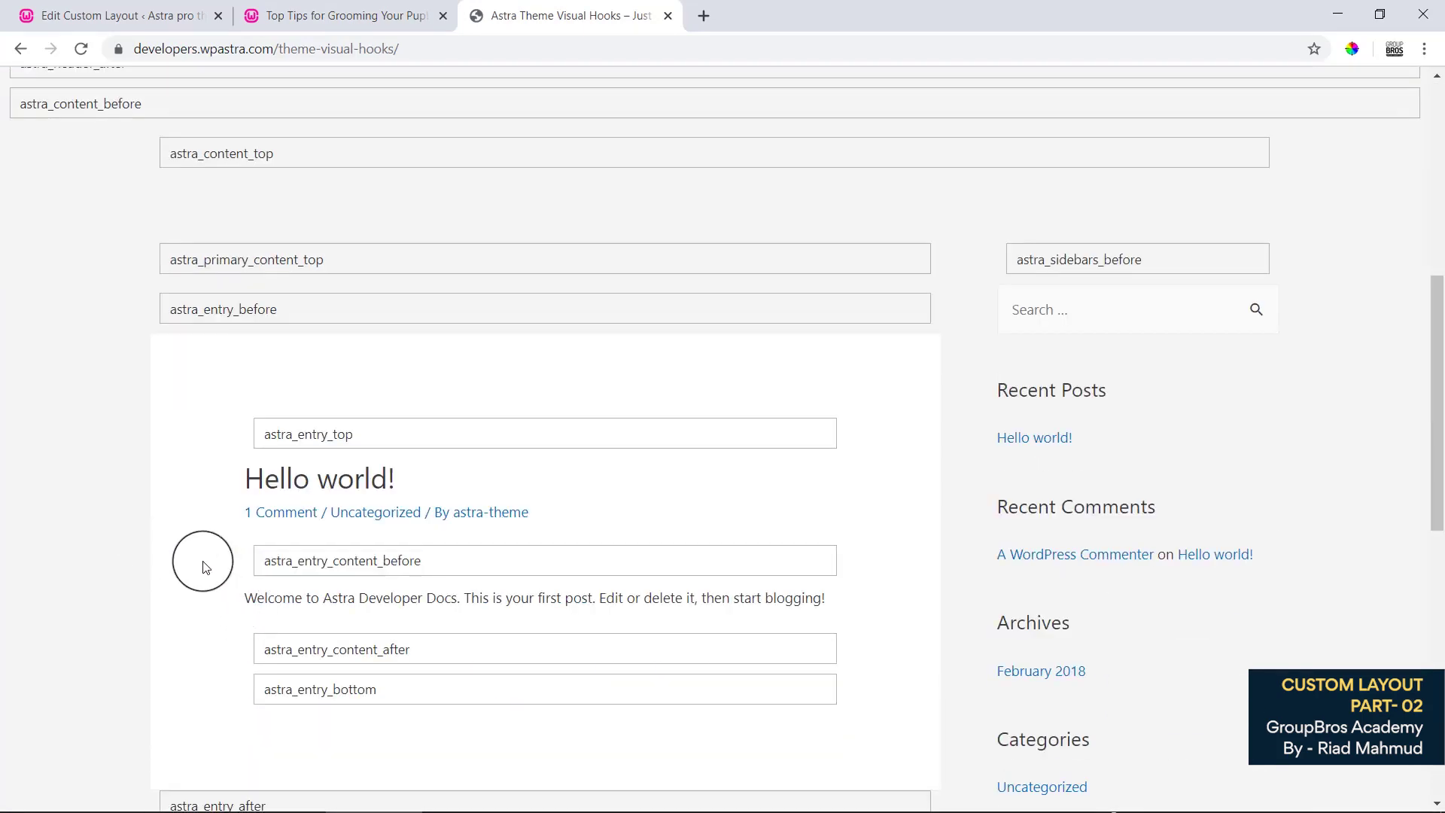
{"action": "scroll", "coordinate": [405, 556], "scroll_direction": "down", "scroll_amount": 4}
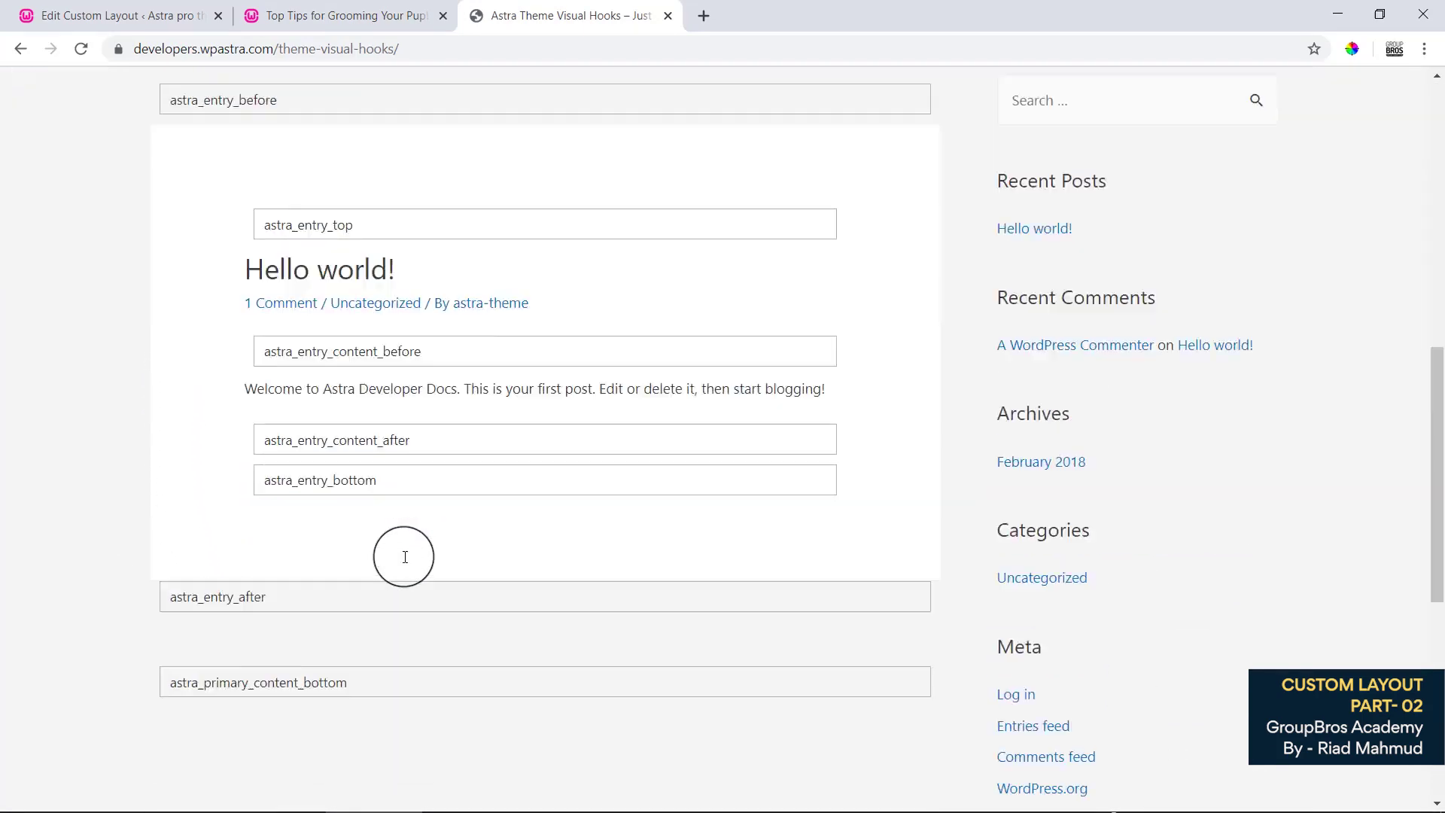
{"action": "scroll", "coordinate": [405, 557], "scroll_direction": "down", "scroll_amount": 7}
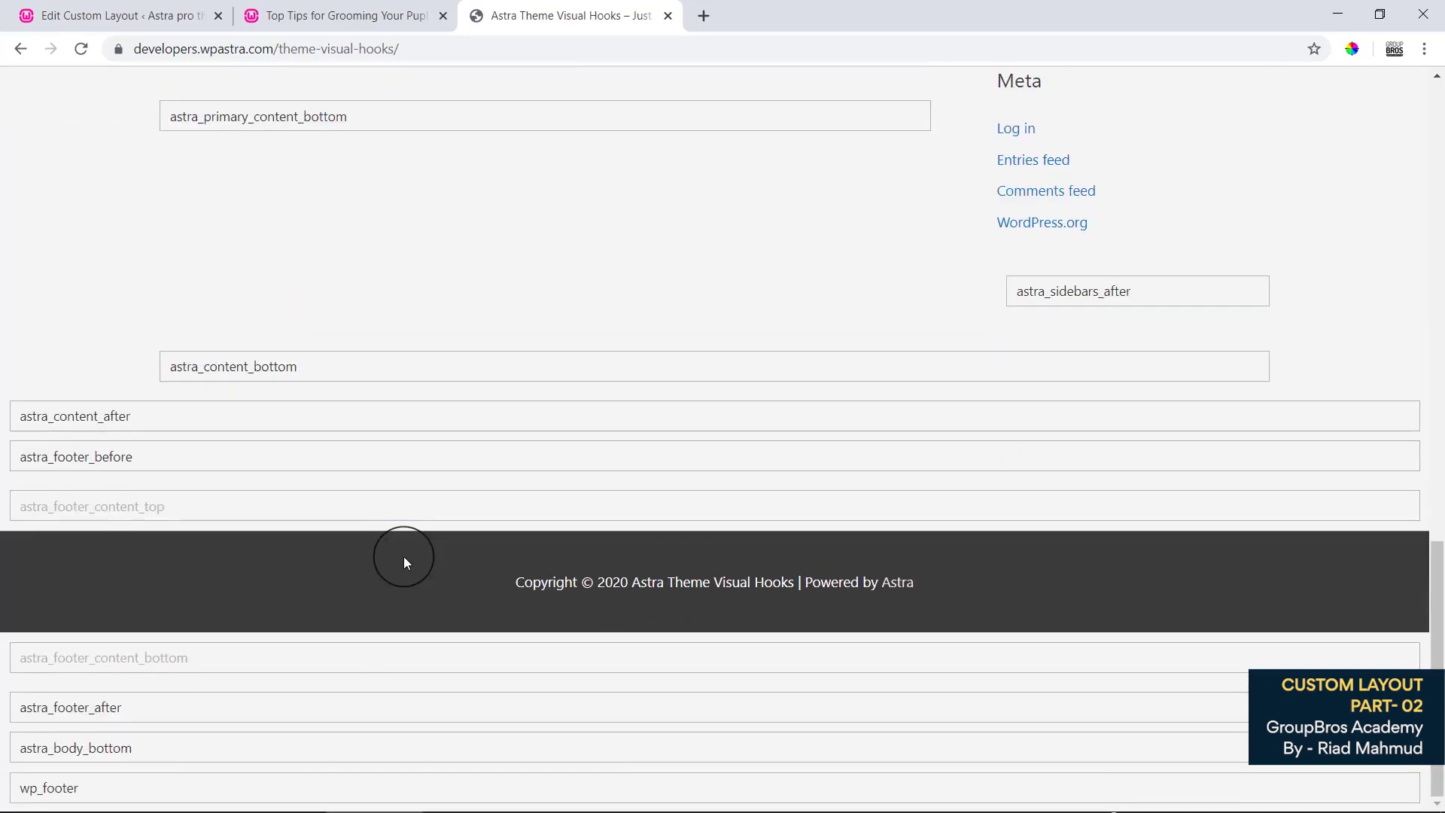
{"action": "scroll", "coordinate": [404, 559], "scroll_direction": "up", "scroll_amount": 8}
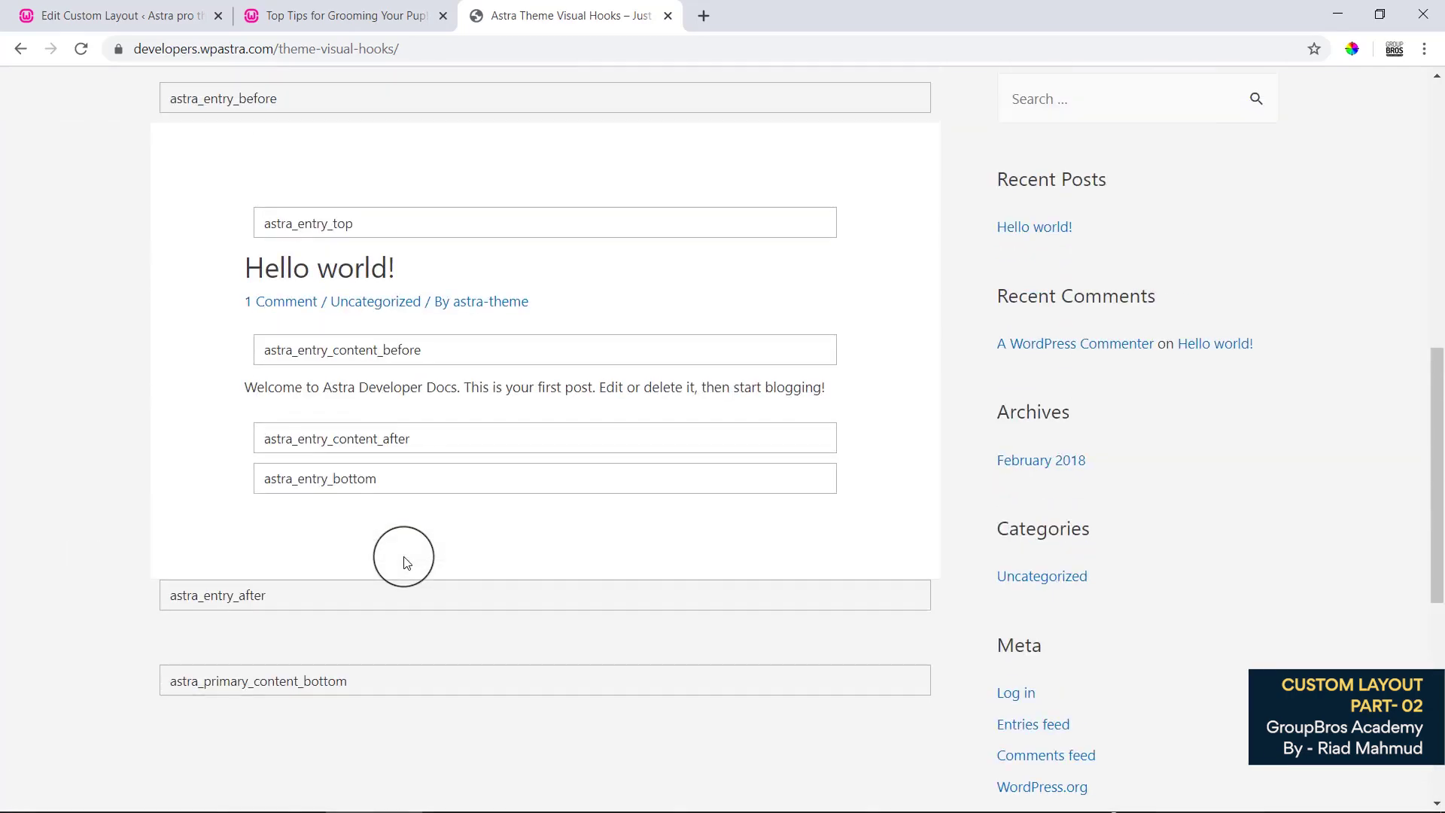
{"action": "scroll", "coordinate": [404, 563], "scroll_direction": "up", "scroll_amount": 8}
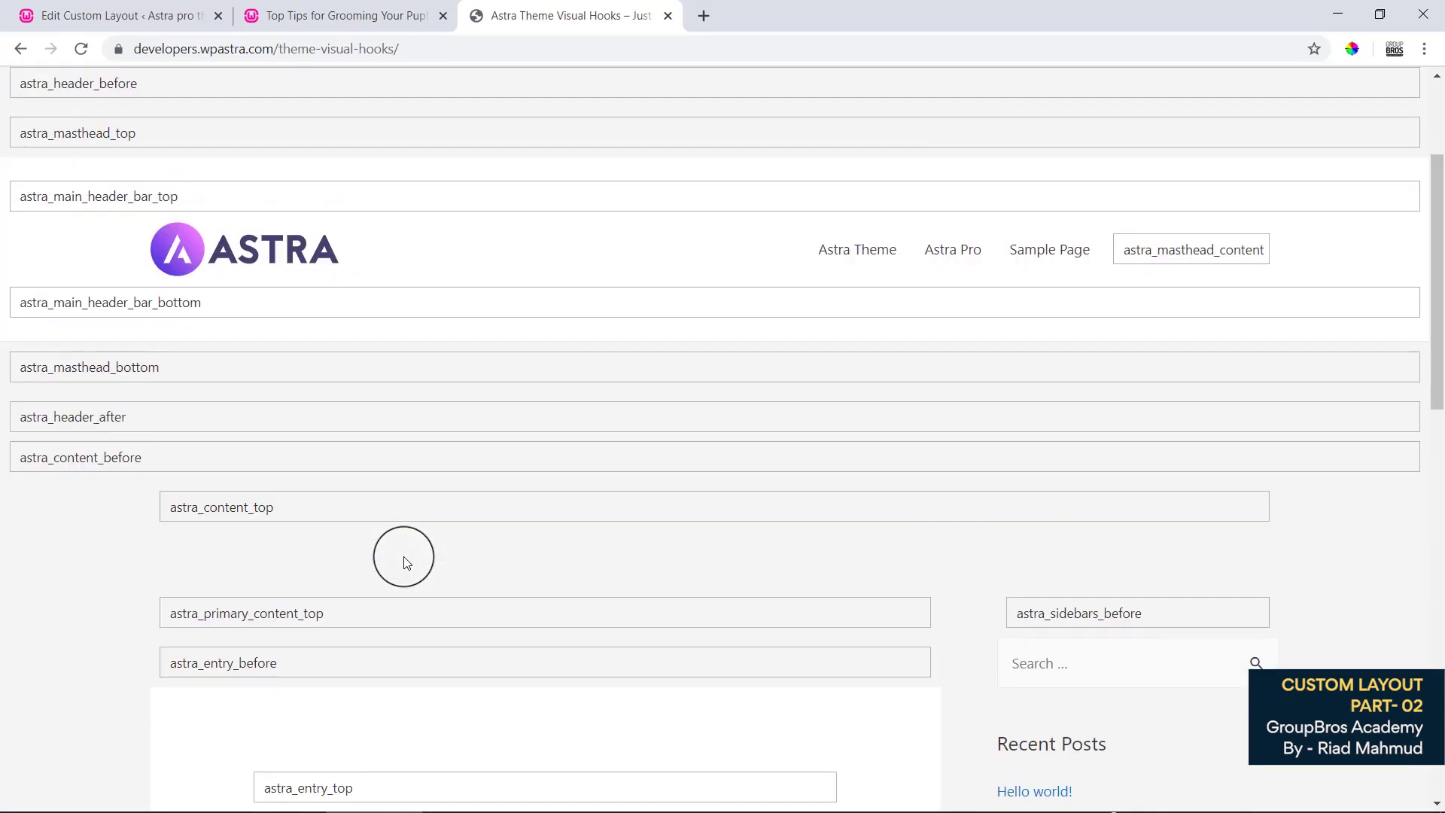
{"action": "left_click_drag", "start_coordinate": [55, 418], "coordinate": [114, 418]}
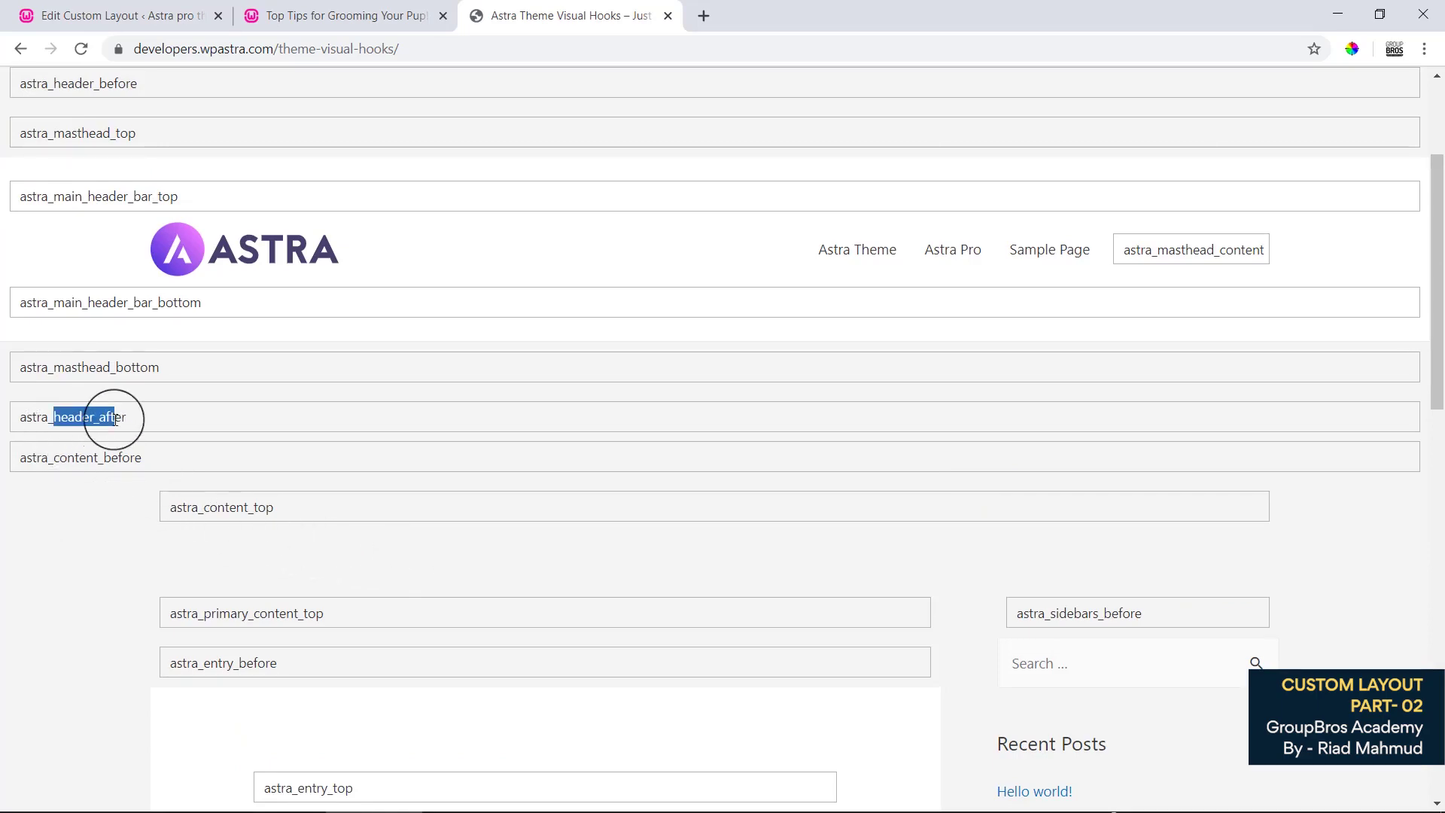
{"action": "scroll", "coordinate": [114, 419], "scroll_direction": "up", "scroll_amount": 3}
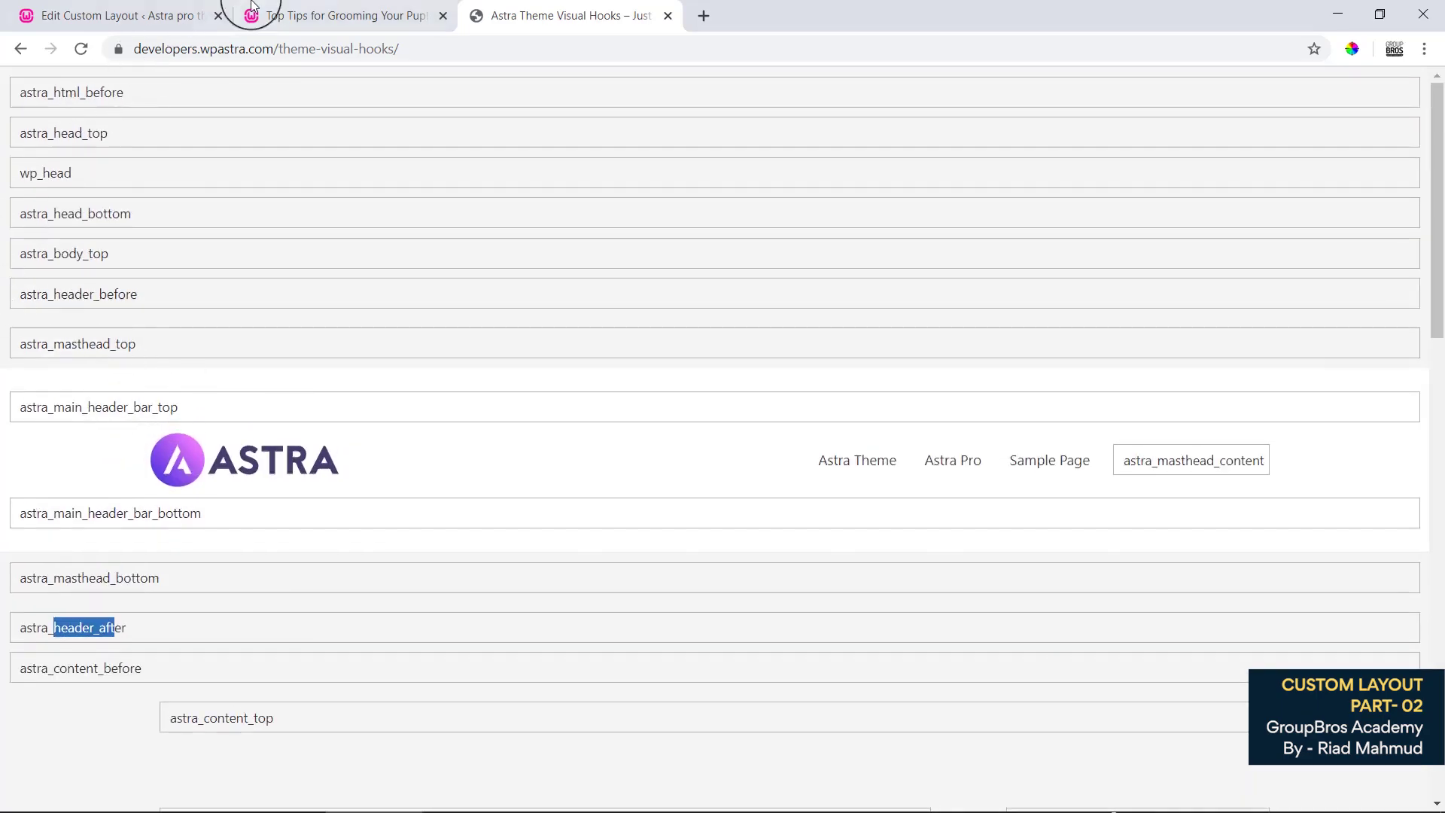
Return to the Hooks layout's editor, set its action to main_header_bar_bottom and update the layout.
{"action": "left_click", "coordinate": [252, 13]}
{"action": "left_click", "coordinate": [192, 6]}
{"action": "scroll", "coordinate": [612, 520], "scroll_direction": "down", "scroll_amount": 7}
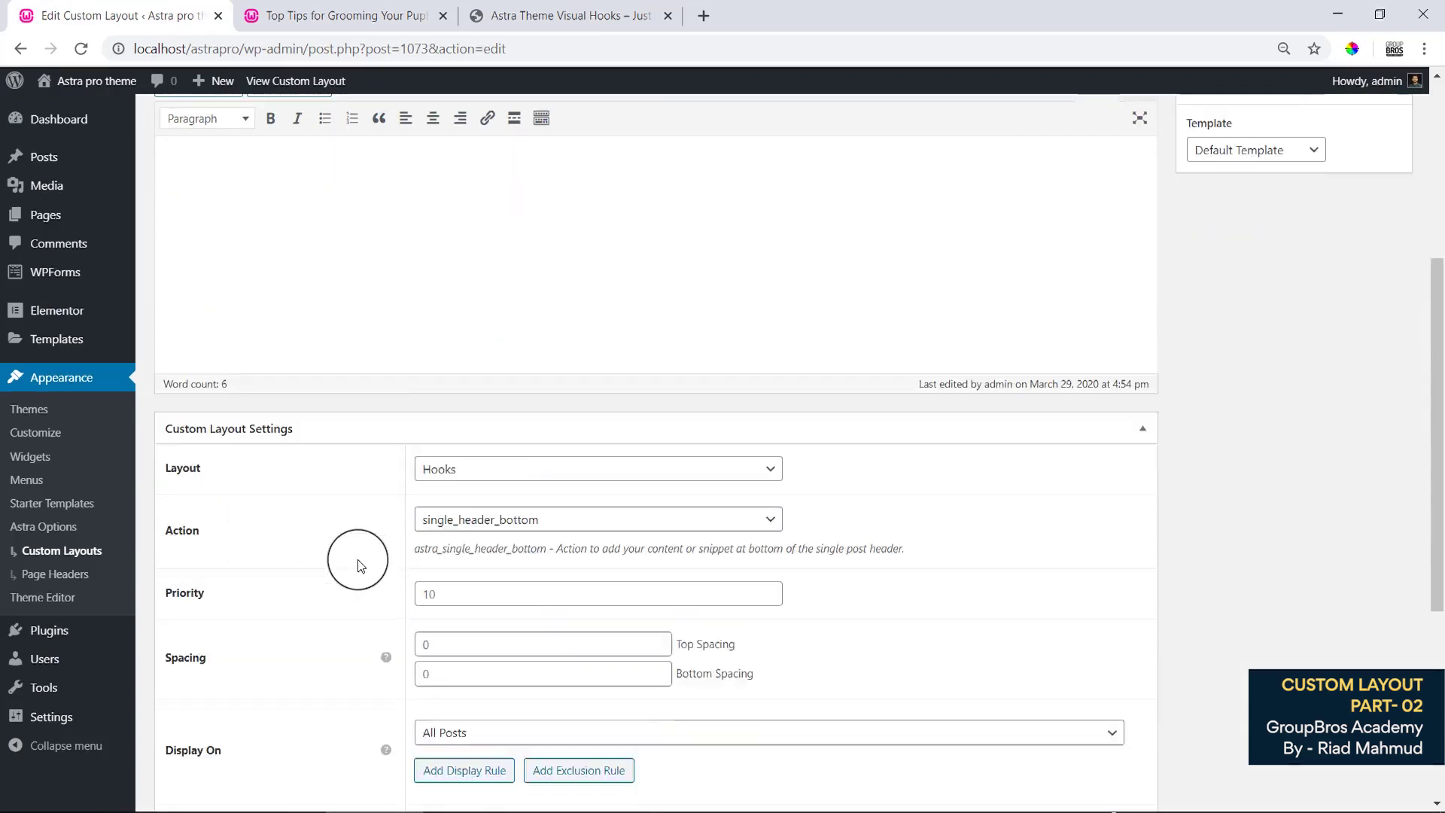
{"action": "left_click", "coordinate": [506, 325]}
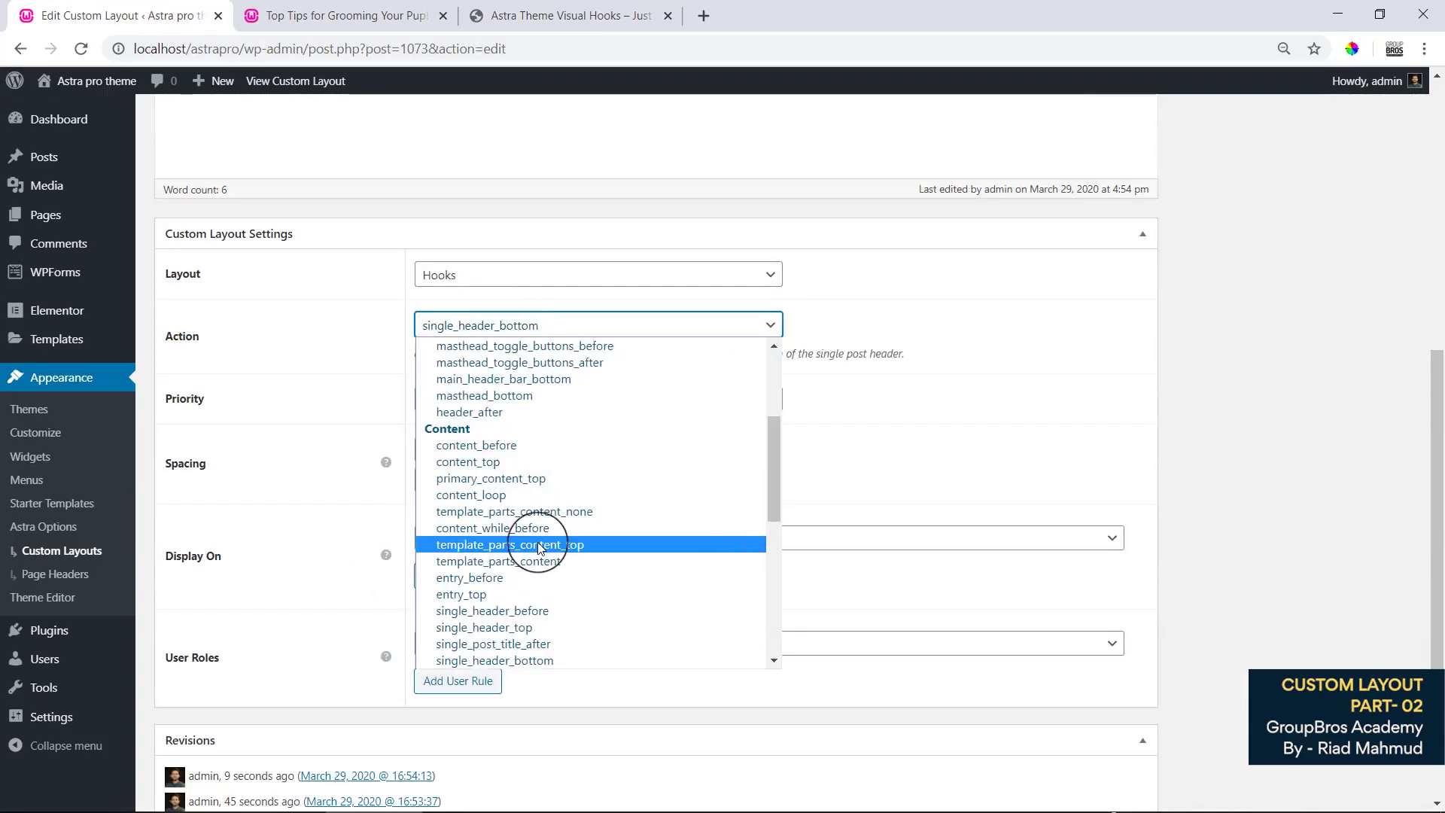
{"action": "scroll", "coordinate": [535, 548], "scroll_direction": "up", "scroll_amount": 5}
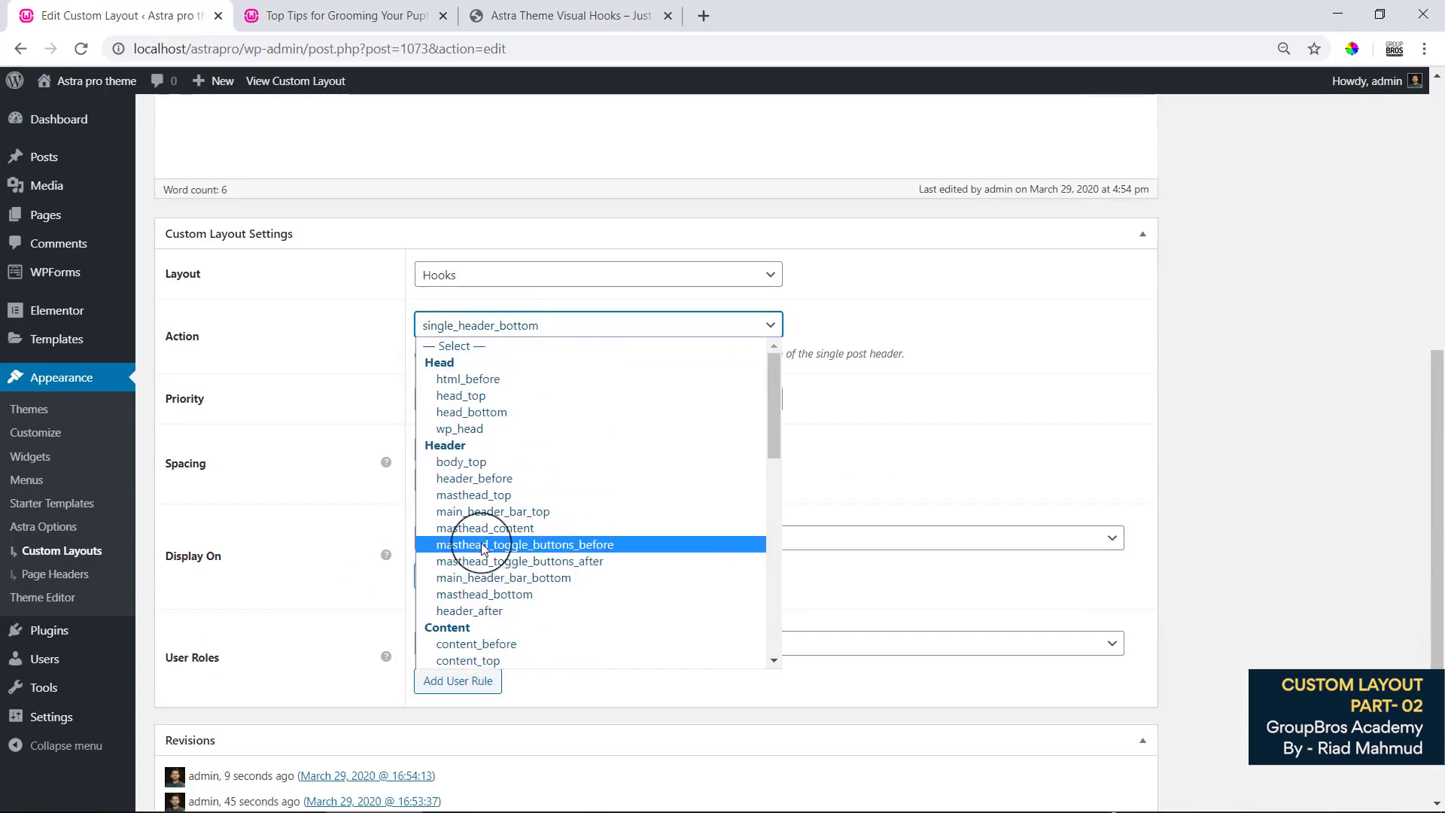
{"action": "left_click", "coordinate": [459, 577]}
{"action": "scroll", "coordinate": [1289, 427], "scroll_direction": "up", "scroll_amount": 8}
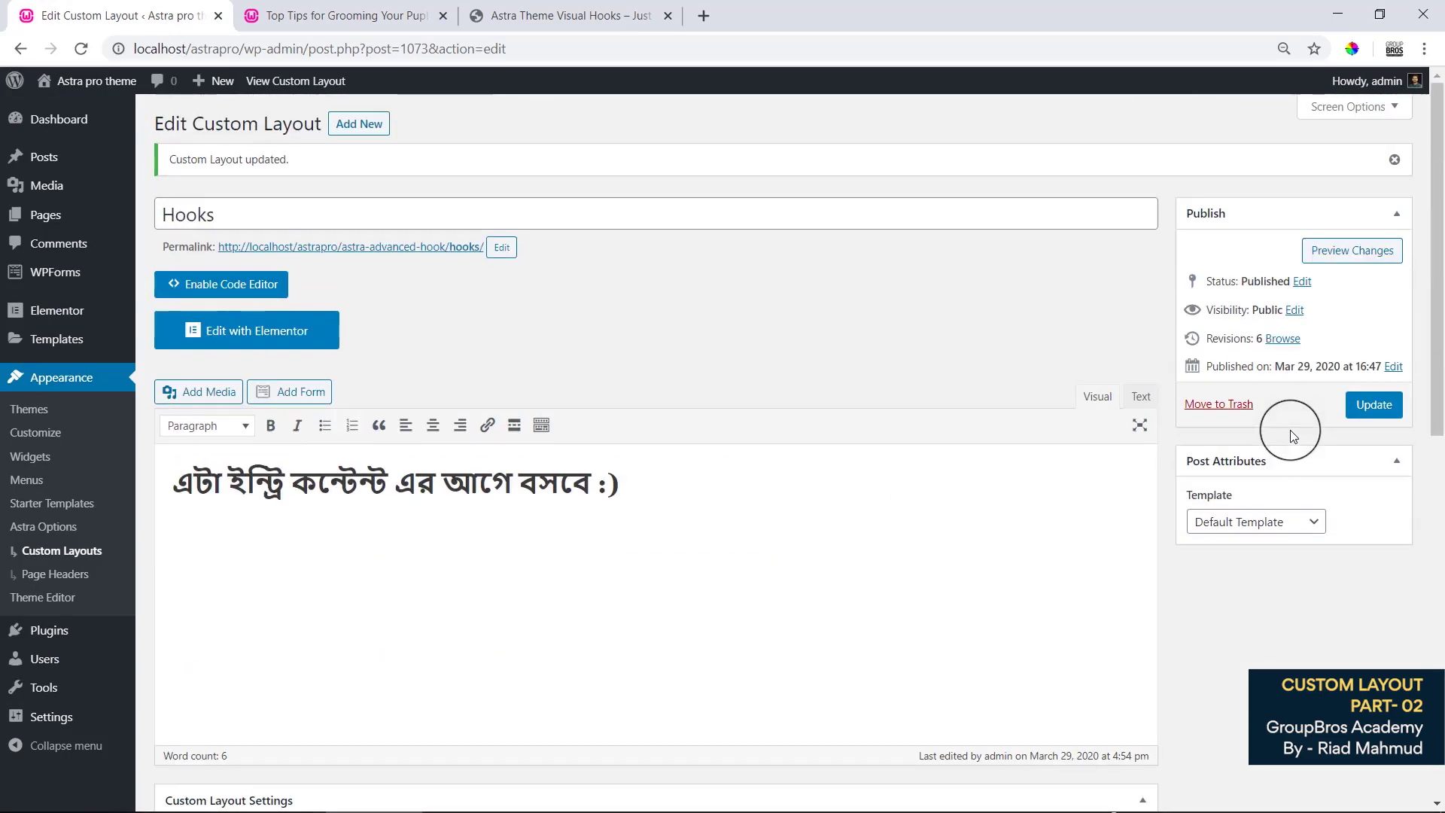
{"action": "left_click", "coordinate": [1373, 404]}
Reload the grooming post and check the hook text's placement relative to the site header.
{"action": "left_click", "coordinate": [331, 15]}
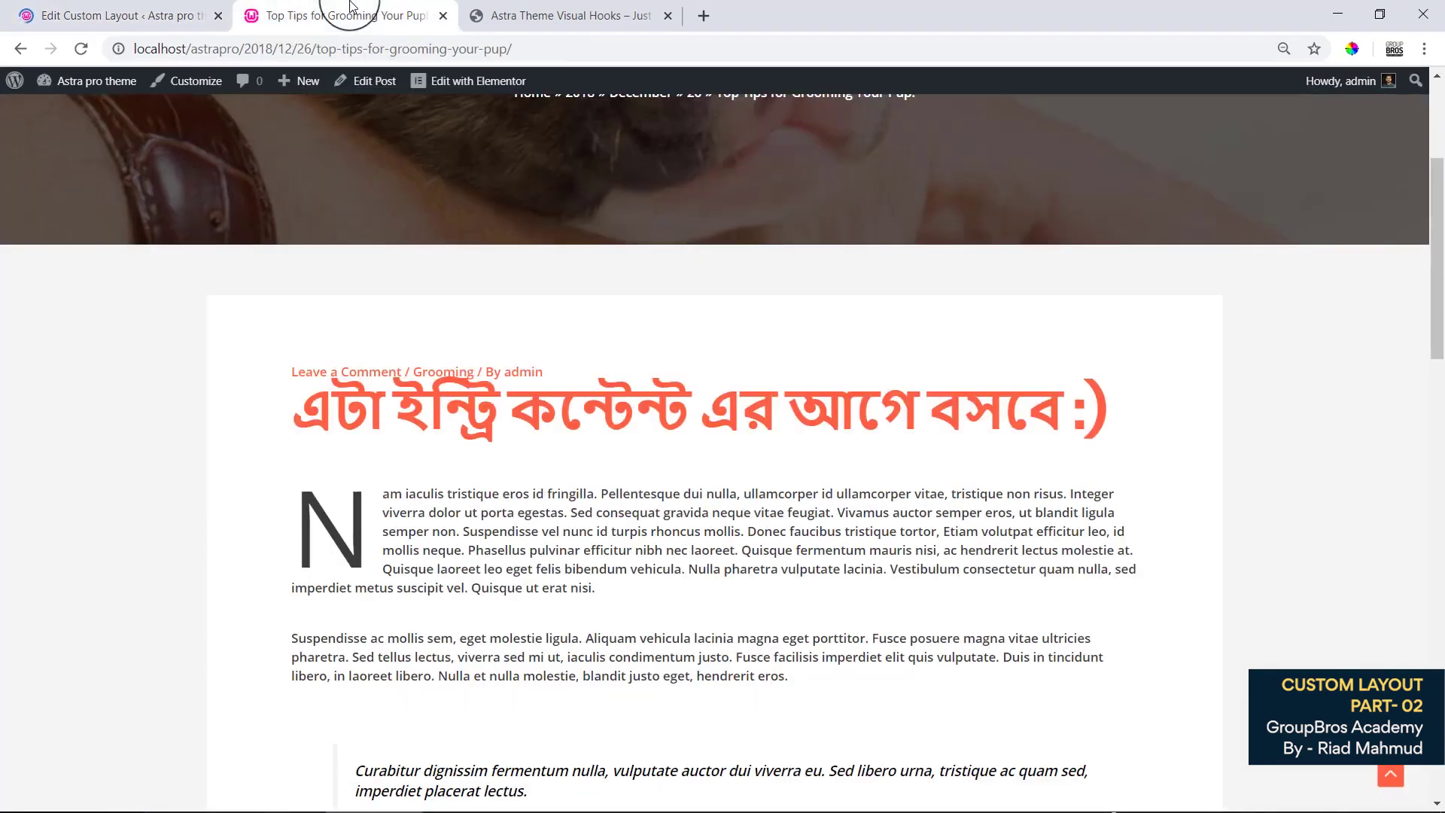
{"action": "right_click", "coordinate": [374, 173]}
{"action": "left_click", "coordinate": [432, 233]}
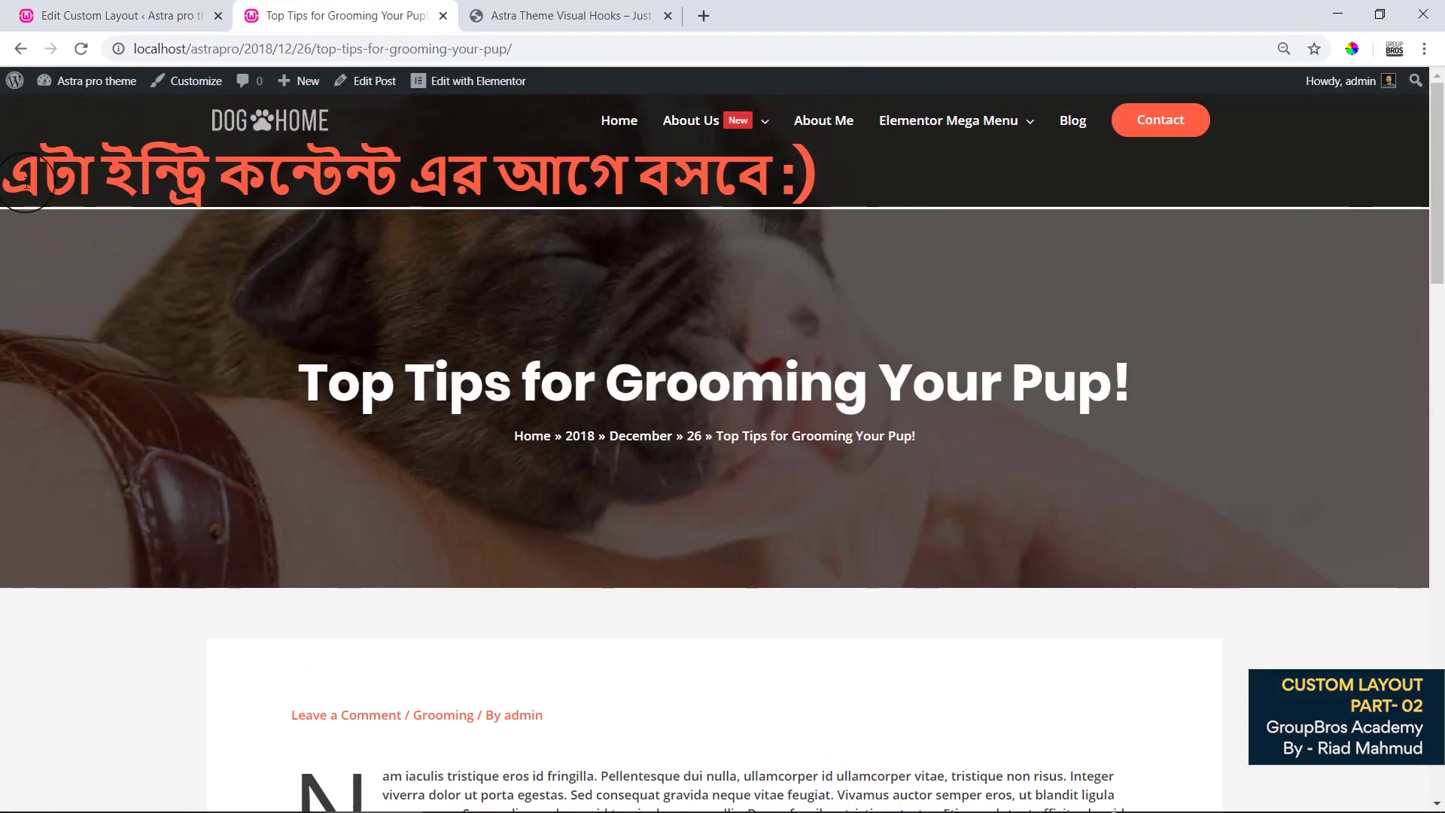
{"action": "left_click_drag", "start_coordinate": [162, 220], "coordinate": [817, 194]}
{"action": "left_click", "coordinate": [863, 200]}
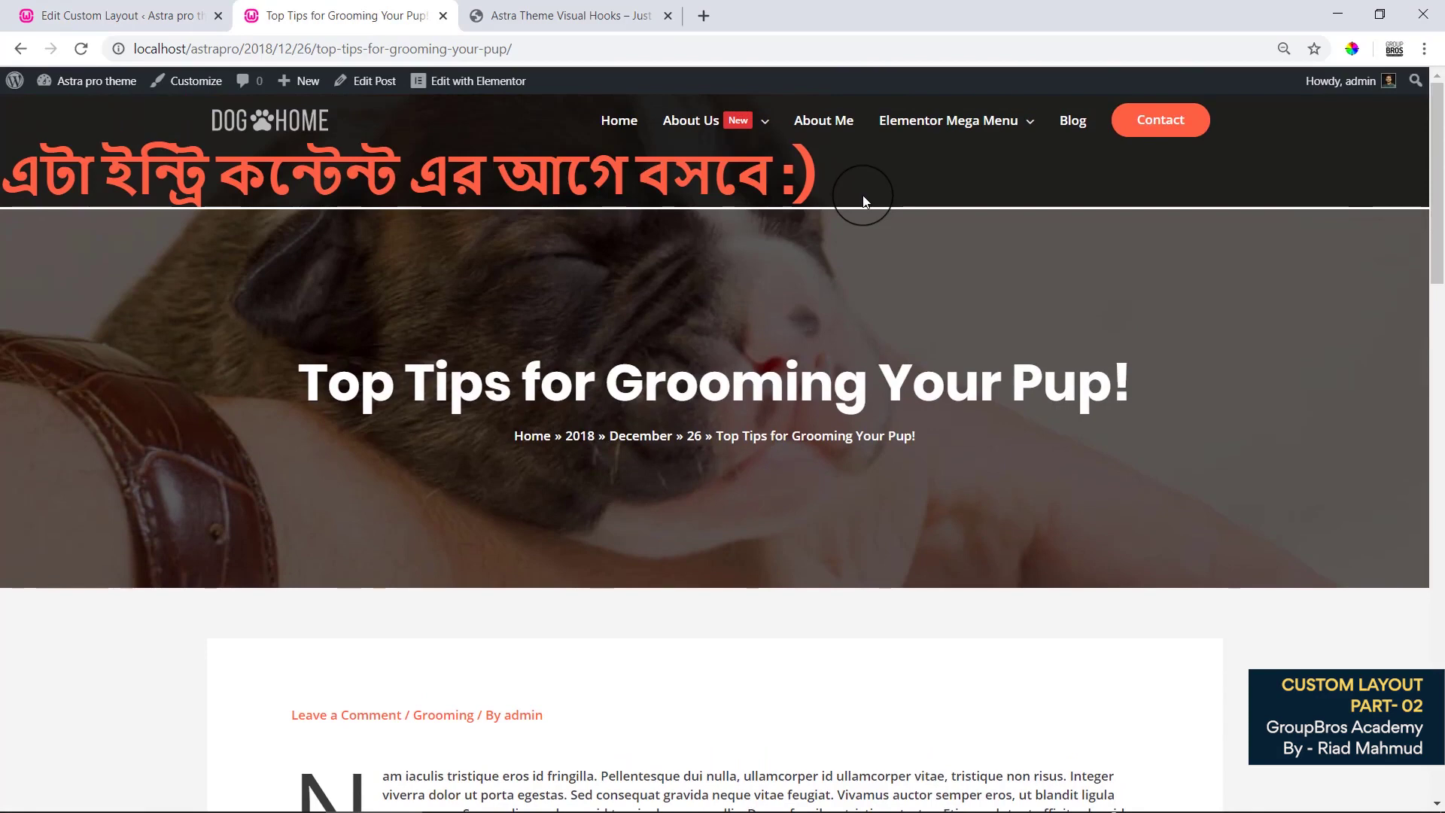